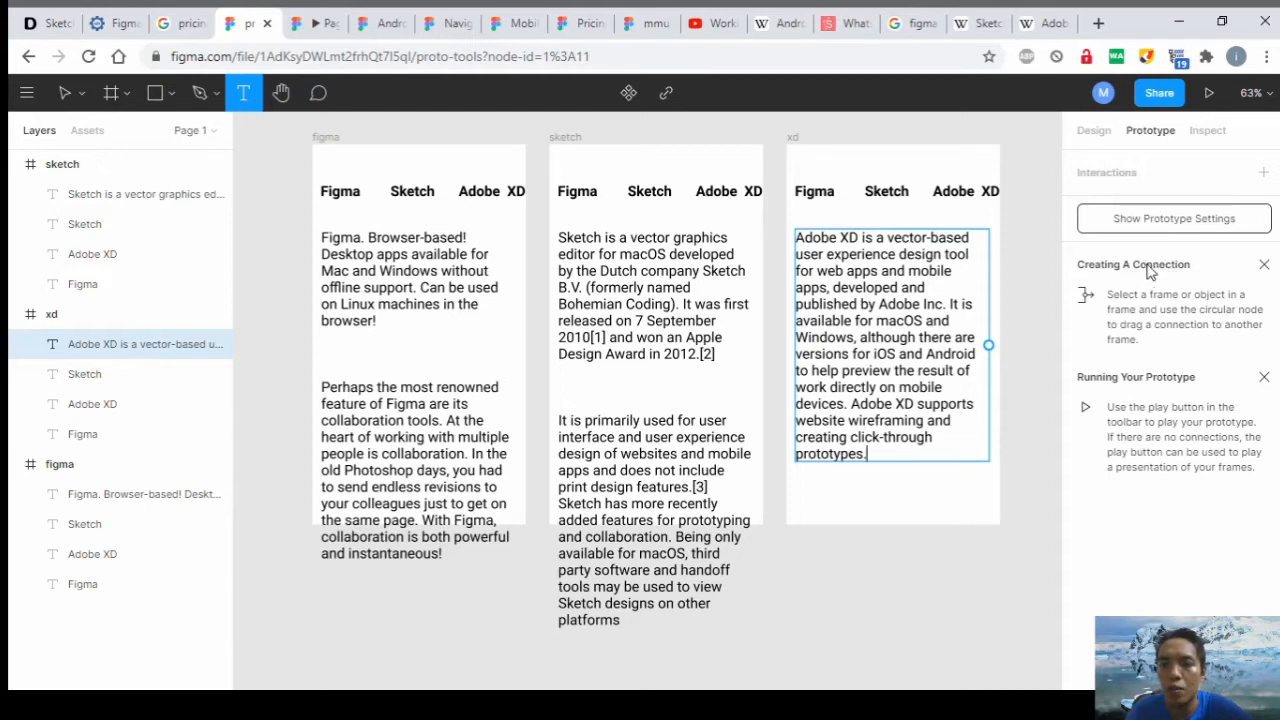
# In the figma frame, create prototype connections from the Sketch label to the sketch frame and from the Adobe XD label to the xd frame.
pyautogui.click(420, 197)
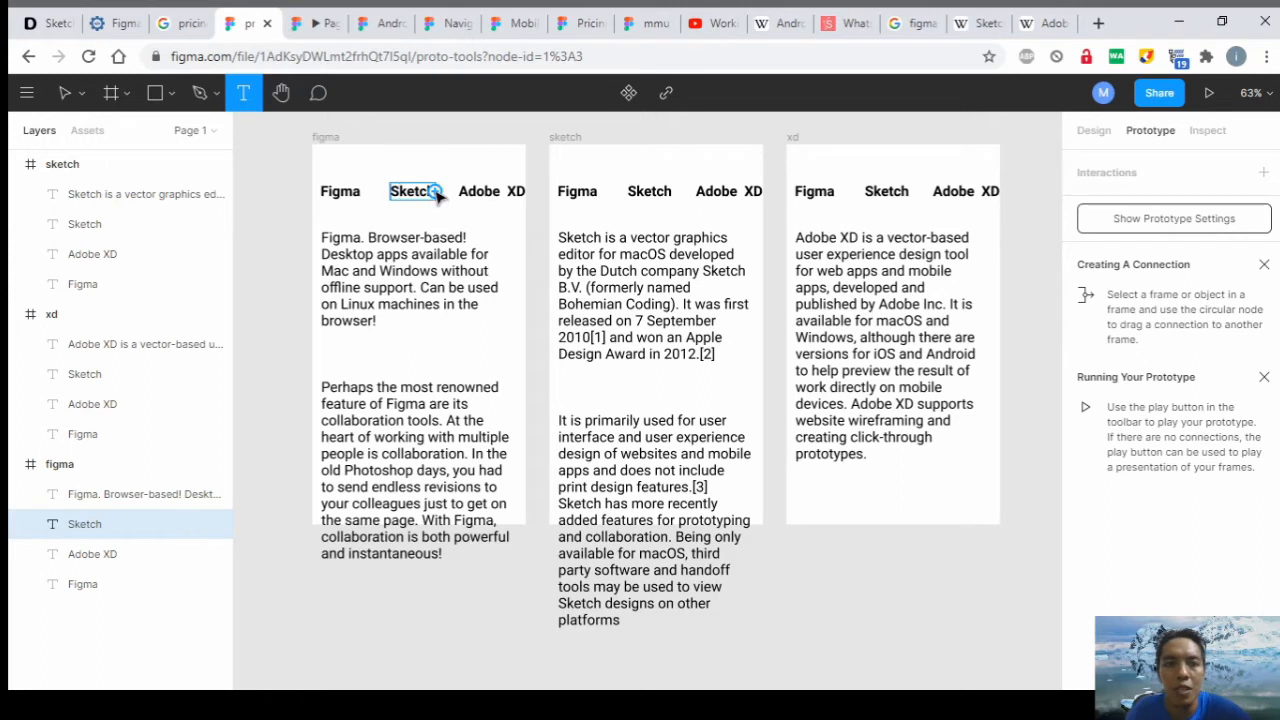
pyautogui.moveTo(437, 194); pyautogui.dragTo(605, 157)
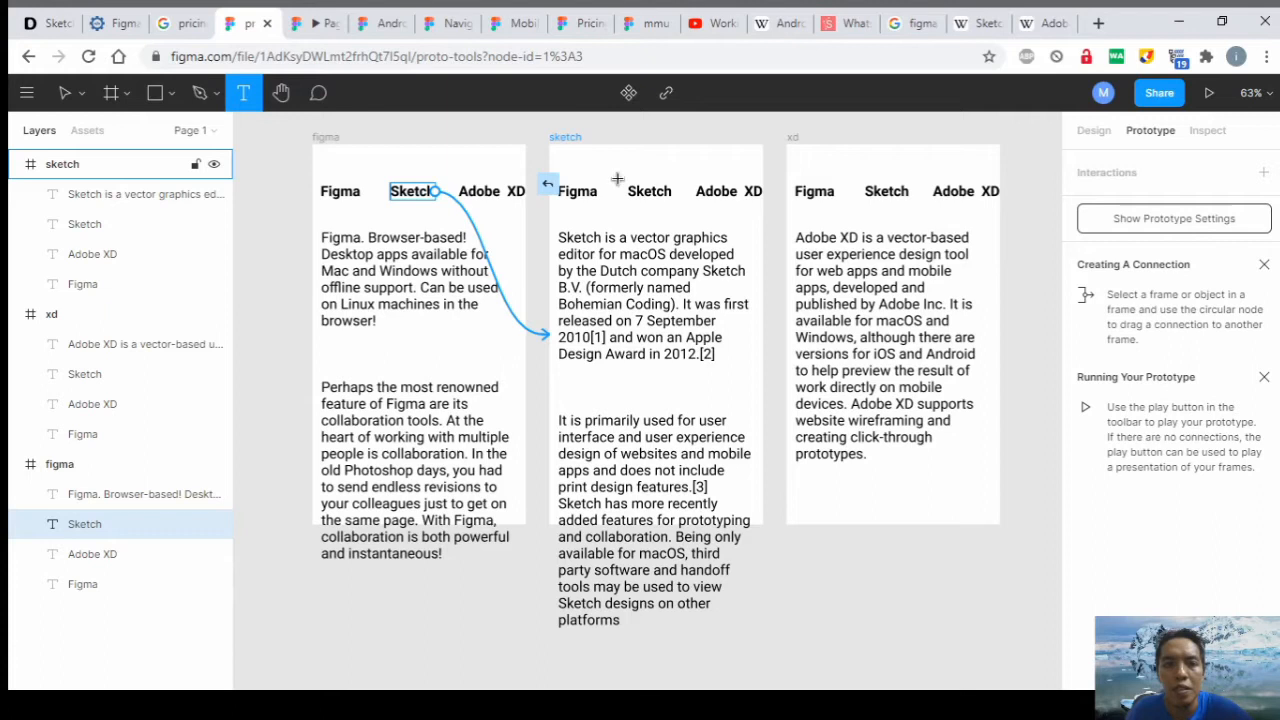
pyautogui.click(501, 193)
pyautogui.moveTo(528, 191); pyautogui.dragTo(904, 240)
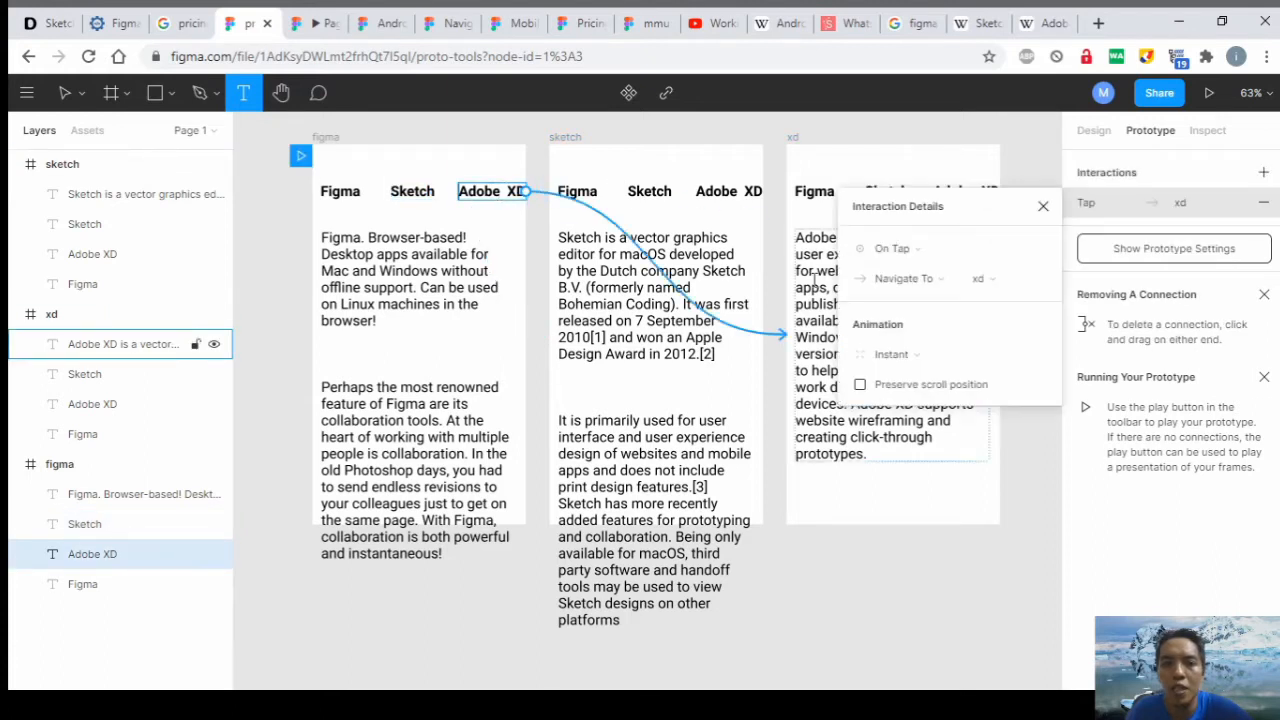
# Set the animation of the figma frame's Adobe XD connection to Smart Animate.
pyautogui.click(905, 358)
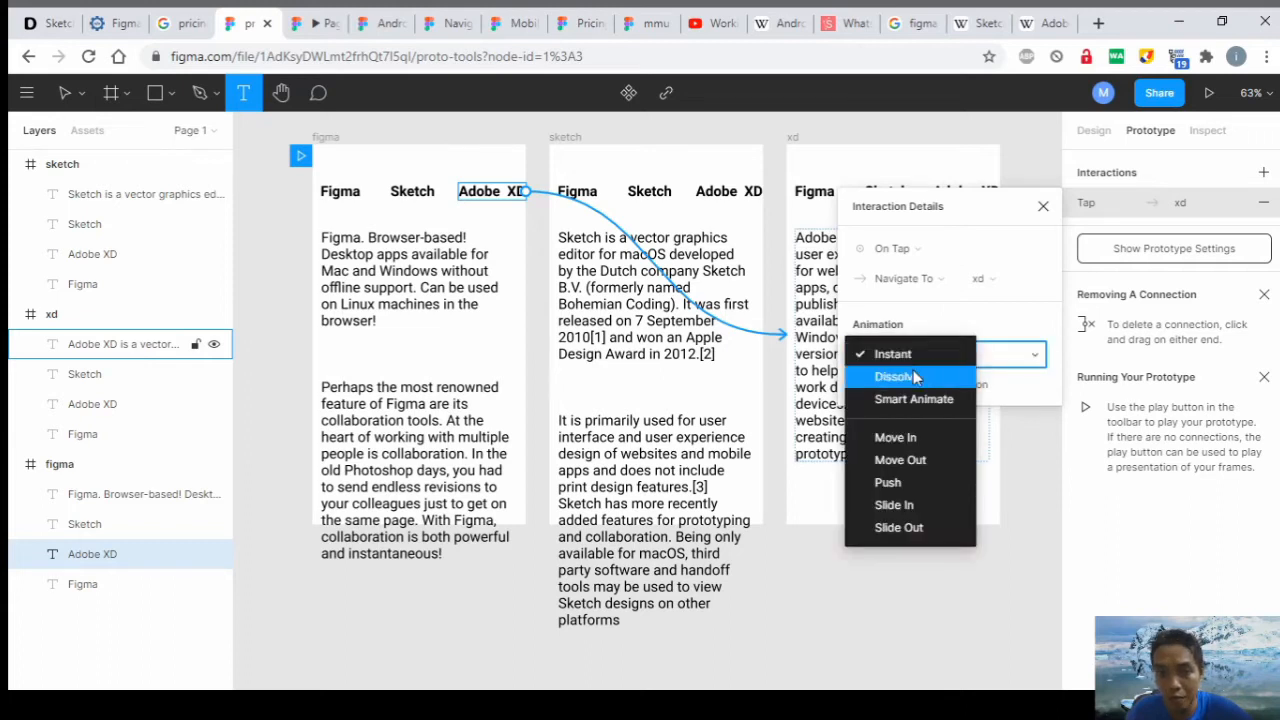
pyautogui.click(914, 398)
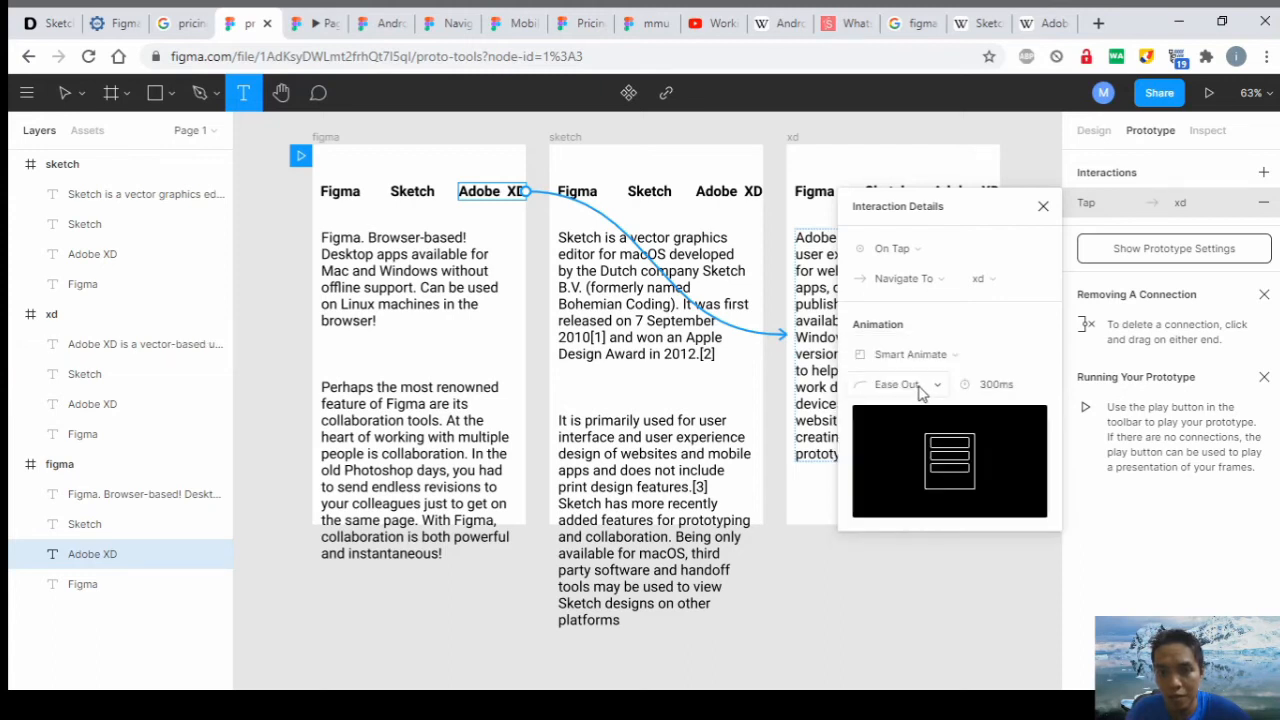
pyautogui.click(995, 386)
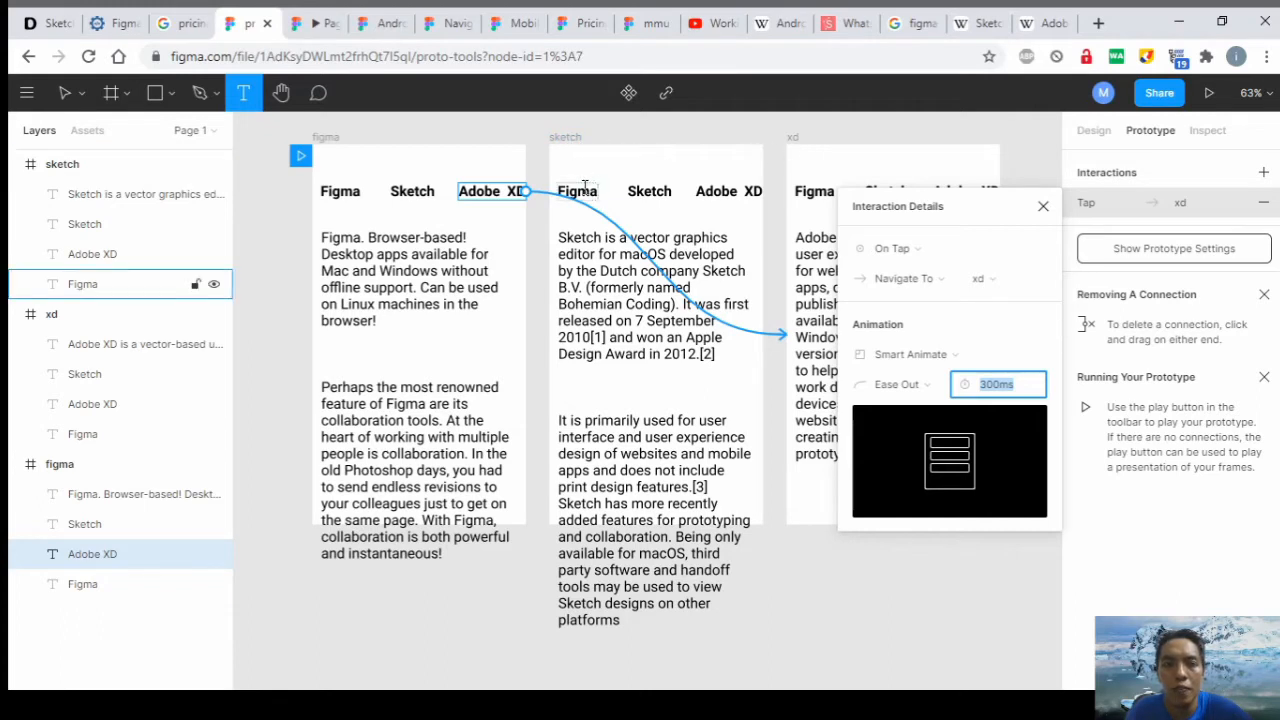
# In the sketch frame, connect the Figma label to the figma frame and the Adobe XD label to the xd frame.
pyautogui.click(588, 189)
pyautogui.moveTo(598, 191); pyautogui.dragTo(520, 260)
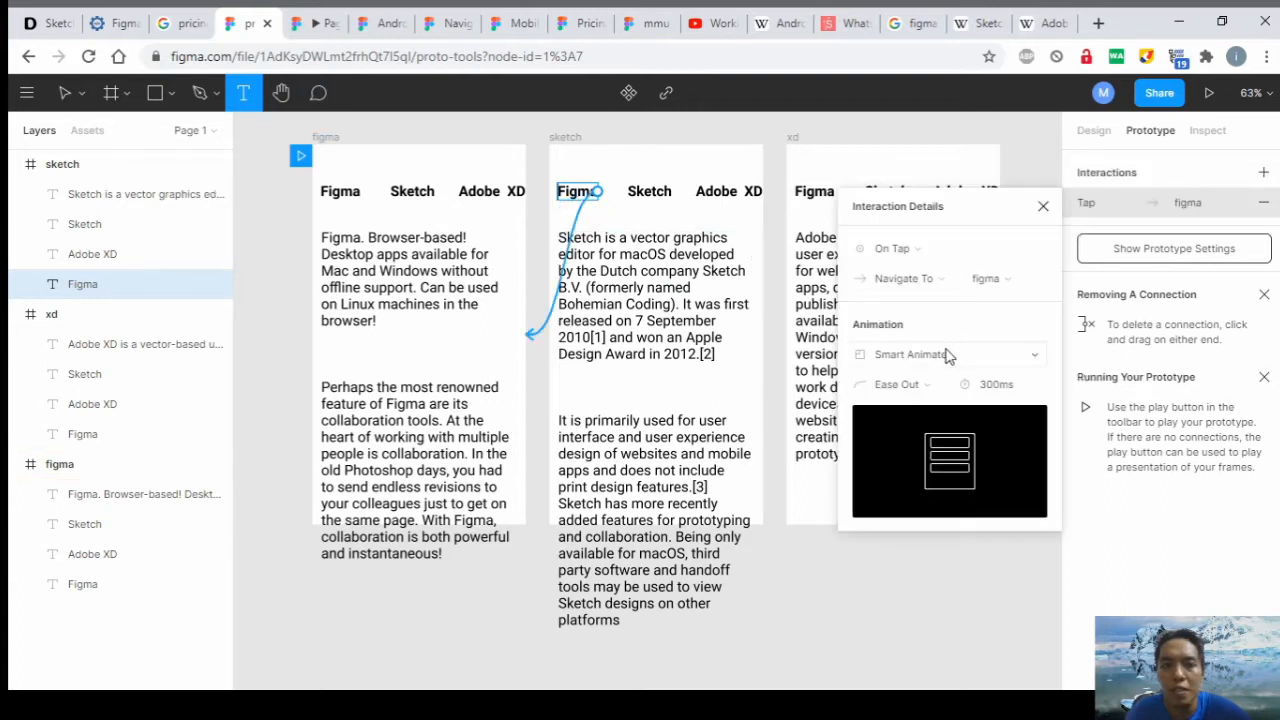
pyautogui.click(963, 362)
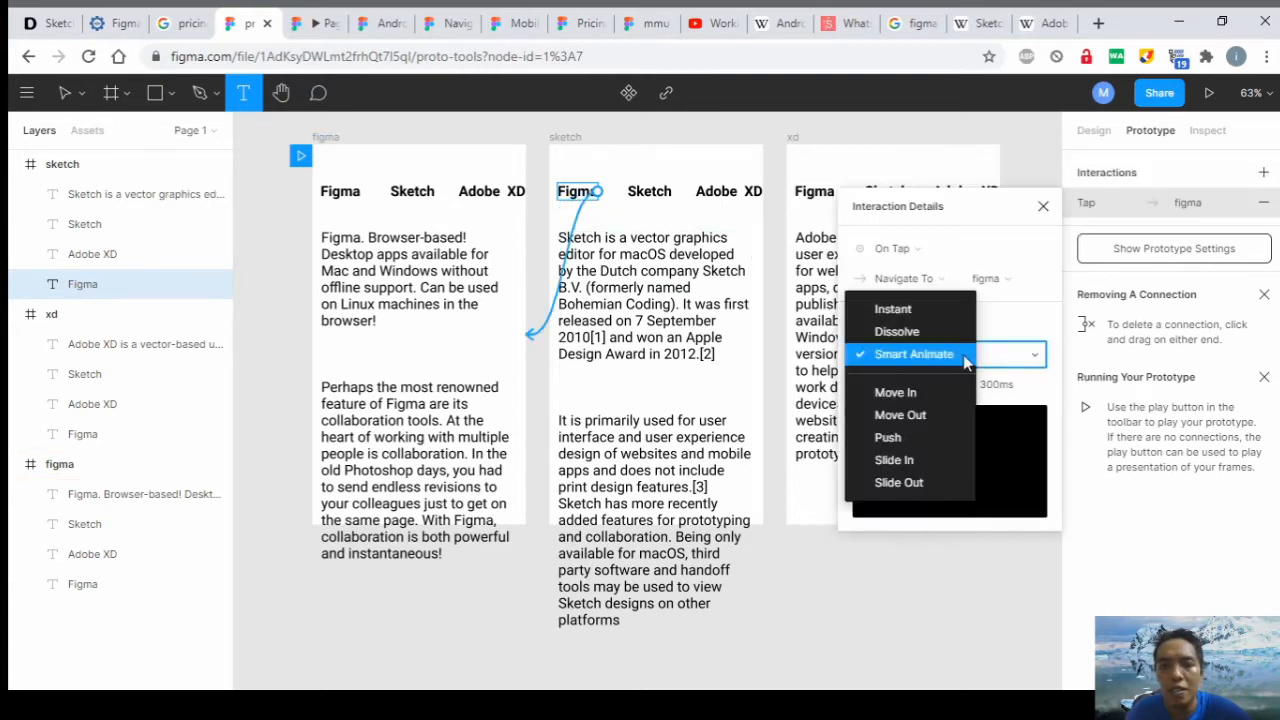
pyautogui.click(666, 191)
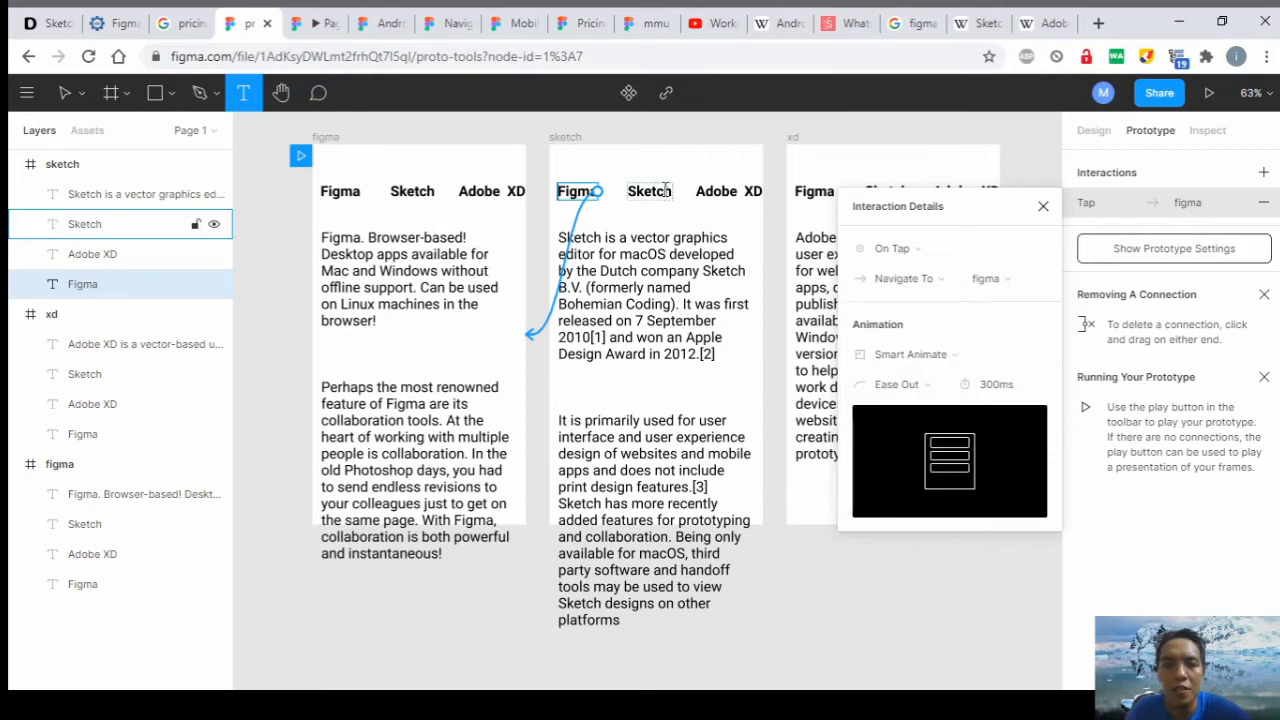
pyautogui.click(728, 191)
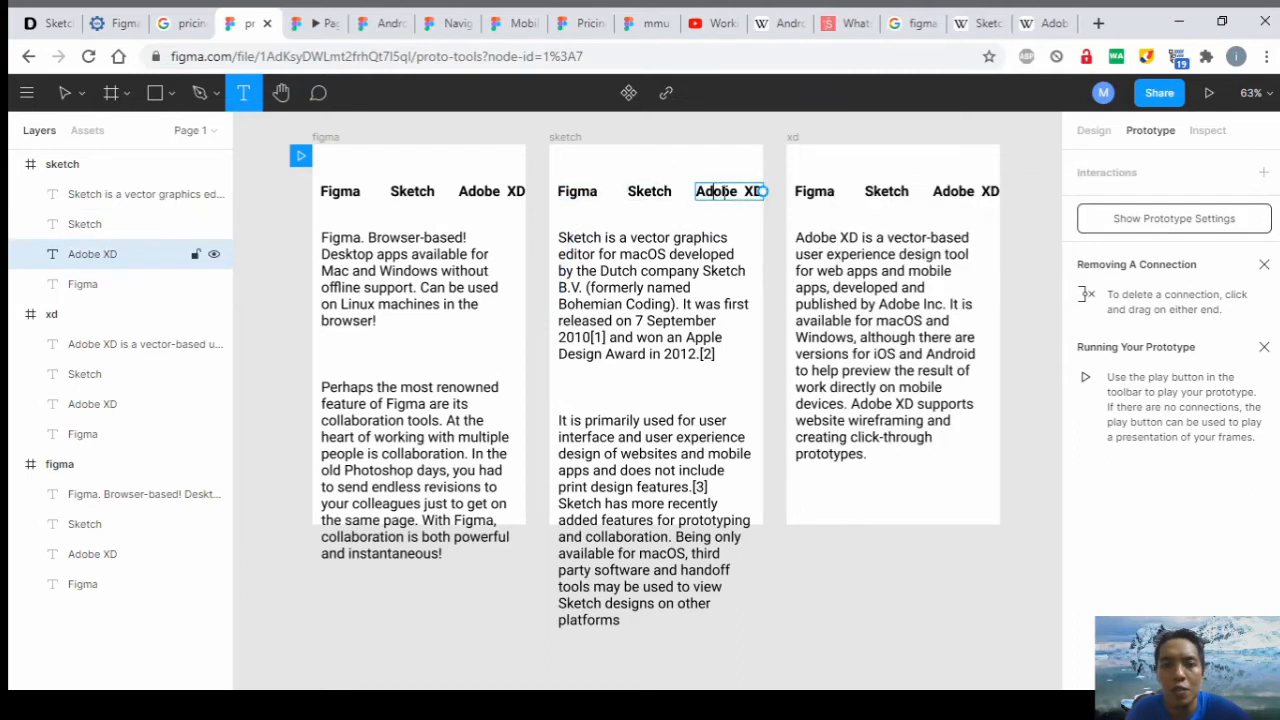
pyautogui.moveTo(762, 193); pyautogui.dragTo(851, 258)
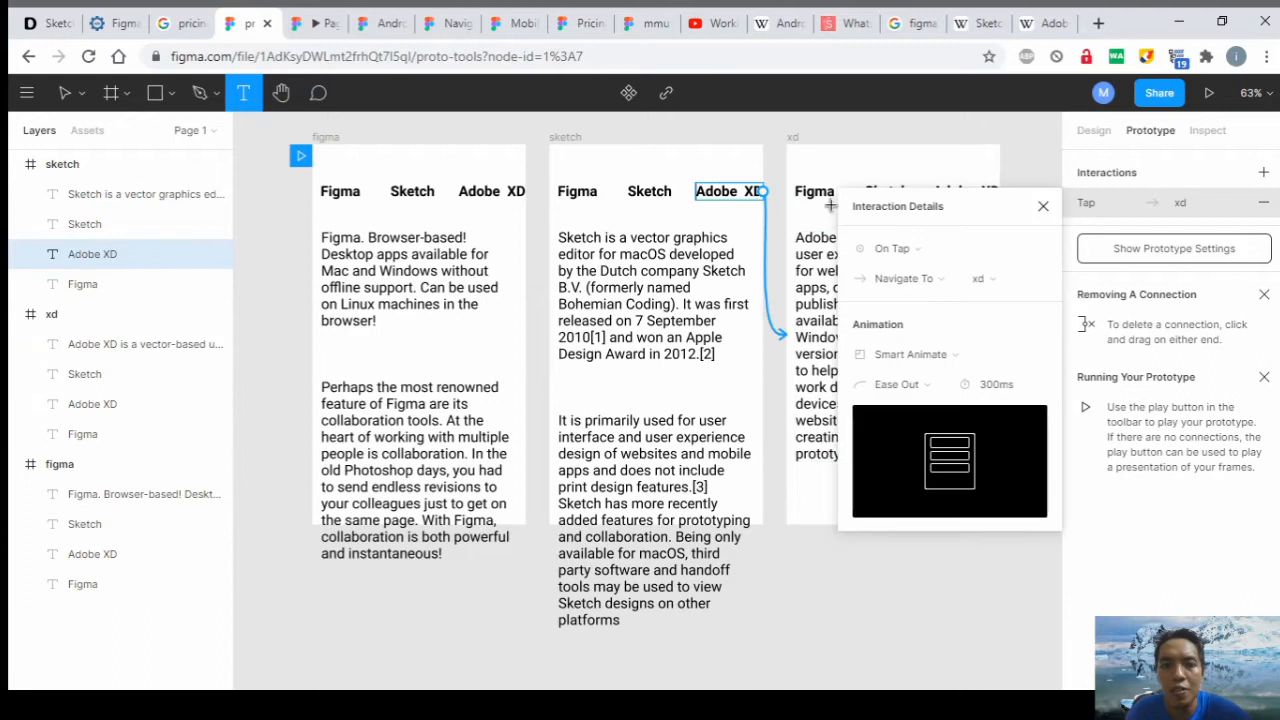
# In the xd frame, connect the Figma label to the figma frame and the Sketch label to the sketch frame.
pyautogui.click(821, 198)
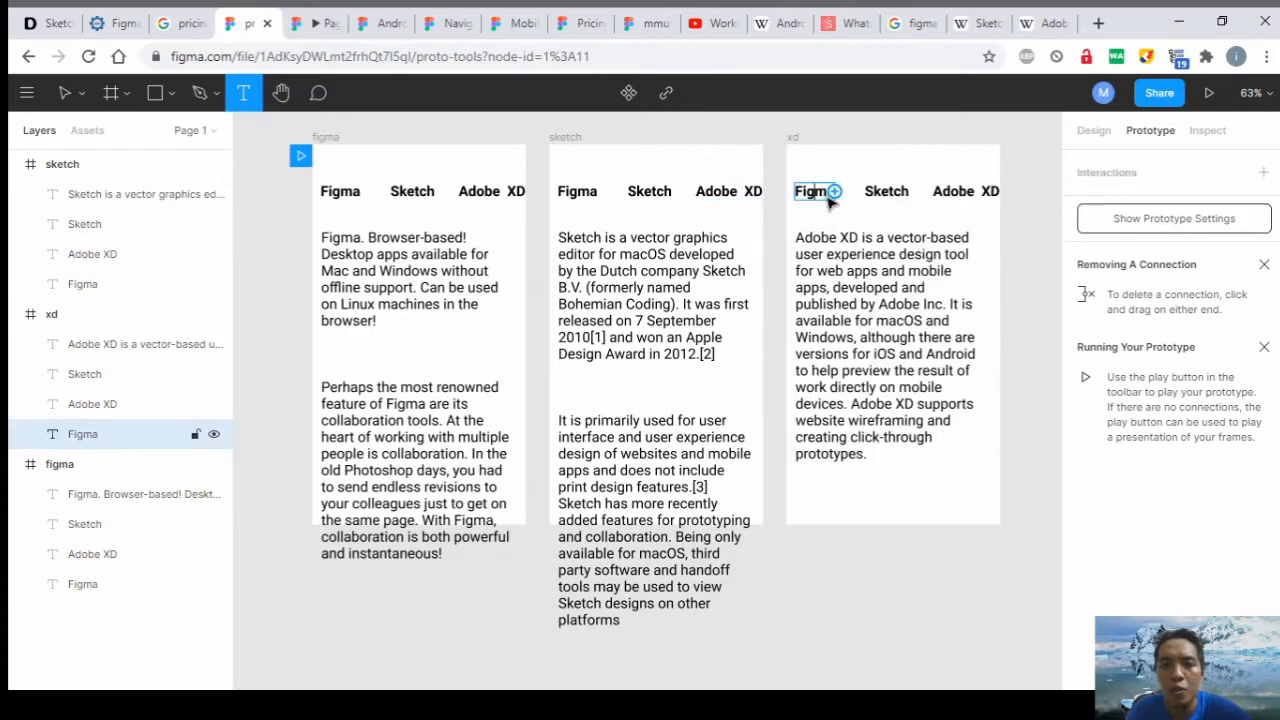
pyautogui.moveTo(835, 192)
pyautogui.mouseDown()
pyautogui.moveTo(709, 277)
pyautogui.moveTo(320, 294)
pyautogui.moveTo(350, 337)
pyautogui.mouseUp()
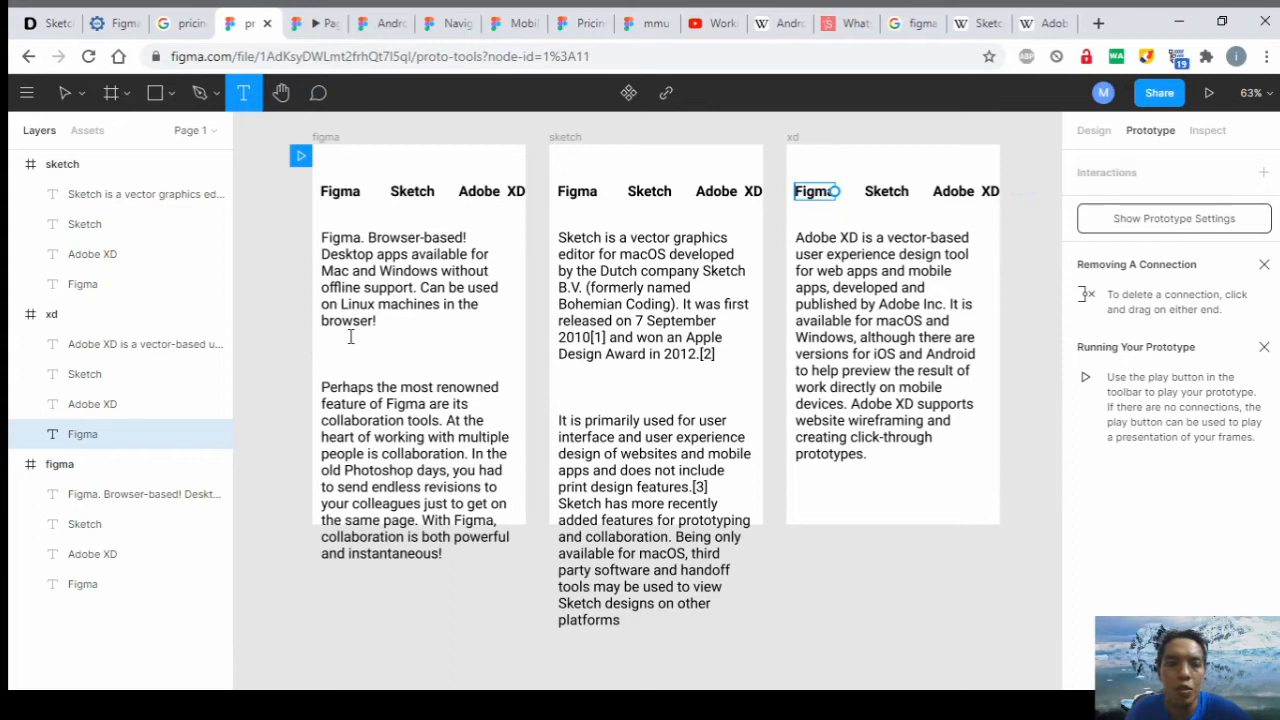
pyautogui.click(900, 197)
pyautogui.moveTo(910, 191)
pyautogui.mouseDown()
pyautogui.moveTo(862, 228)
pyautogui.moveTo(690, 290)
pyautogui.moveTo(700, 300)
pyautogui.mouseUp()
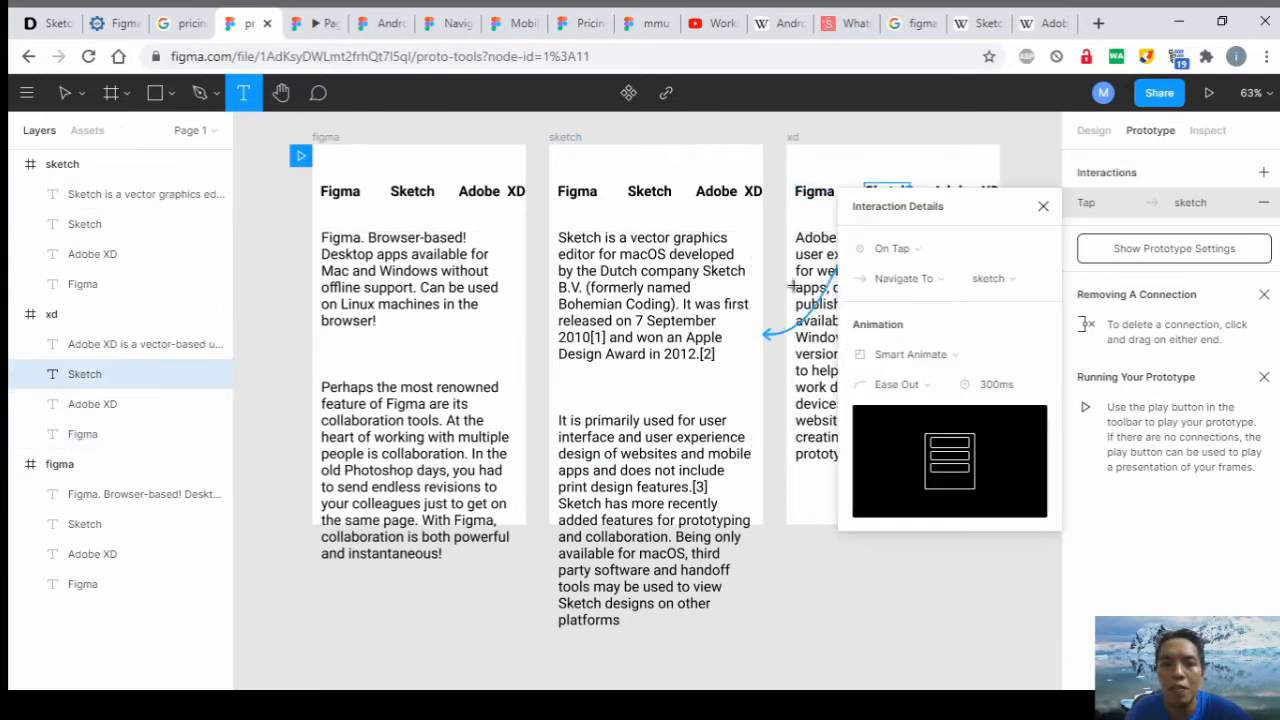
pyautogui.click(1042, 209)
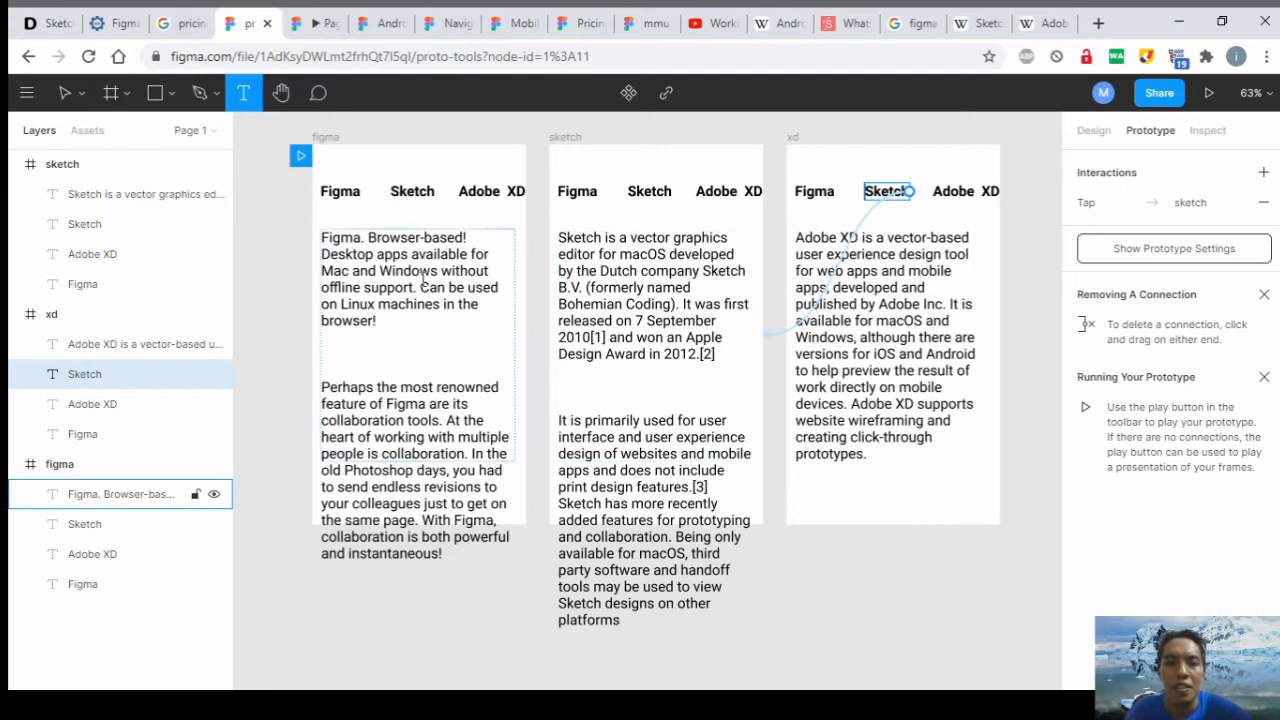
# Change the fill of the Figma label in the figma frame to red FF0000.
pyautogui.click(360, 190)
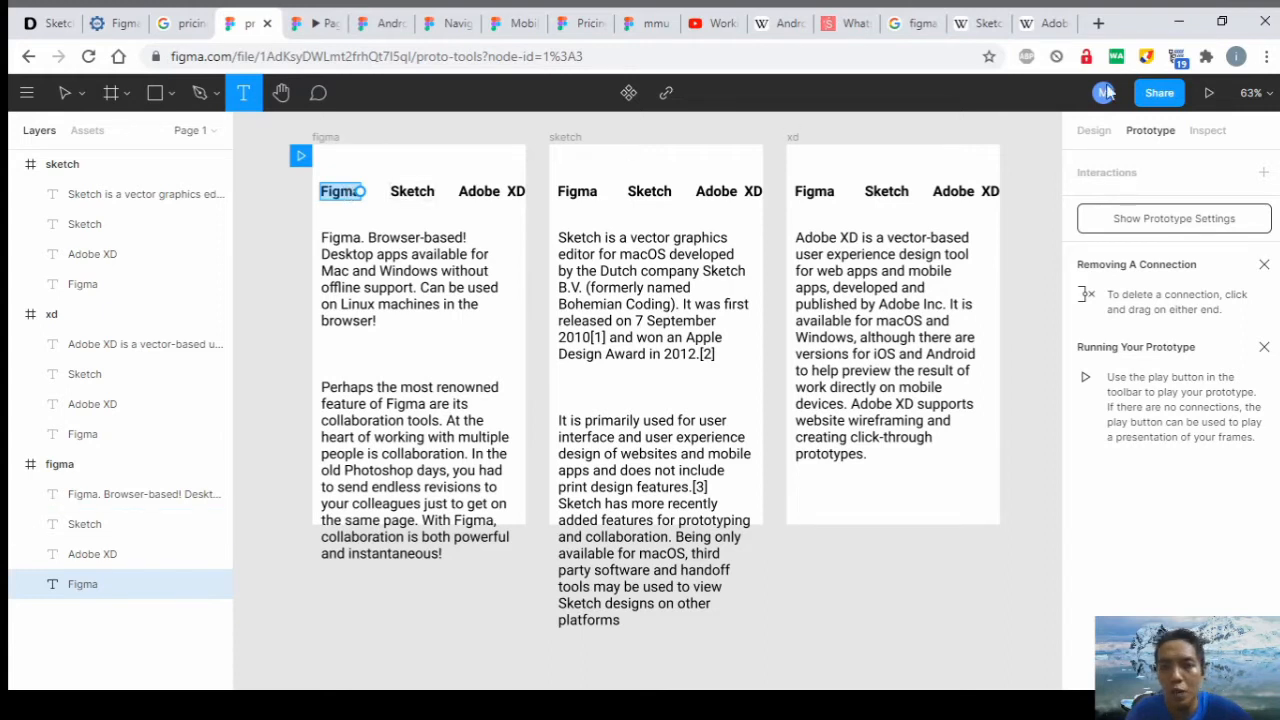
pyautogui.click(1097, 130)
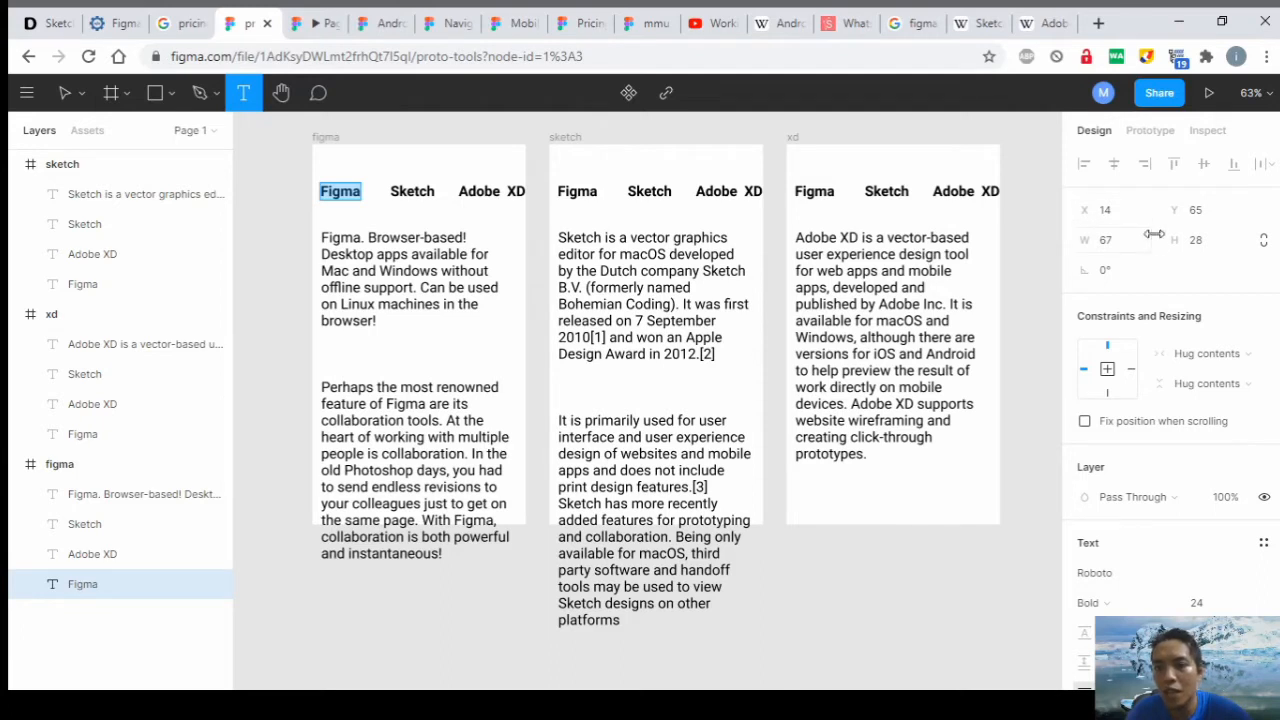
pyautogui.scroll(-3, 1183, 262)
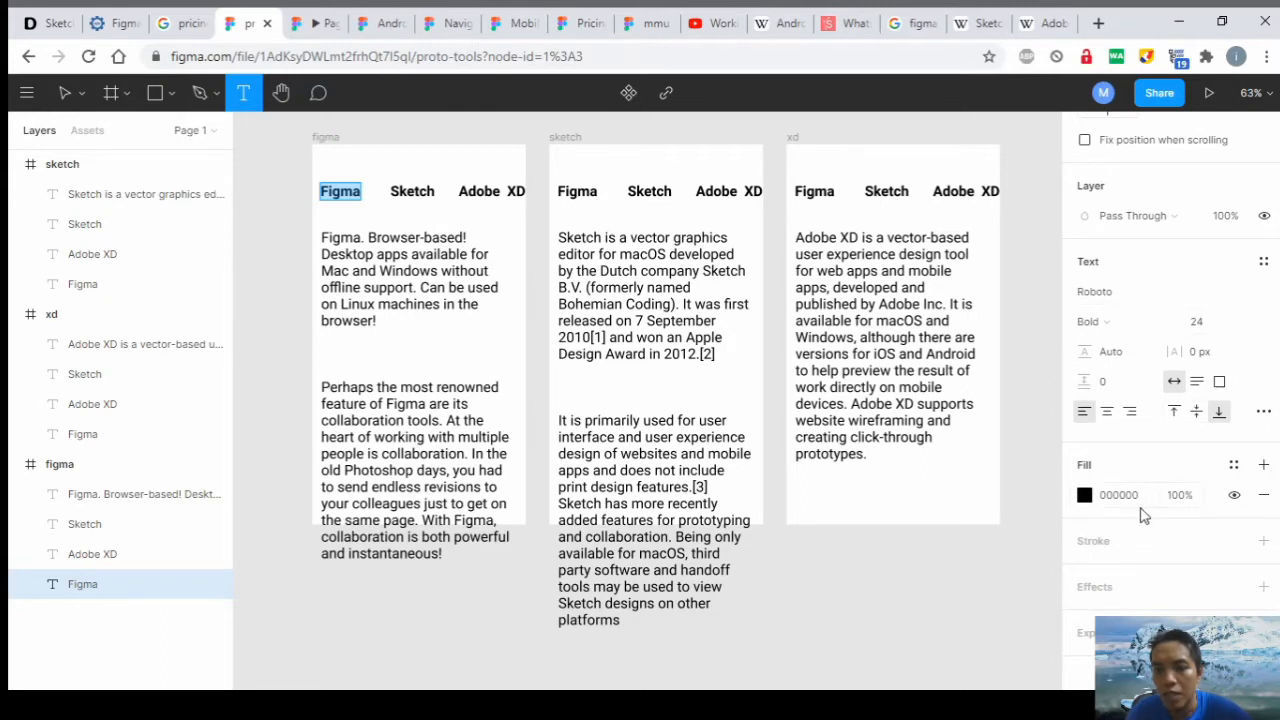
pyautogui.scroll(-1, 1140, 508)
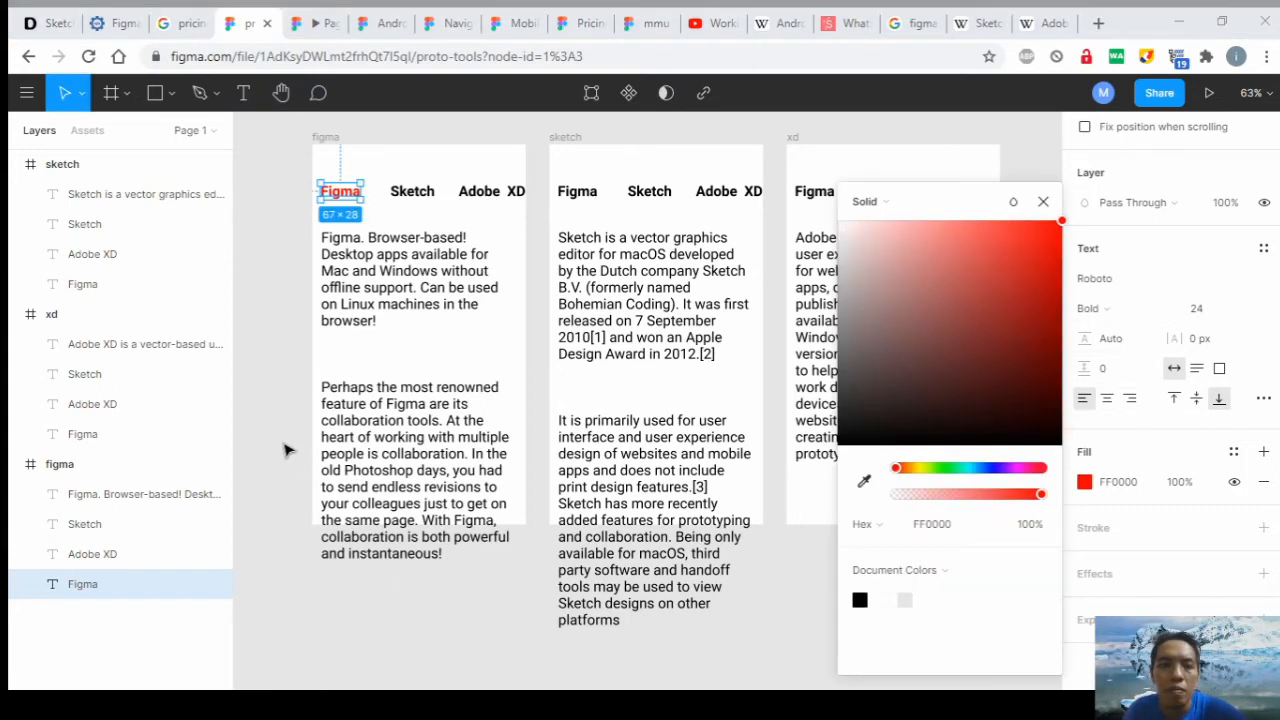
pyautogui.click(285, 450)
# Set the font size of the figma frame's Figma label to 26.
pyautogui.click(340, 200)
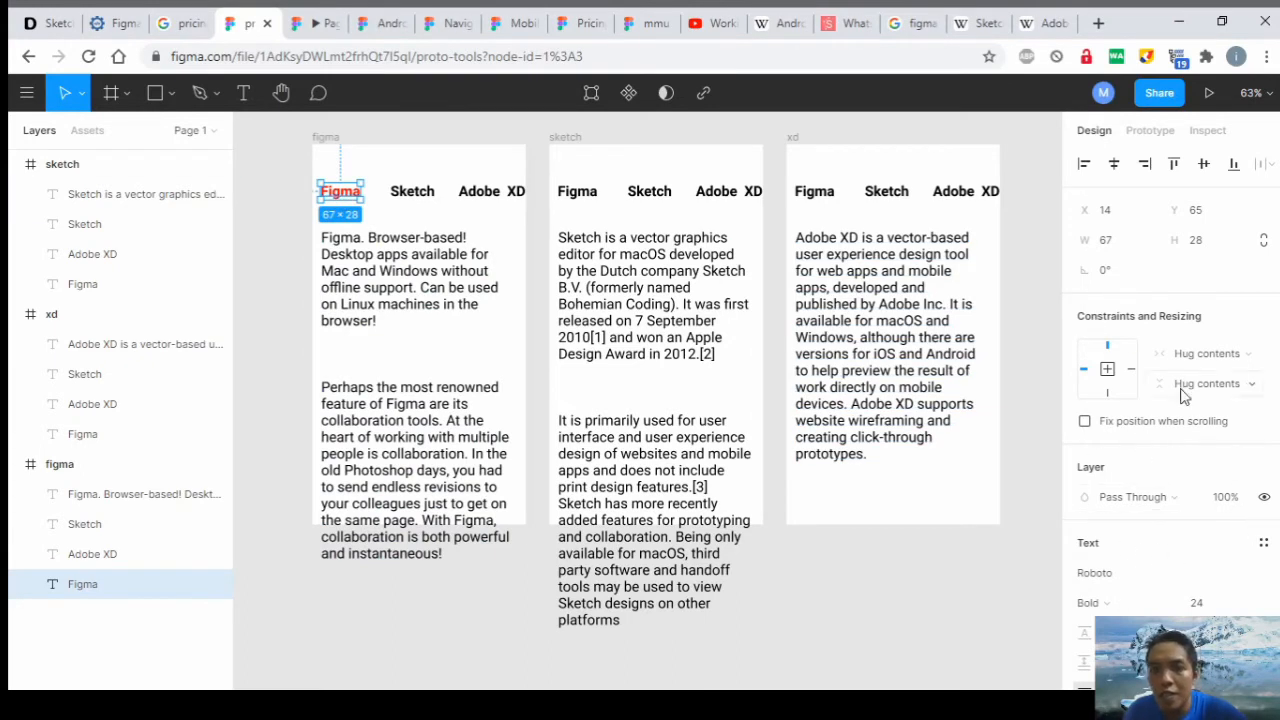
pyautogui.scroll(-3, 1165, 420)
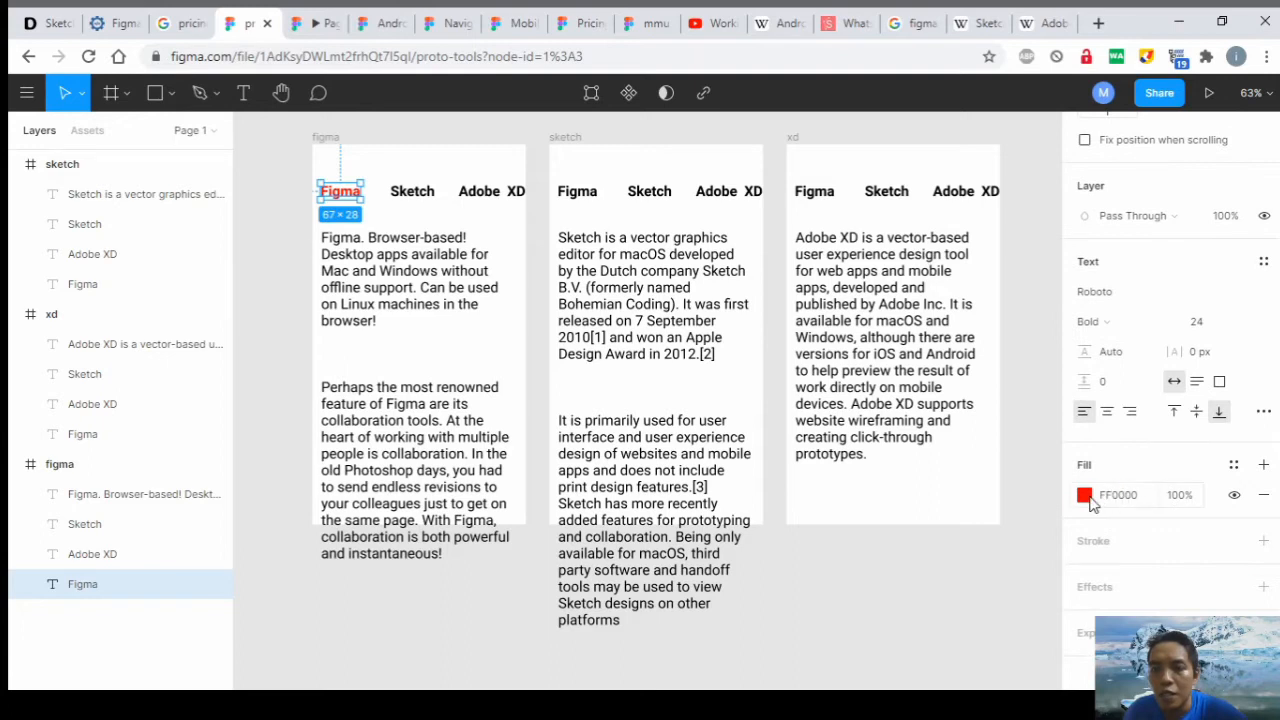
pyautogui.click(1085, 496)
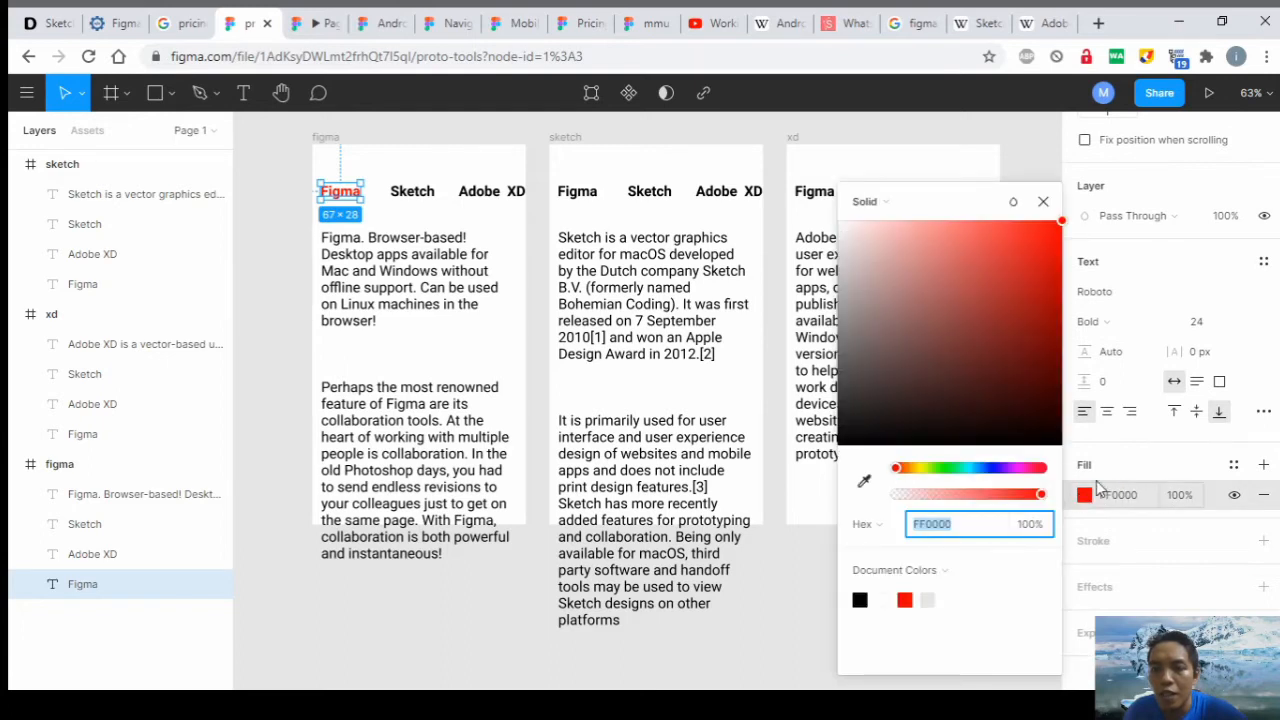
pyautogui.click(1129, 457)
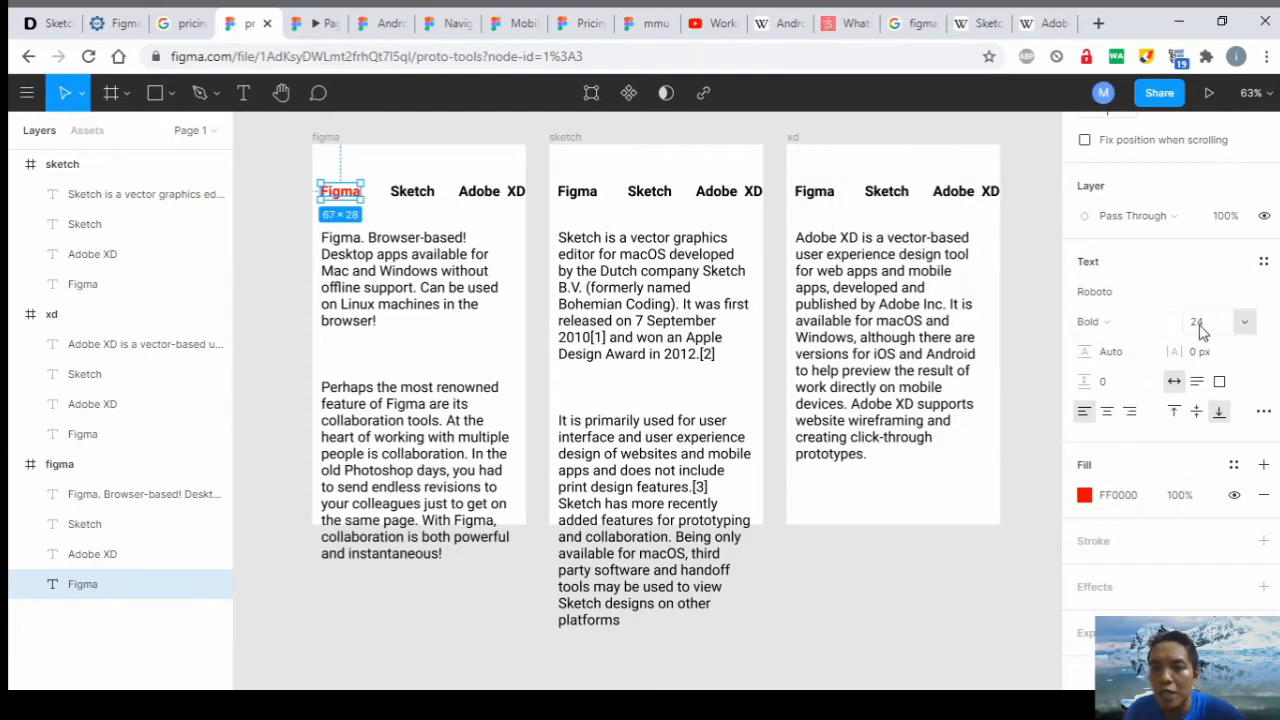
pyautogui.click(1244, 323)
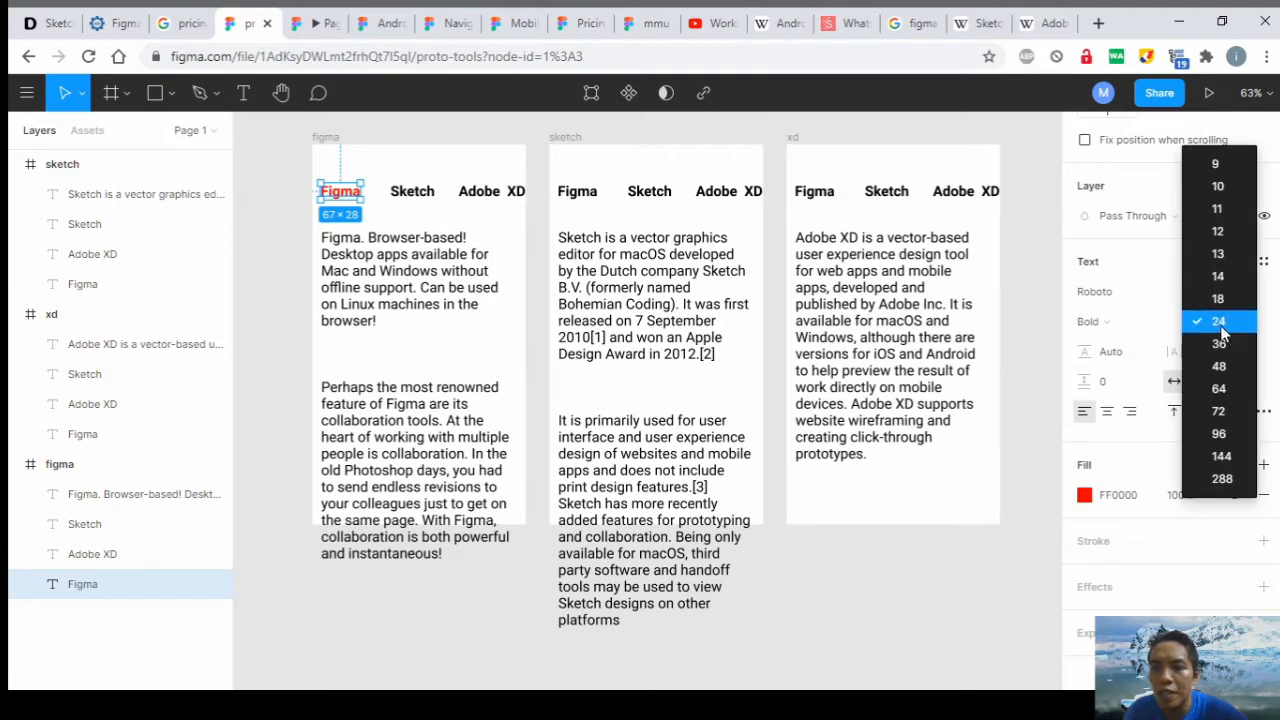
pyautogui.click(1150, 350)
pyautogui.click(1200, 321)
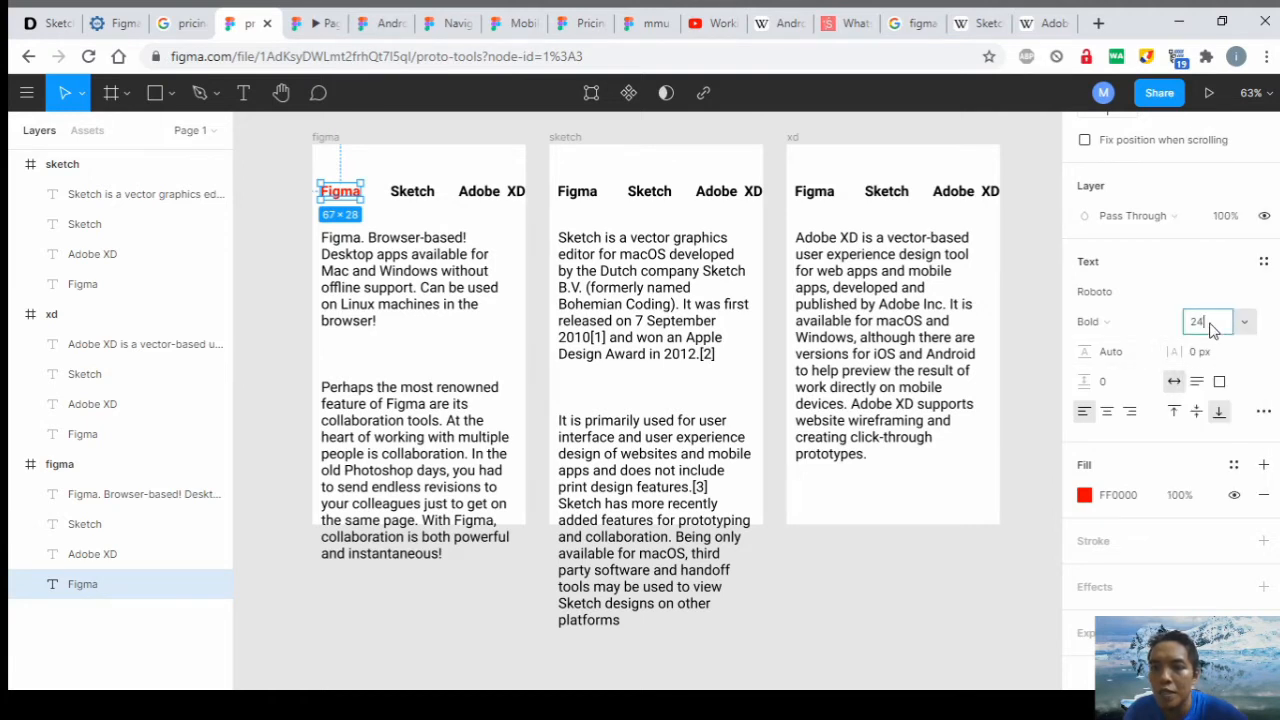
pyautogui.write('2')
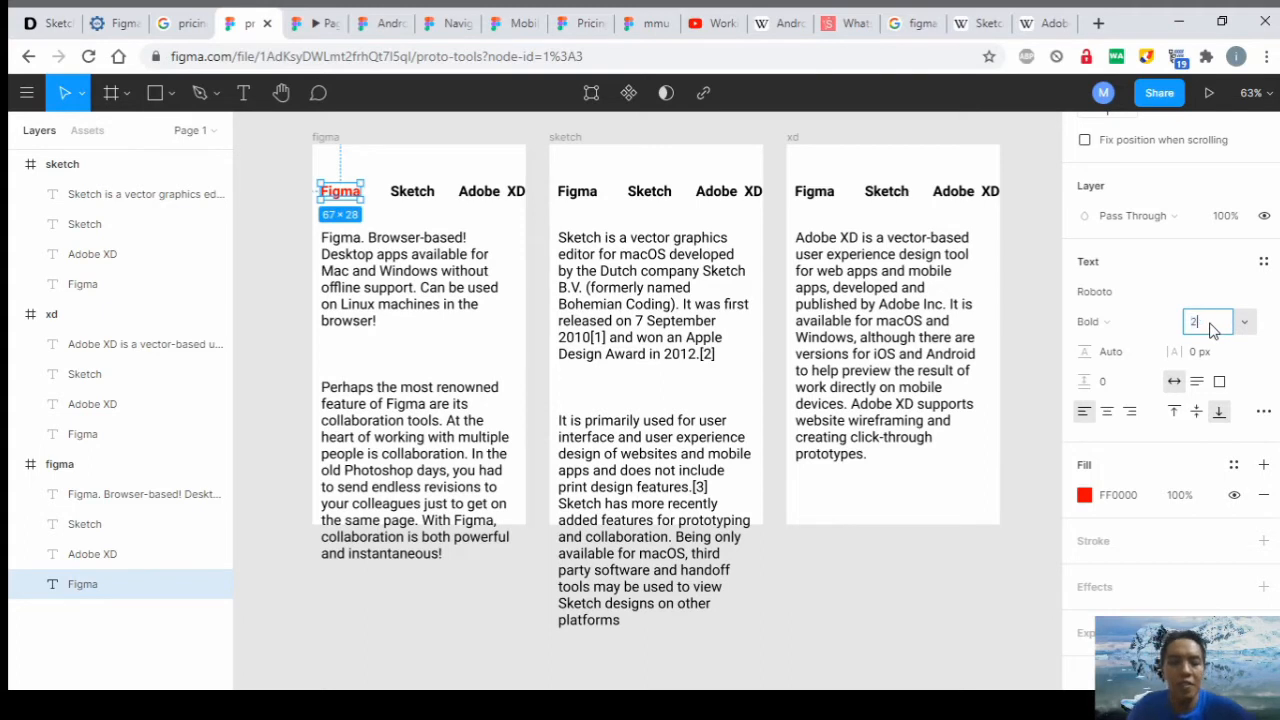
pyautogui.write('6')
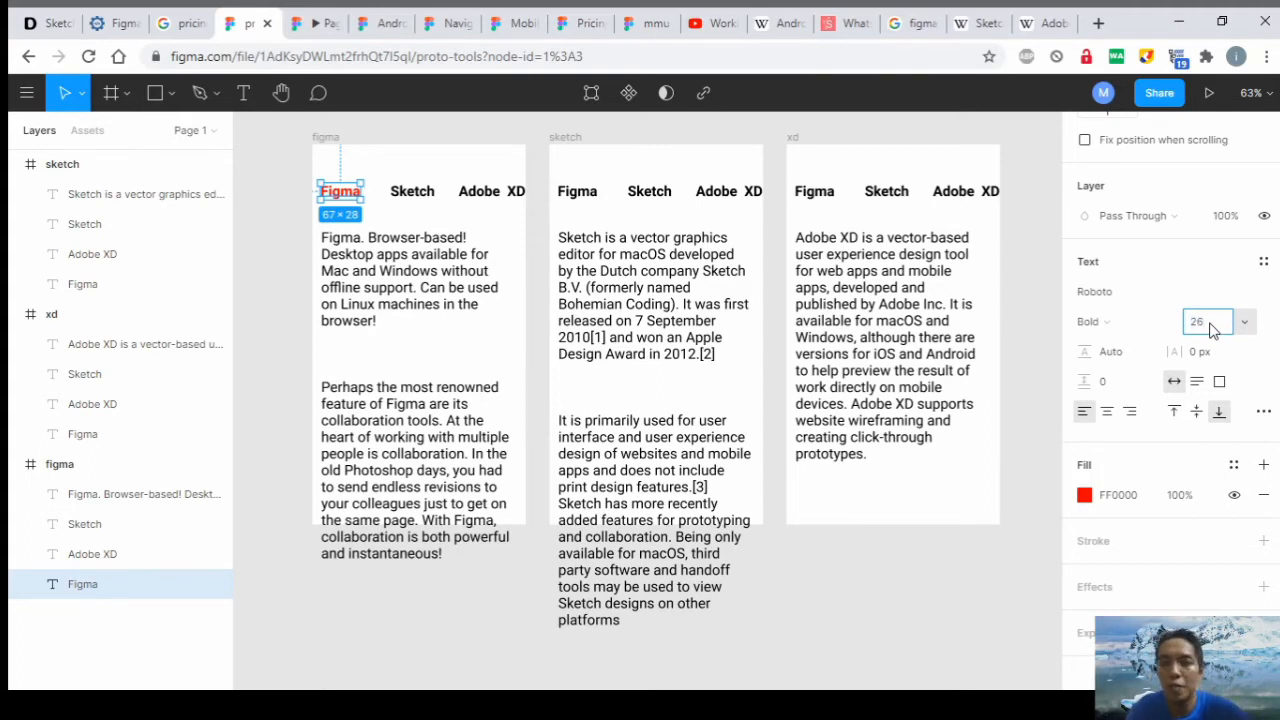
pyautogui.press('Return')
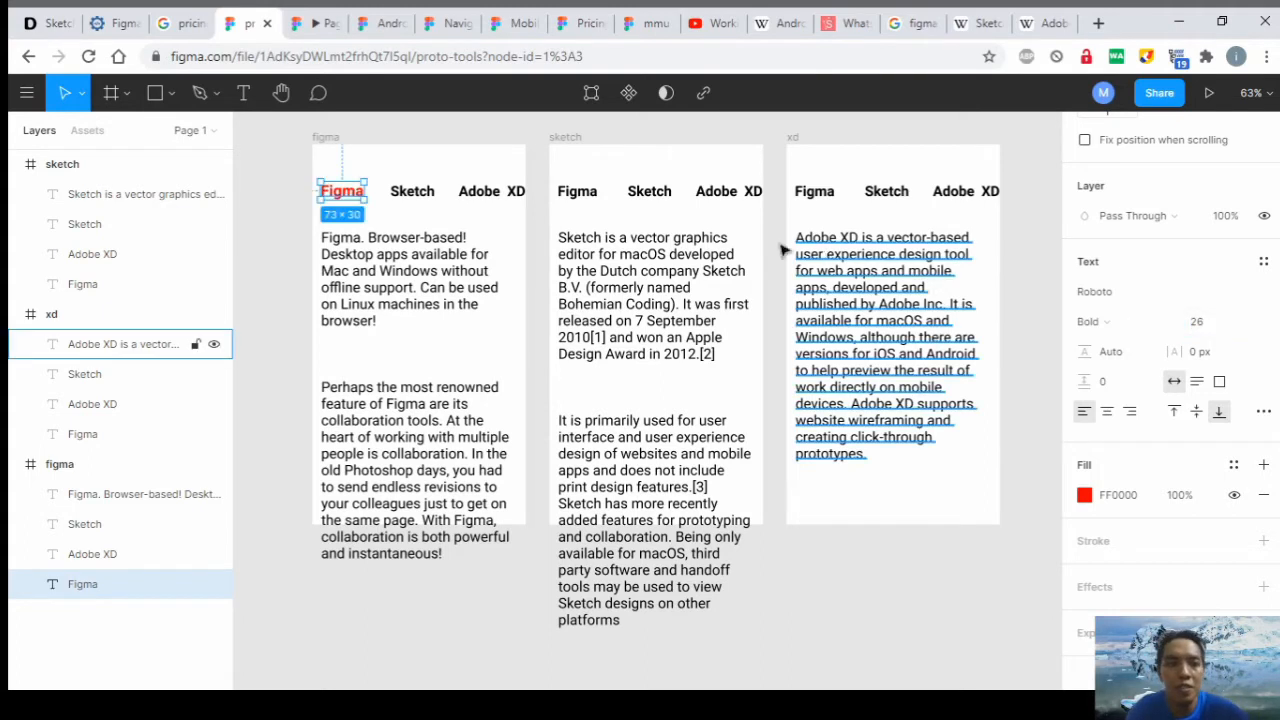
# Give the Sketch label in the sketch frame a red FF0000 fill and a font size of 26.
pyautogui.click(663, 196)
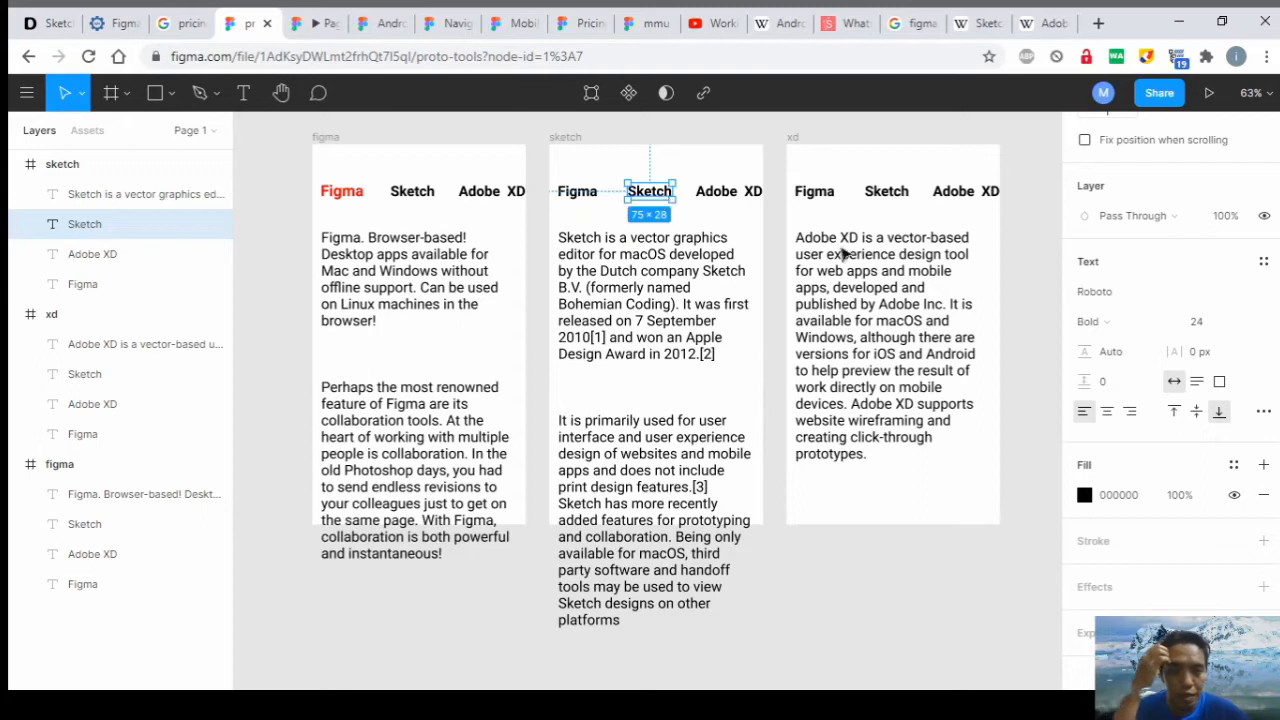
pyautogui.click(1085, 495)
pyautogui.moveTo(1025, 273); pyautogui.dragTo(1068, 218)
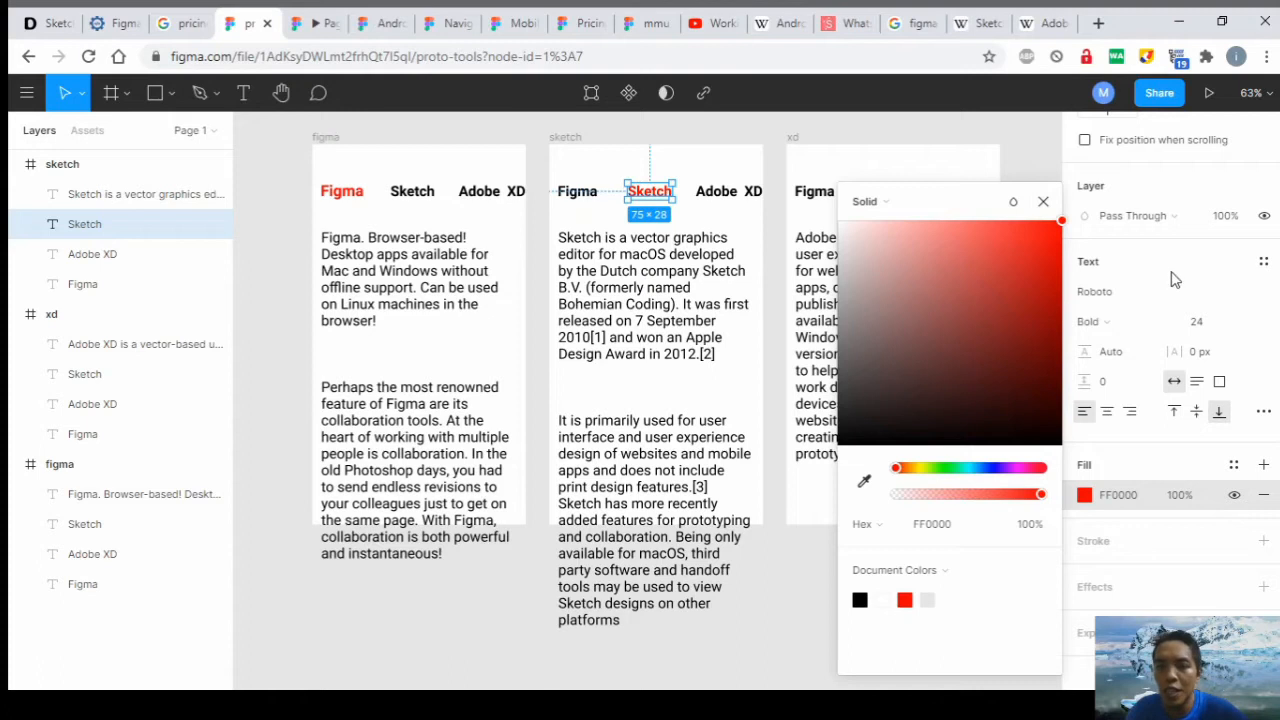
pyautogui.click(1205, 322)
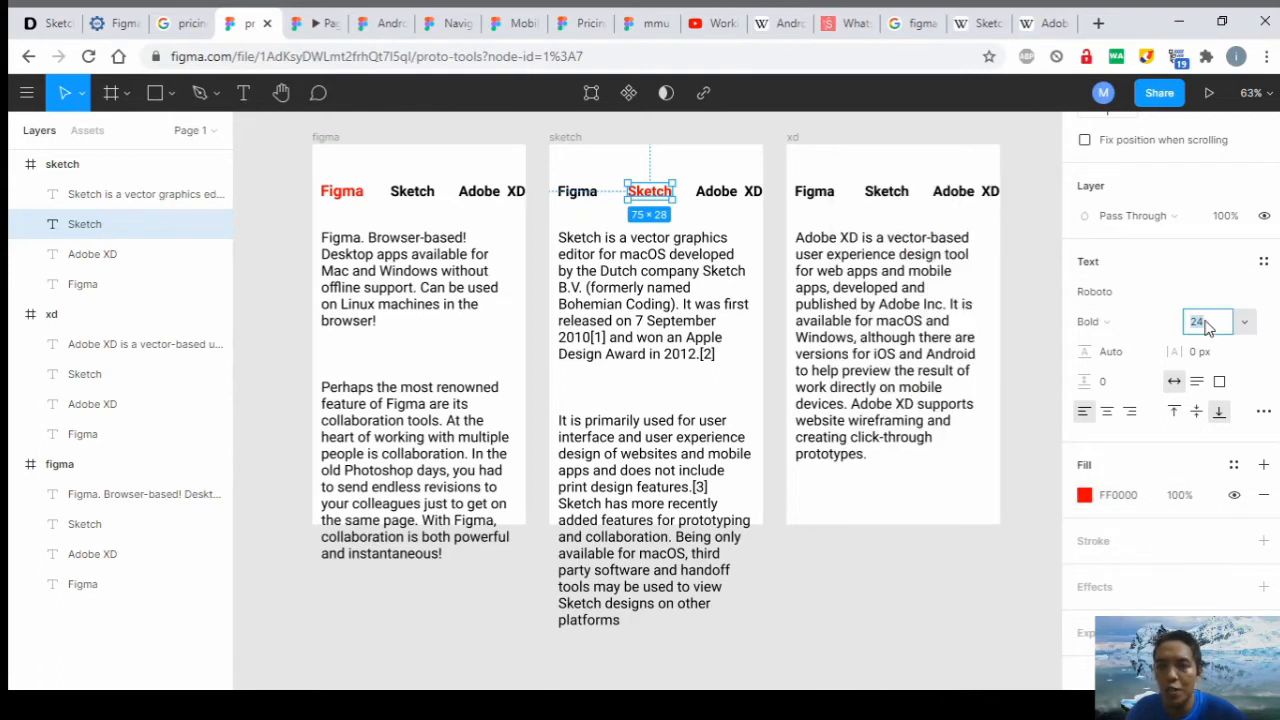
pyautogui.press('Return')
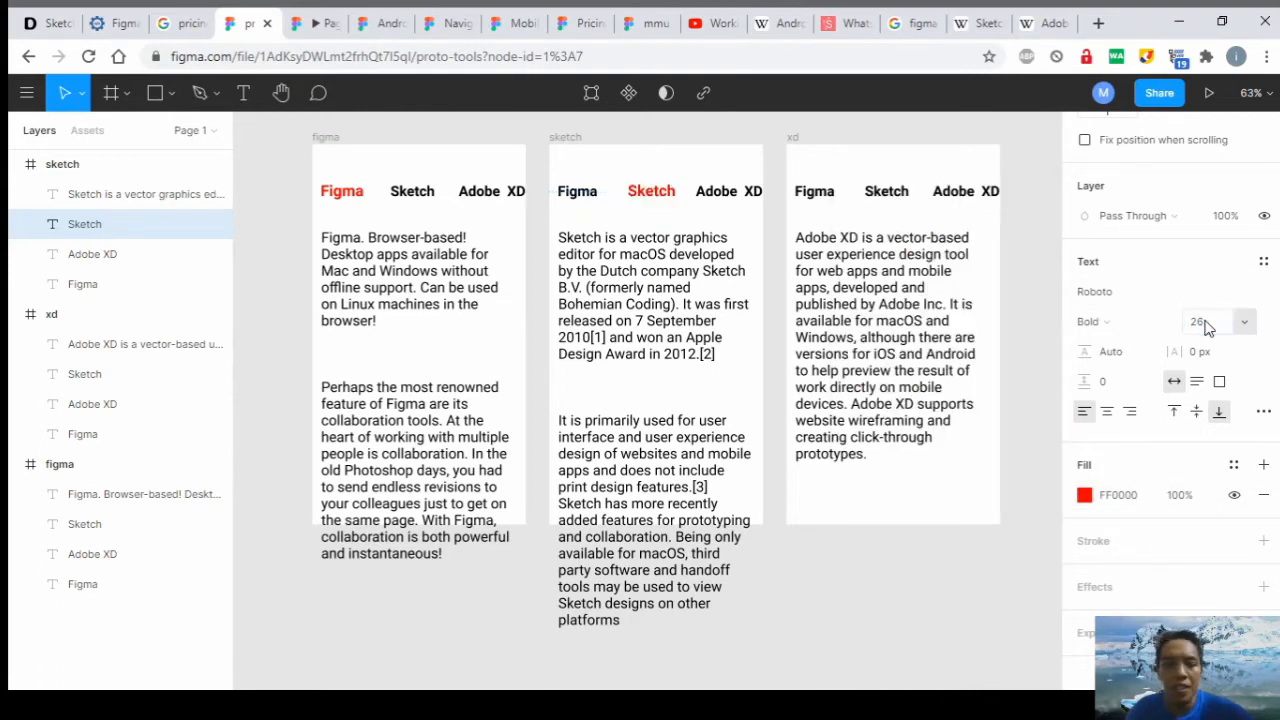
# Change the fill of the Adobe XD label in the xd frame to red FF0000.
pyautogui.click(985, 198)
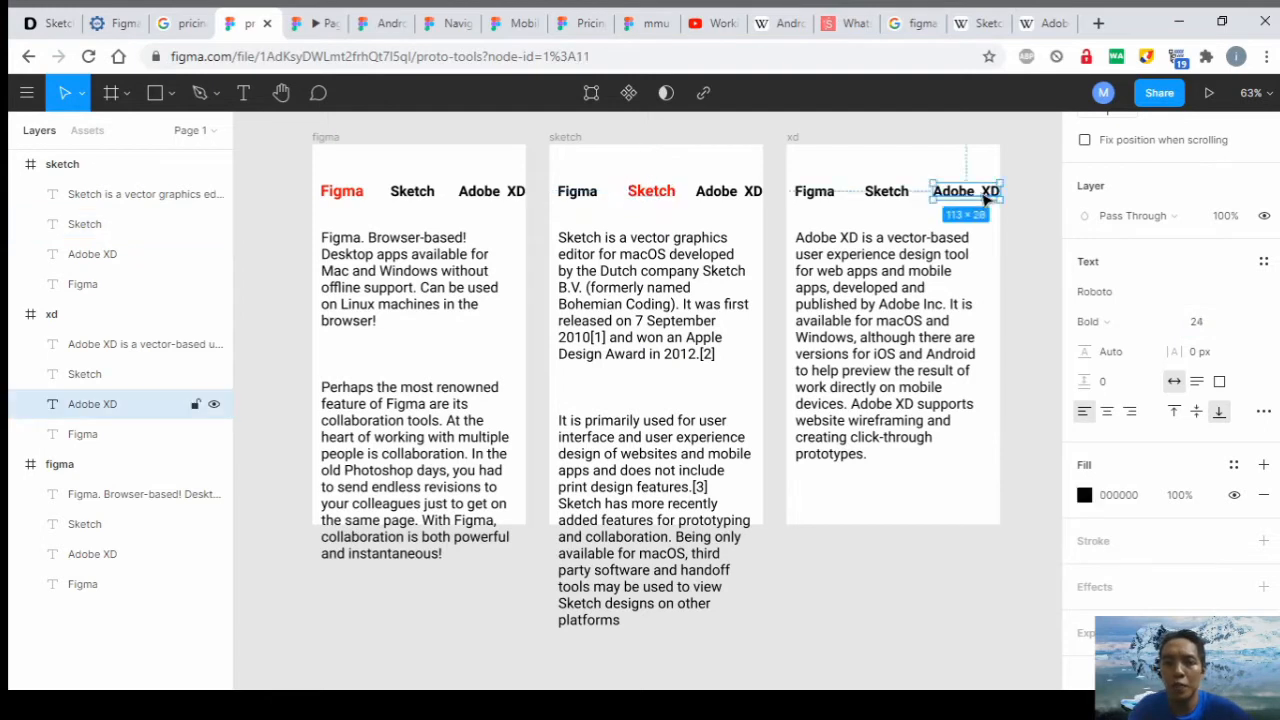
pyautogui.click(1084, 495)
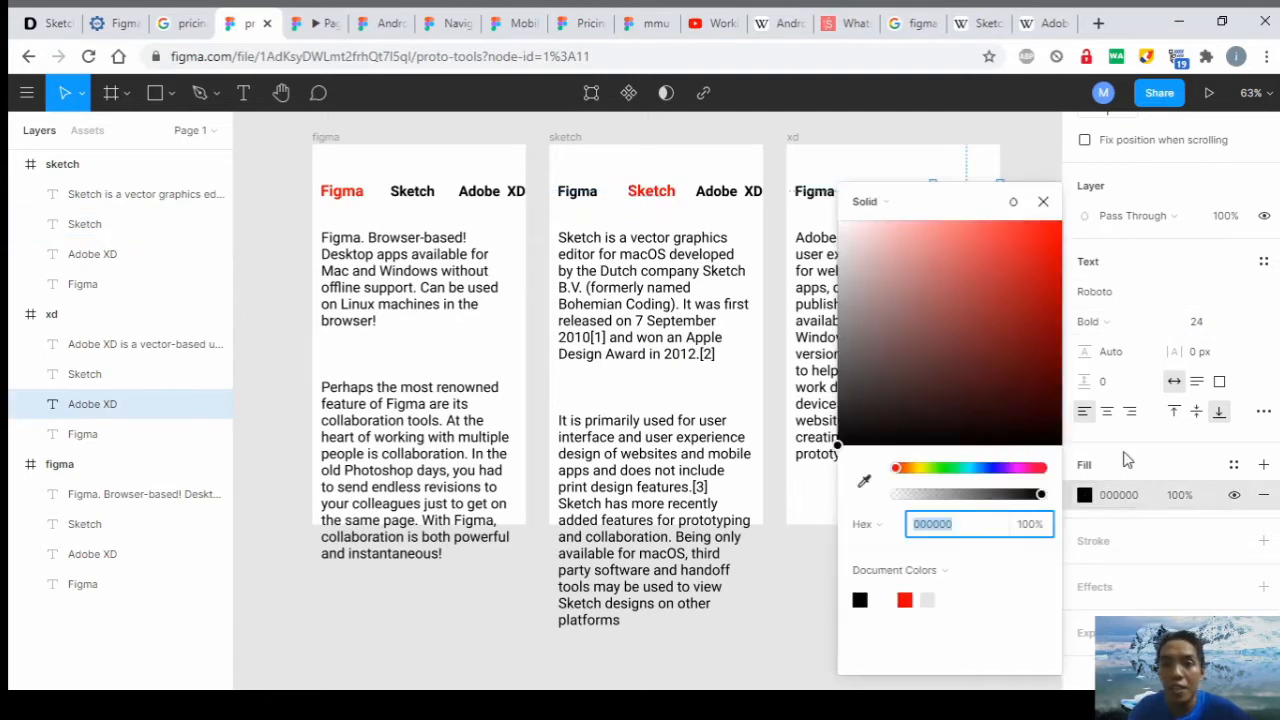
pyautogui.write('FF0000')
pyautogui.press('Return')
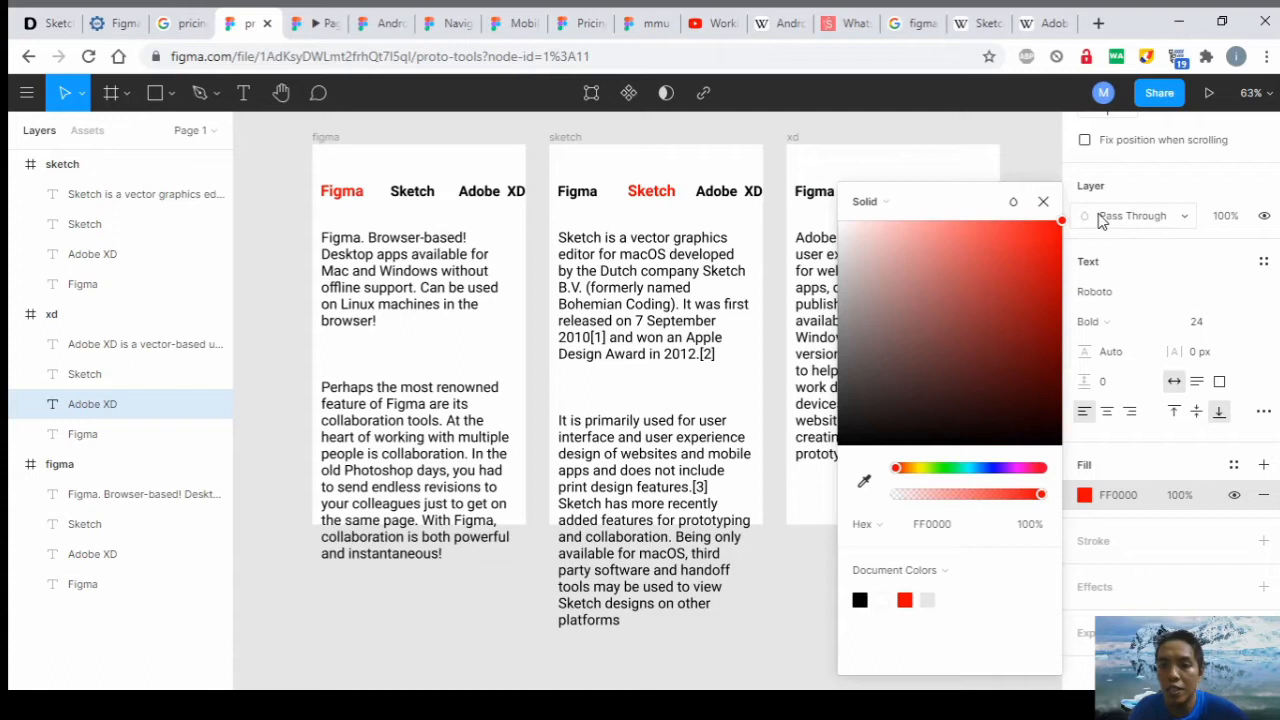
# Set the font size of the xd frame's Adobe XD label to 26.
pyautogui.click(1199, 327)
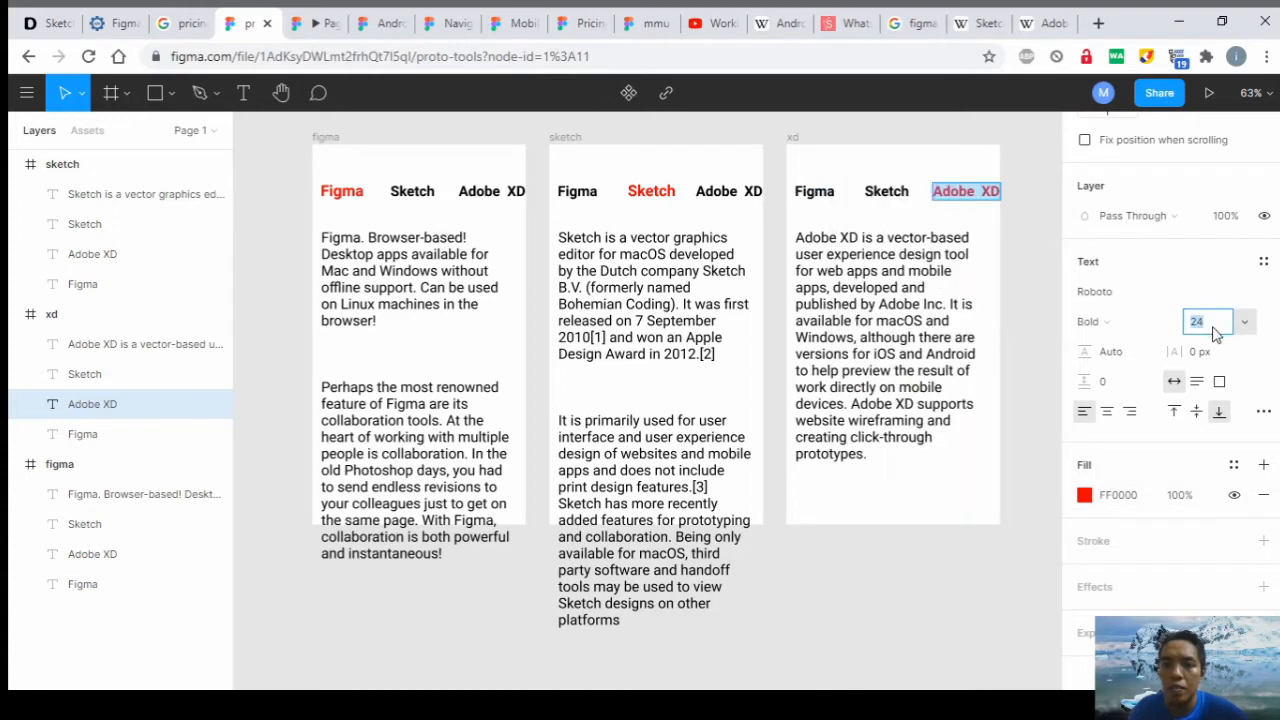
pyautogui.press('Return')
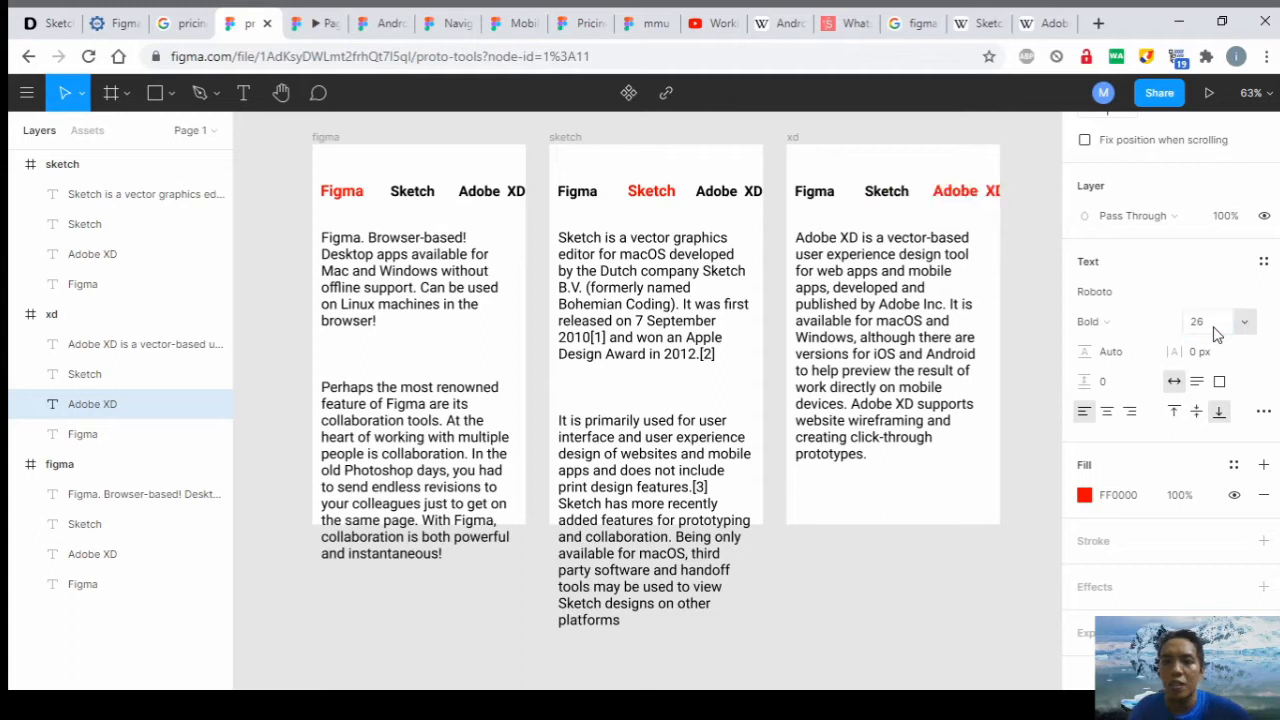
# Present the prototype from the xd frame and follow its label links to the sketch and figma frames.
pyautogui.click(1208, 95)
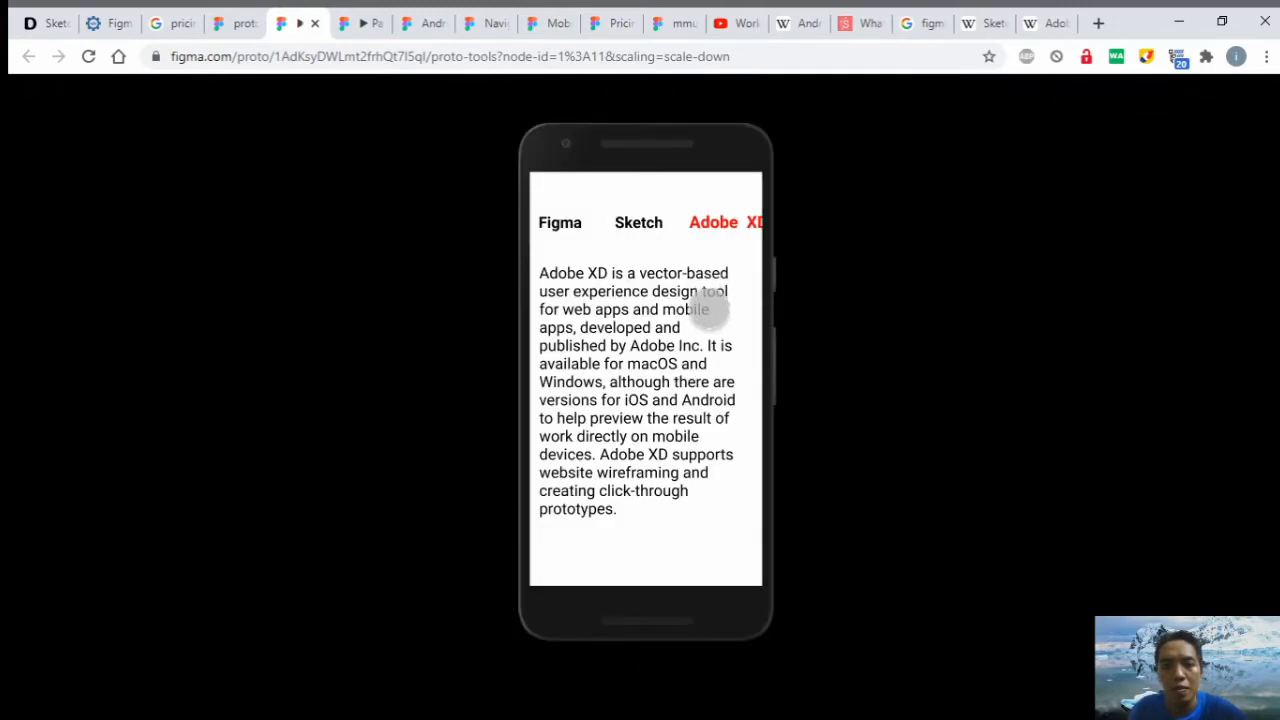
pyautogui.click(709, 312)
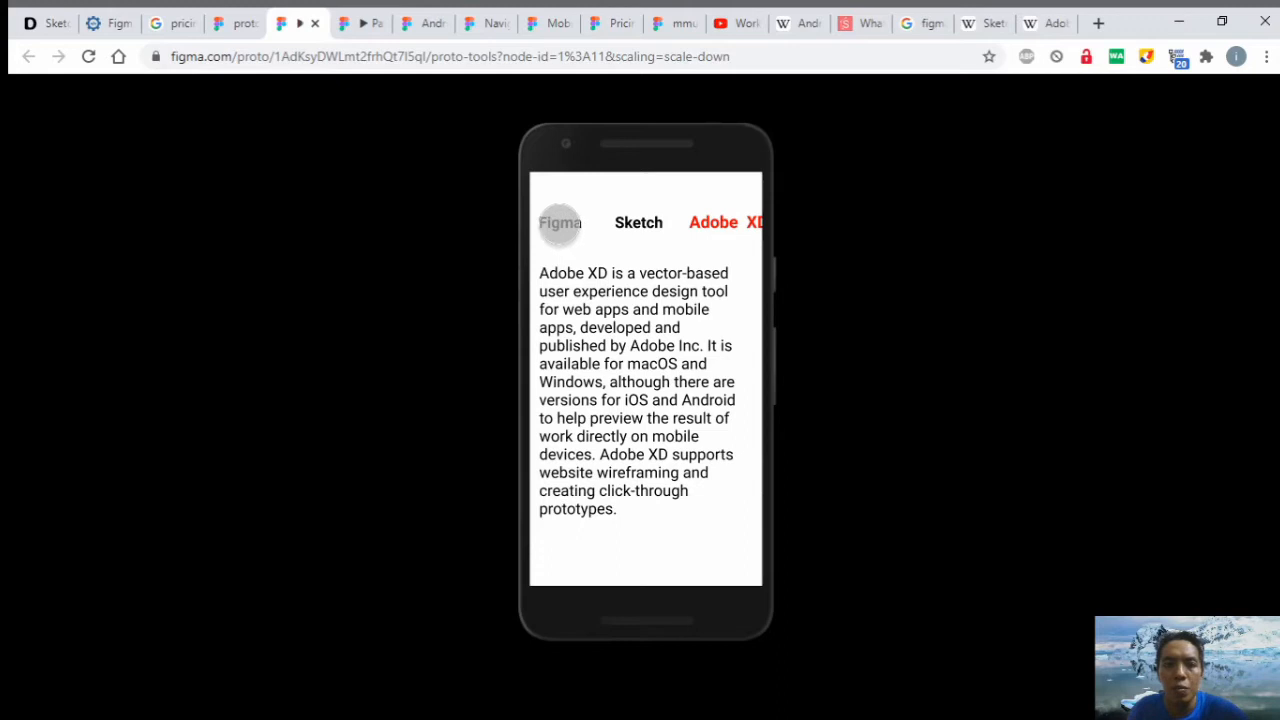
pyautogui.click(560, 222)
pyautogui.click(638, 222)
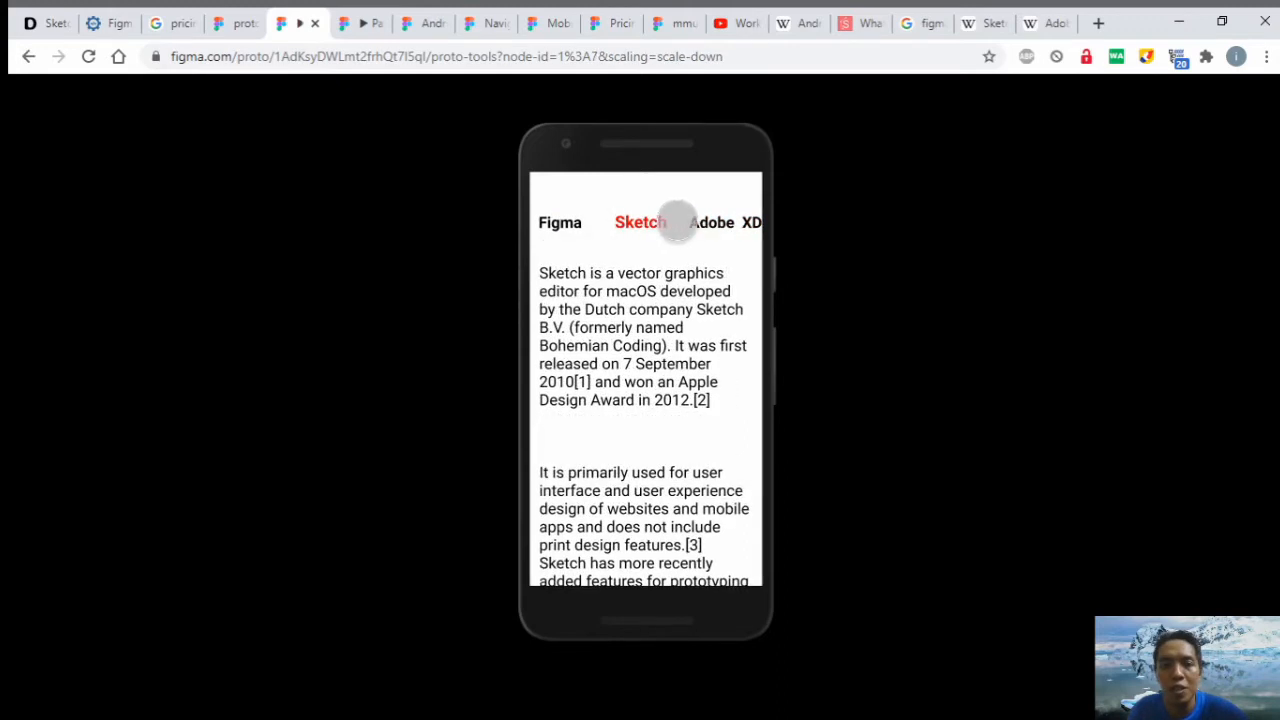
pyautogui.click(561, 222)
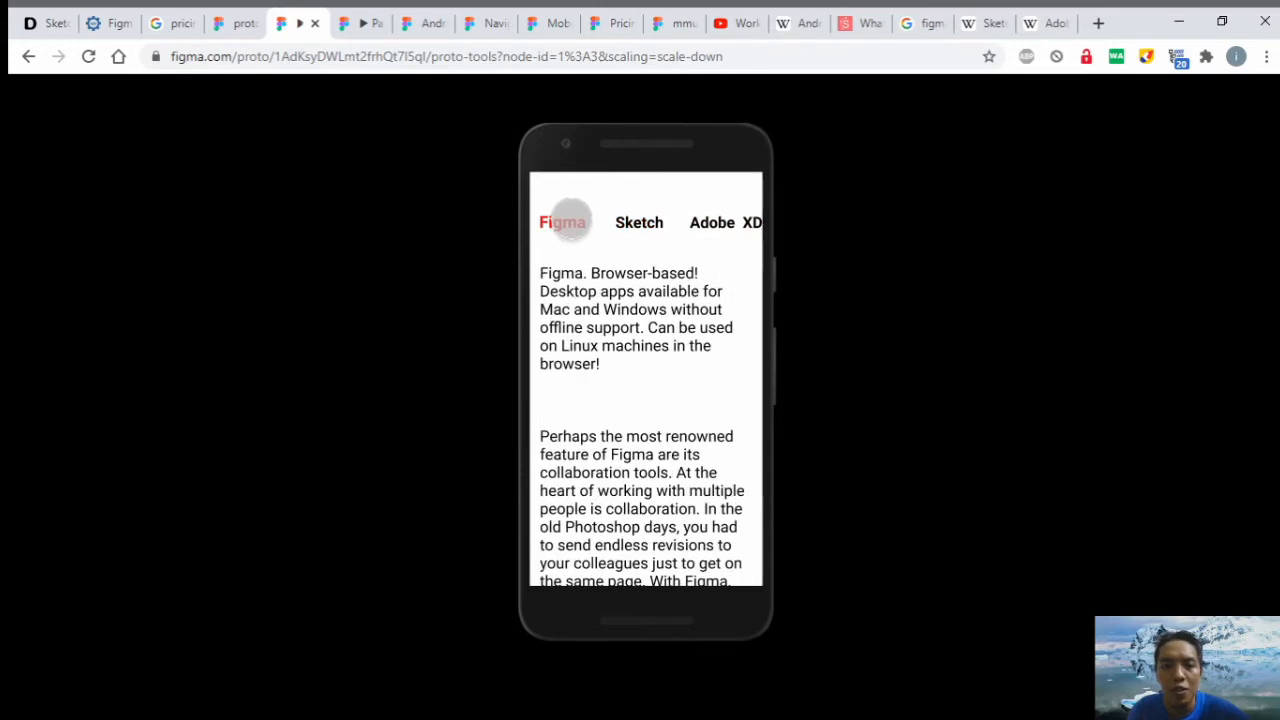
# Scroll the figma frame down and up in the prototype preview to check its vertical scrolling.
pyautogui.scroll(-1, 655, 373)
pyautogui.scroll(1, 655, 373)
pyautogui.scroll(-1, 655, 373)
pyautogui.scroll(1, 655, 373)
pyautogui.scroll(-1, 655, 373)
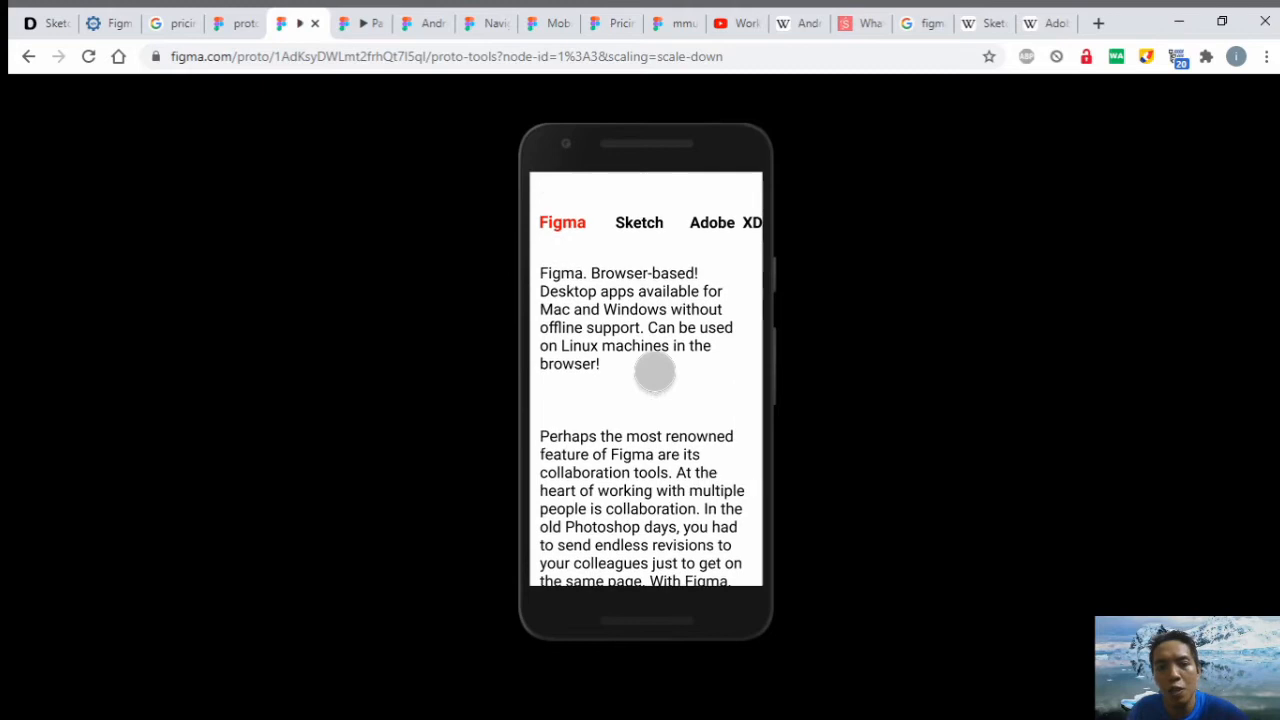
pyautogui.scroll(1, 655, 373)
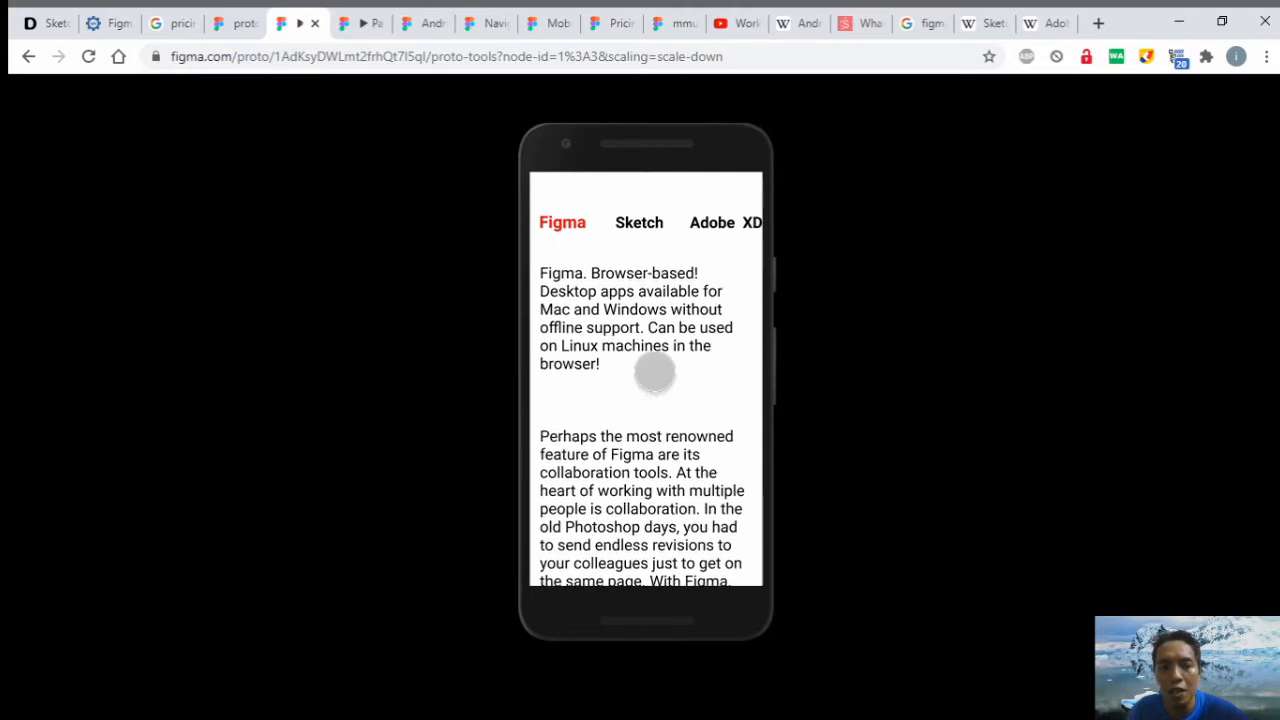
pyautogui.scroll(-1, 655, 373)
pyautogui.scroll(1, 655, 373)
pyautogui.scroll(-1, 655, 373)
pyautogui.scroll(1, 655, 373)
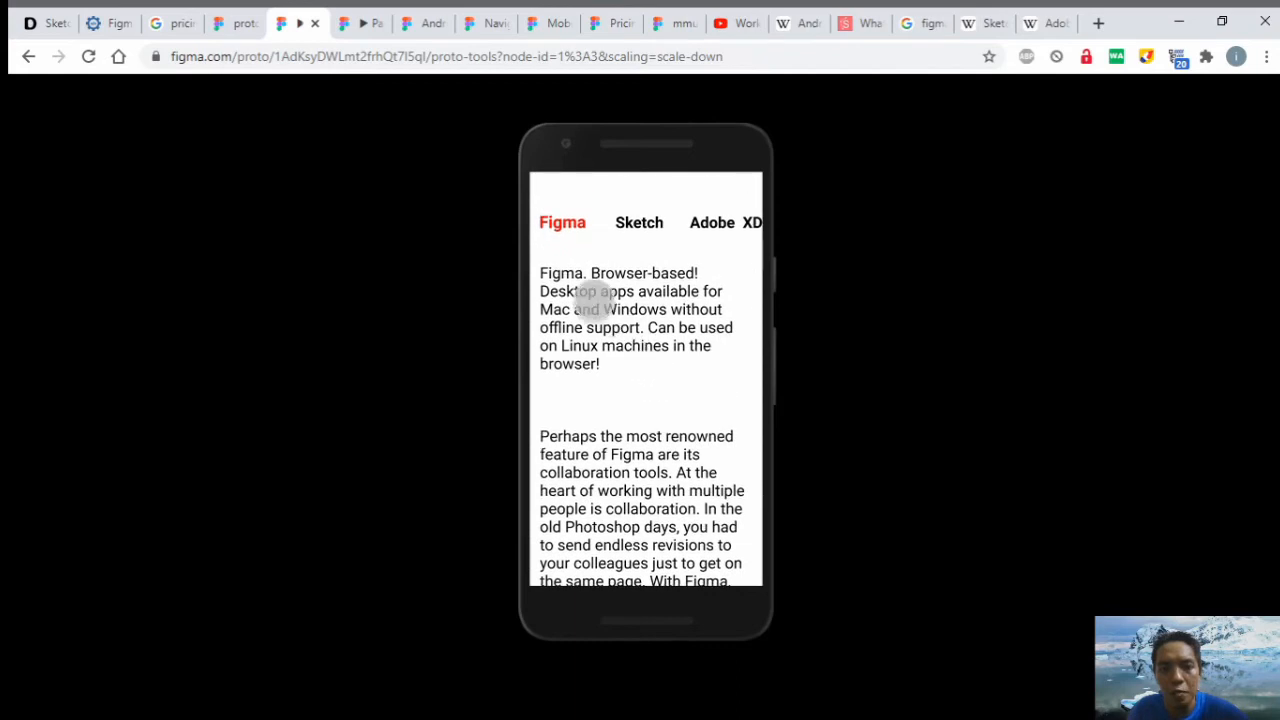
# Follow the label links from figma to sketch, xd and back to figma in the preview, checking each frame's scrolling.
pyautogui.click(636, 222)
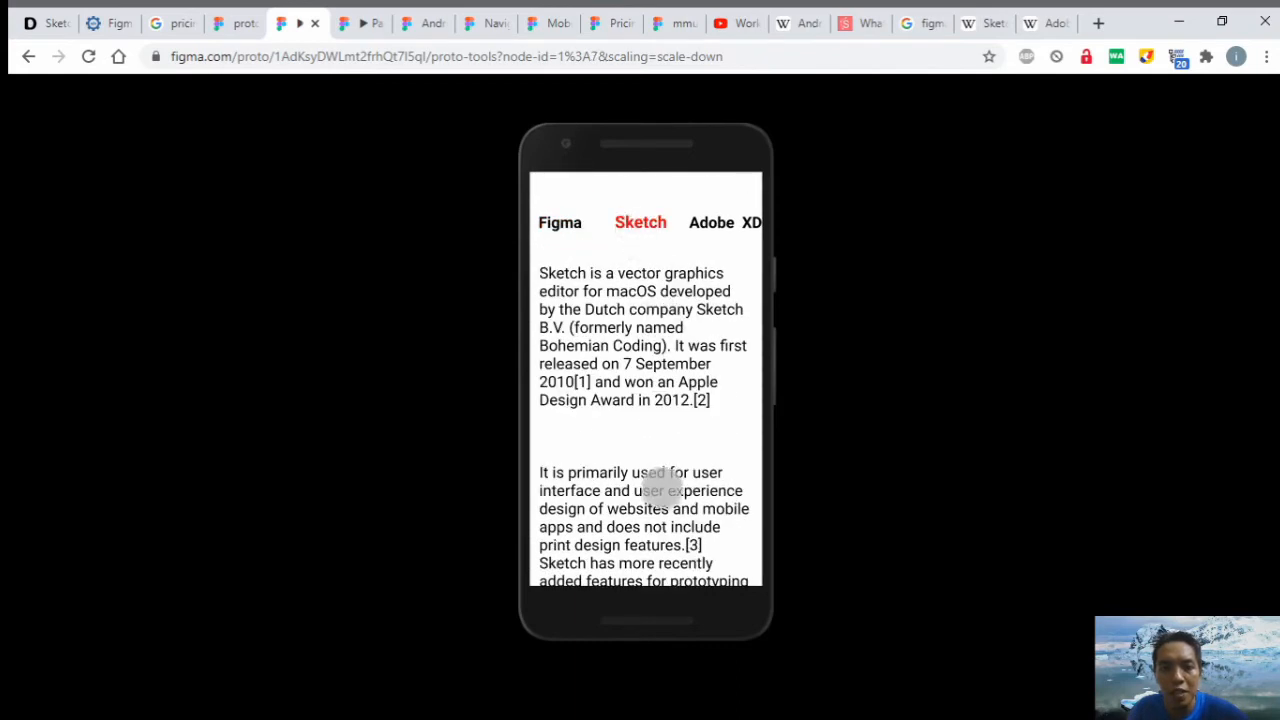
pyautogui.click(716, 222)
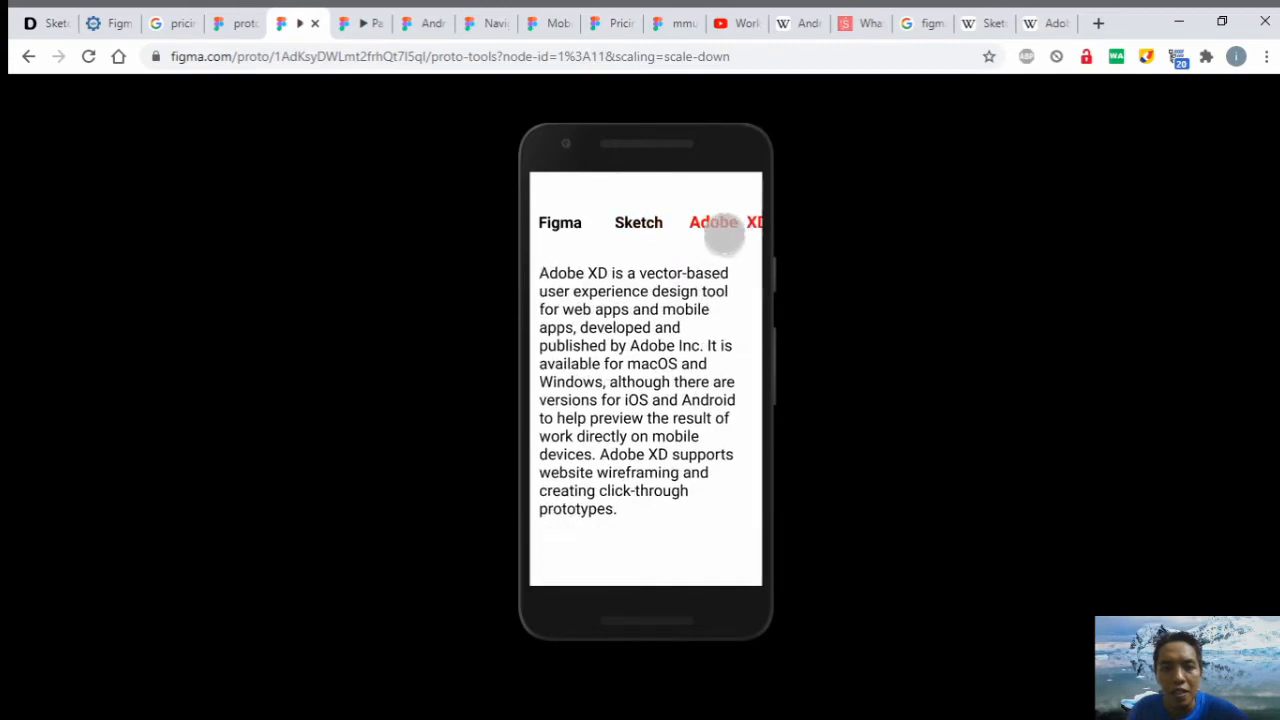
pyautogui.click(637, 222)
pyautogui.click(556, 220)
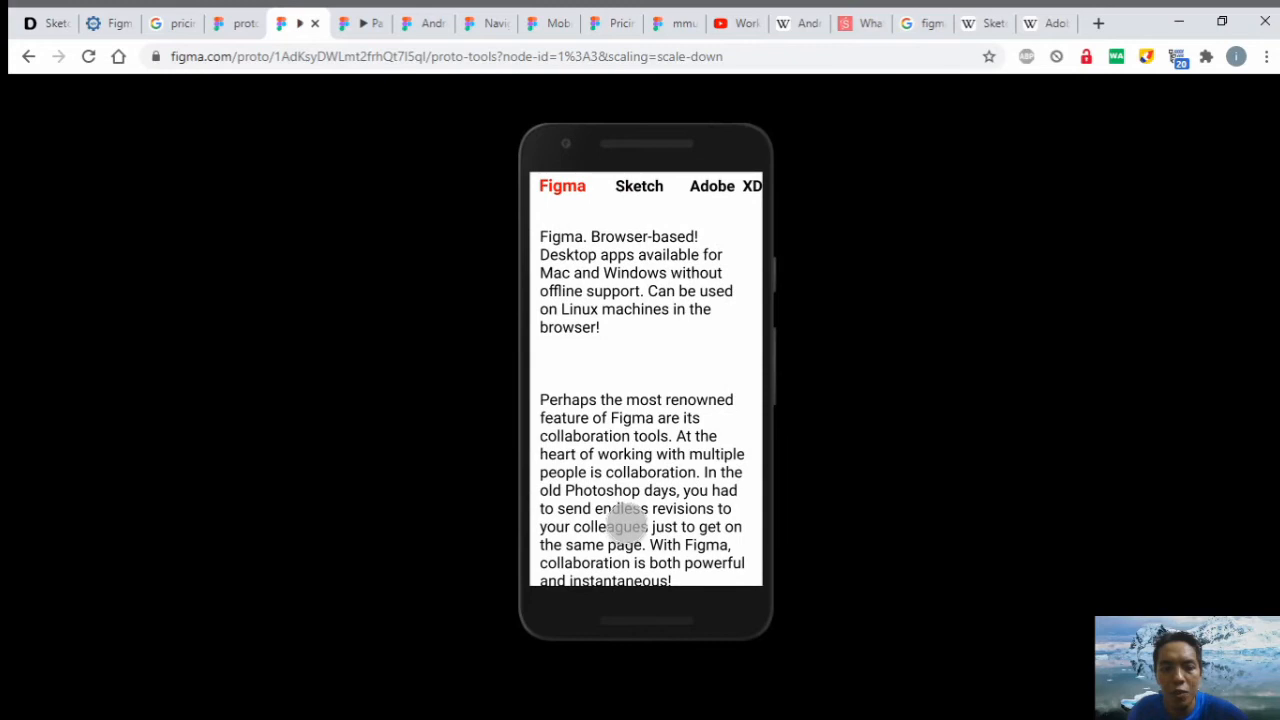
pyautogui.scroll(3, 614, 486)
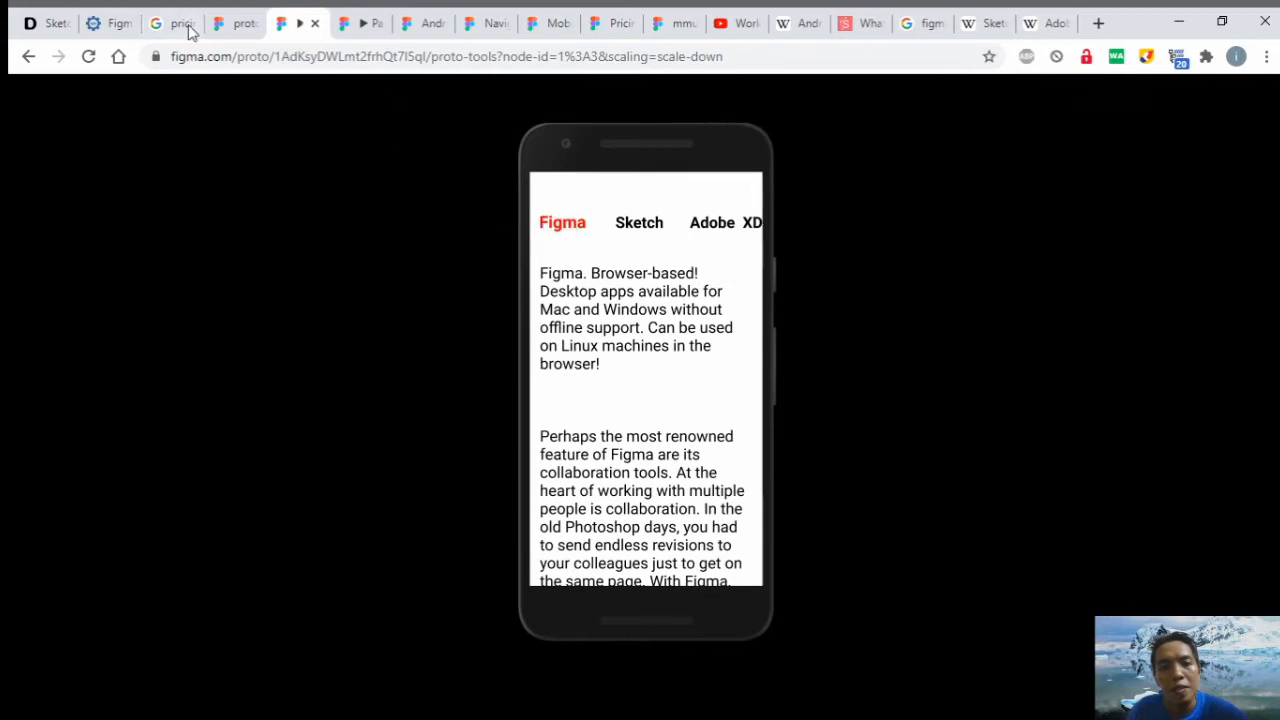
# Return to the design file and set the sketch frame's overflow behavior to Vertical Scrolling.
pyautogui.click(238, 30)
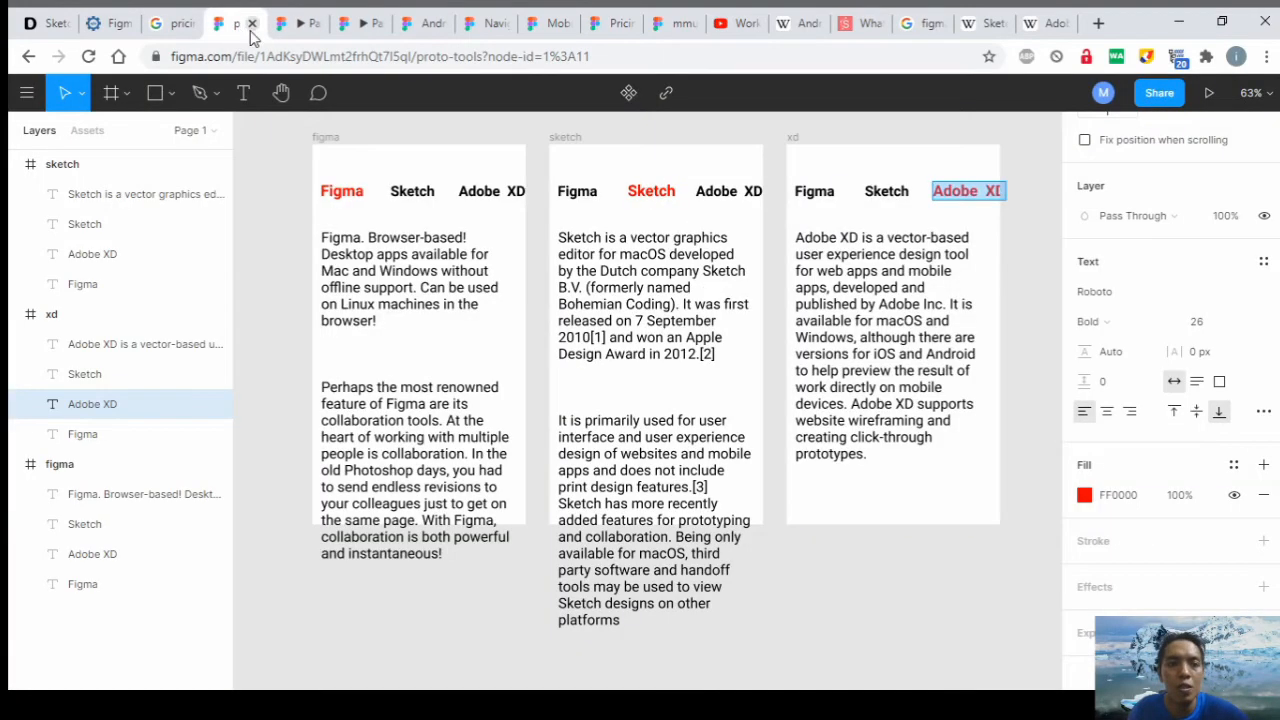
pyautogui.click(588, 290)
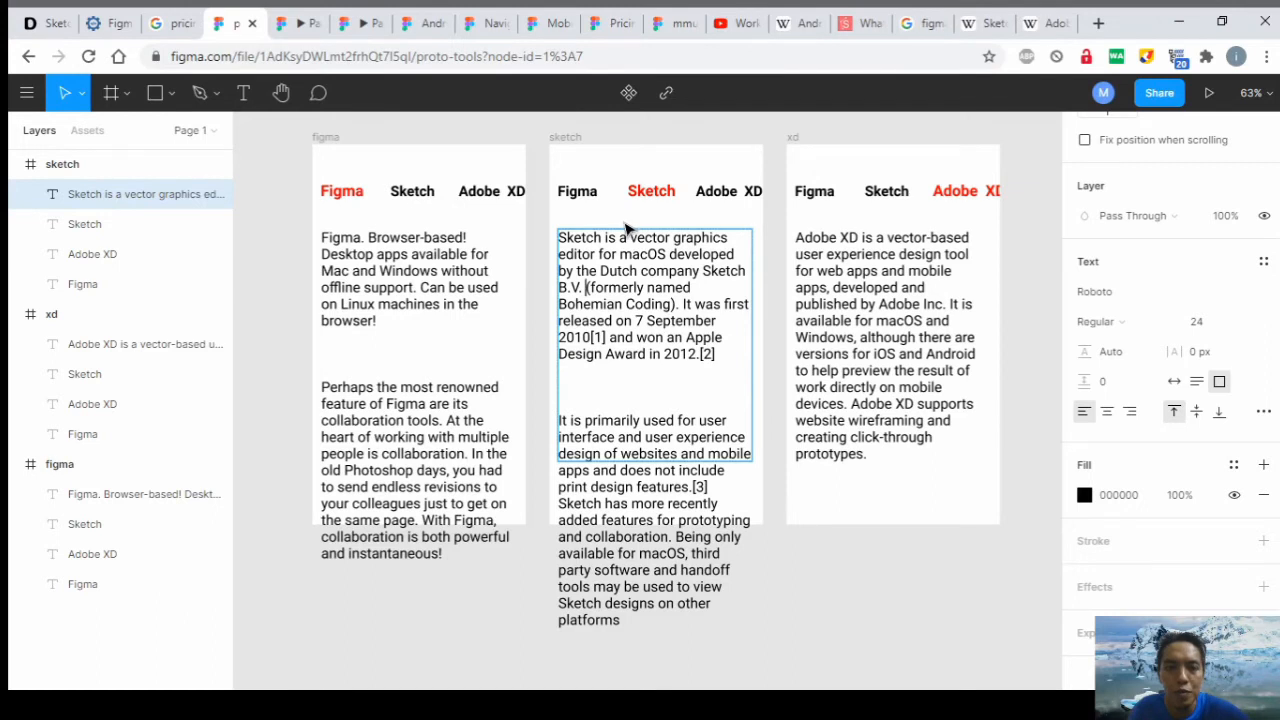
pyautogui.press('Escape')
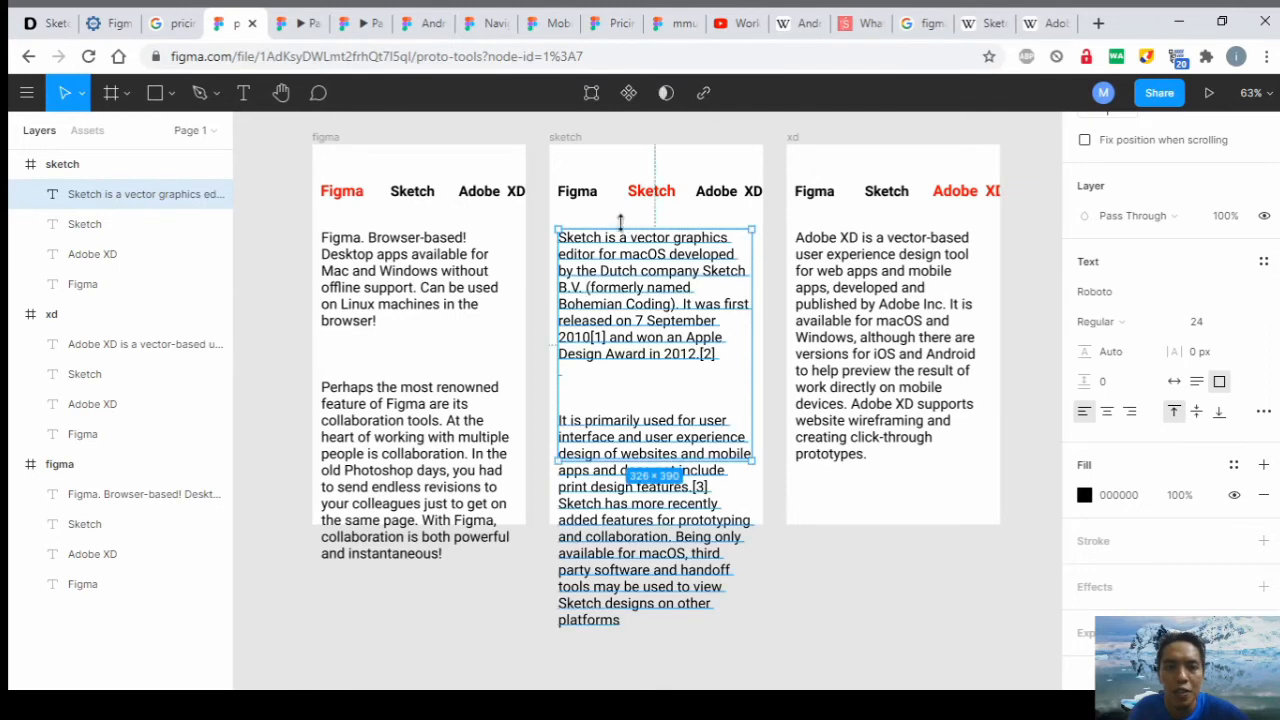
pyautogui.click(85, 165)
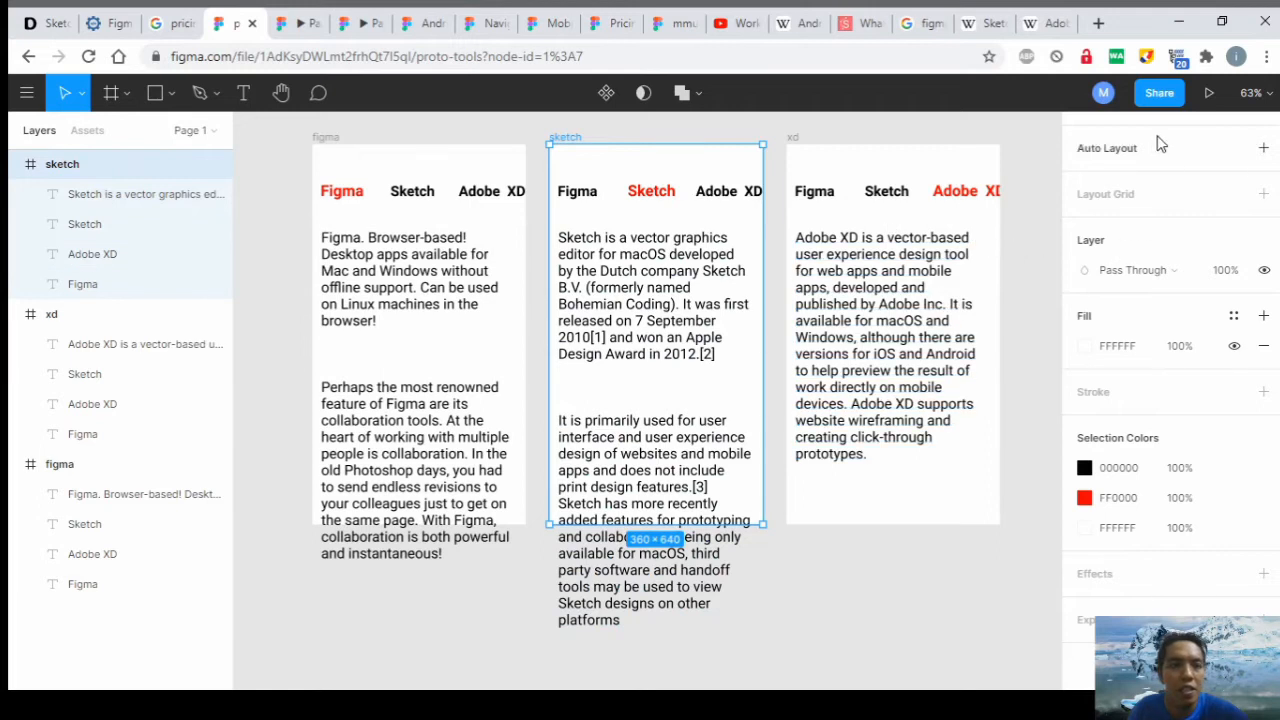
pyautogui.scroll(3, 1157, 193)
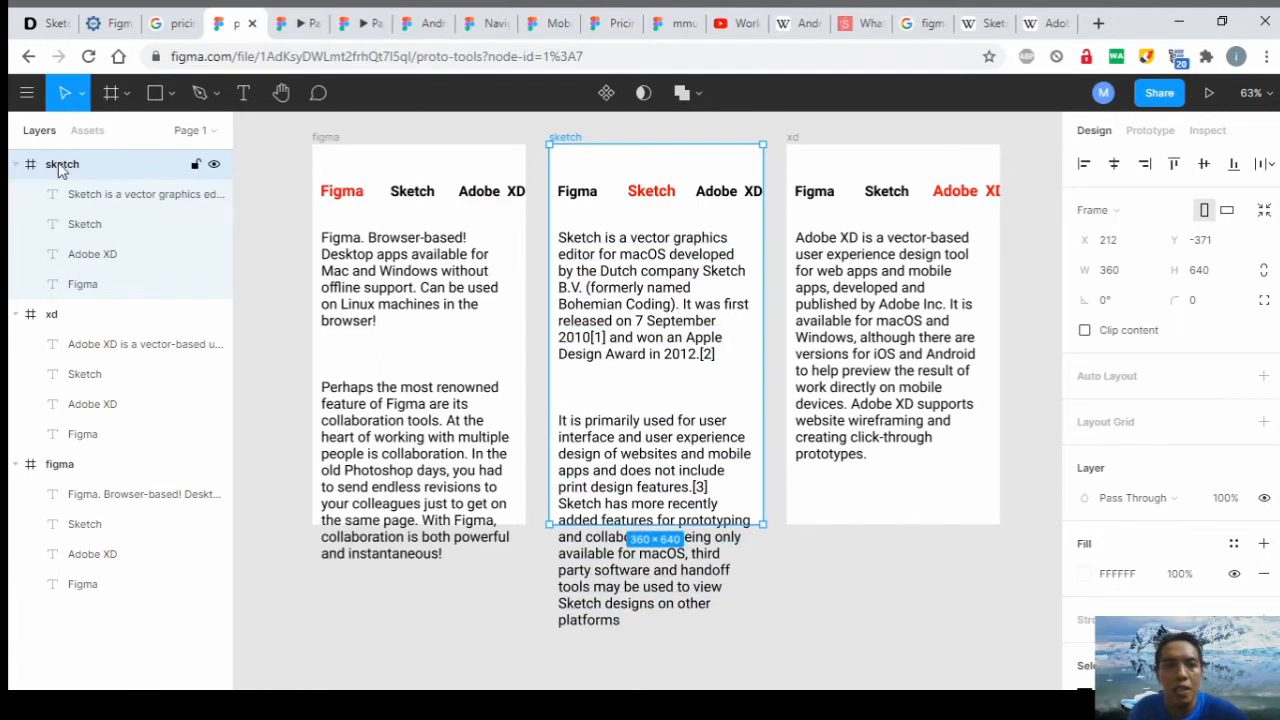
pyautogui.click(1150, 131)
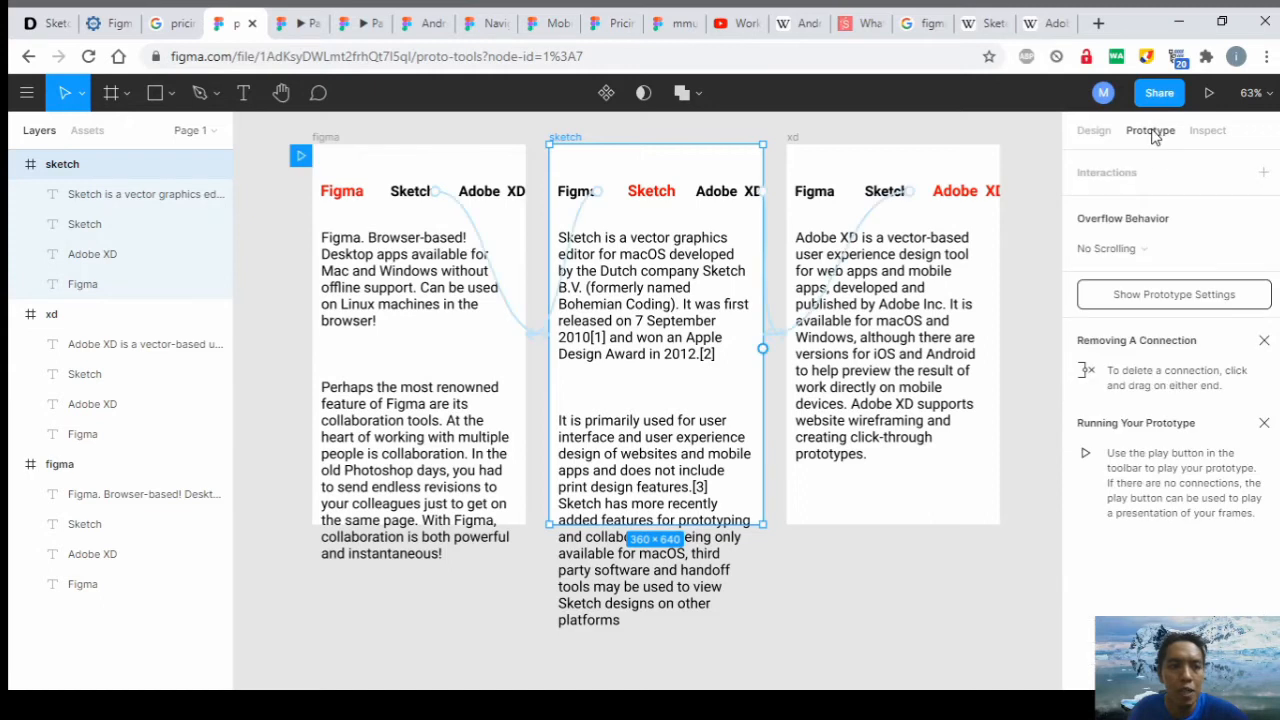
pyautogui.click(1151, 252)
pyautogui.click(1151, 252)
pyautogui.click(1151, 252)
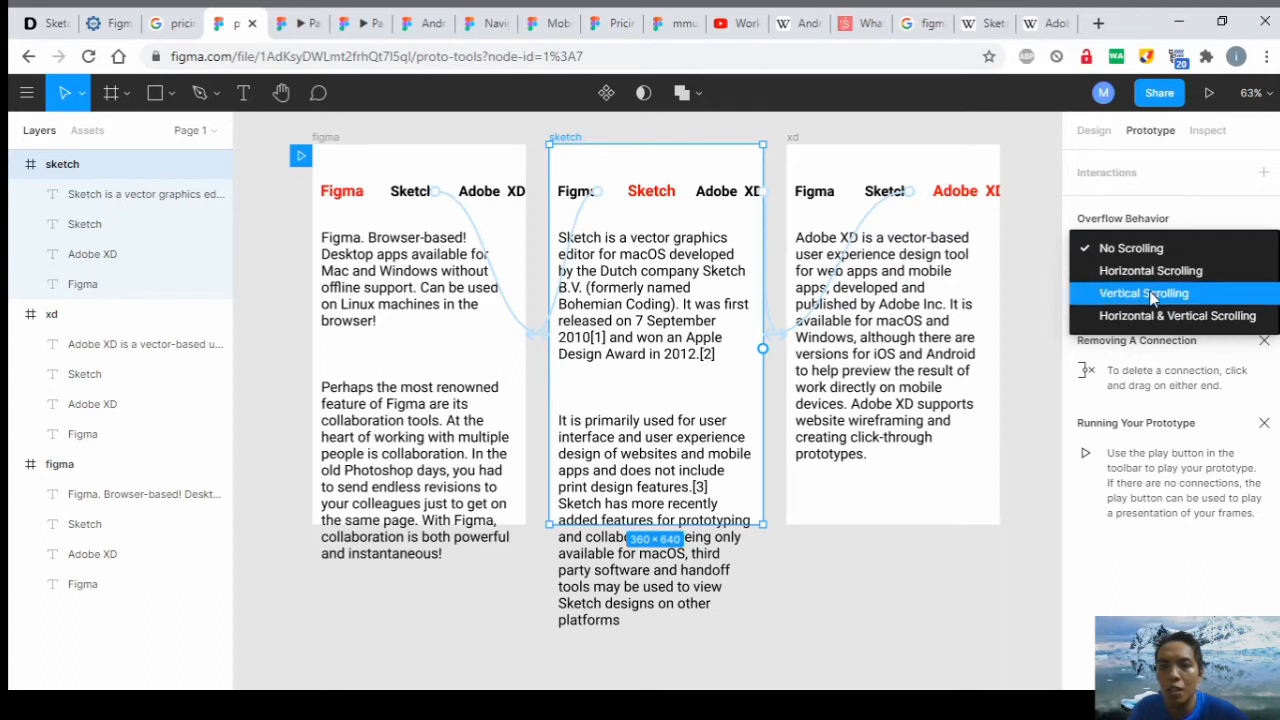
pyautogui.click(1152, 295)
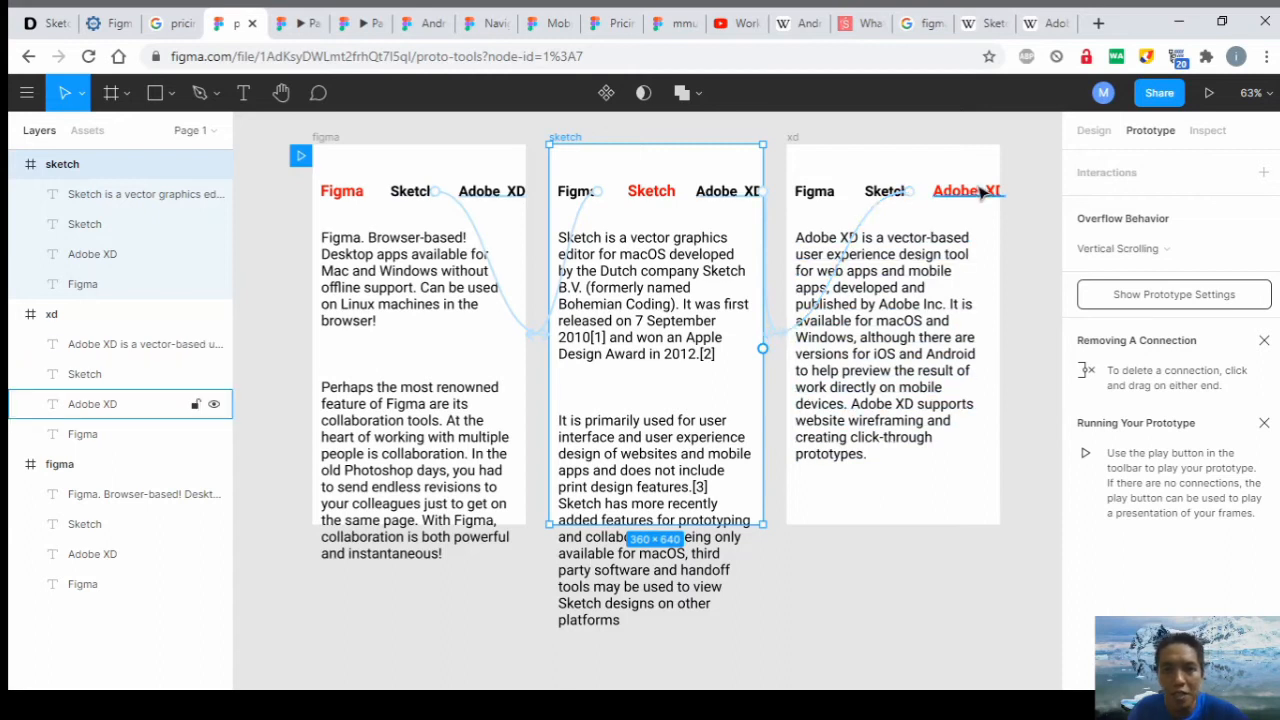
pyautogui.press('Escape')
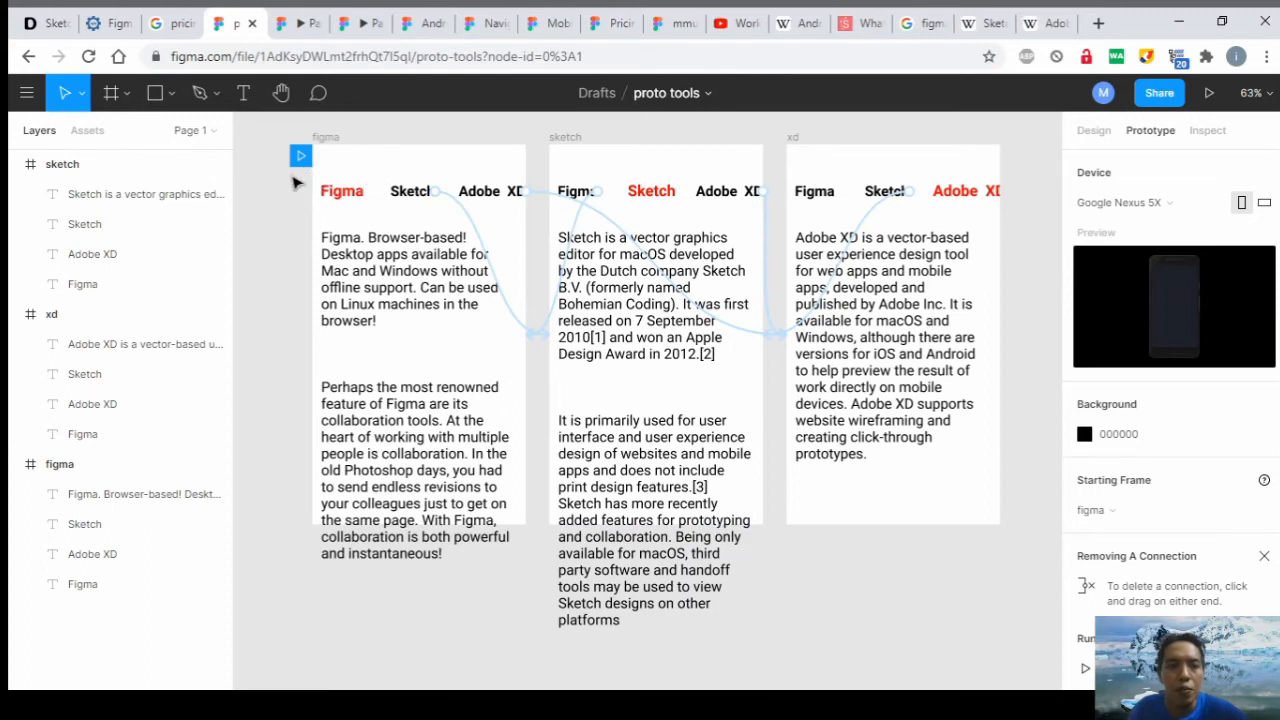
# Fix the position of the figma frame's Figma, Sketch and Adobe XD labels when scrolling.
pyautogui.moveTo(294, 174); pyautogui.dragTo(541, 226)
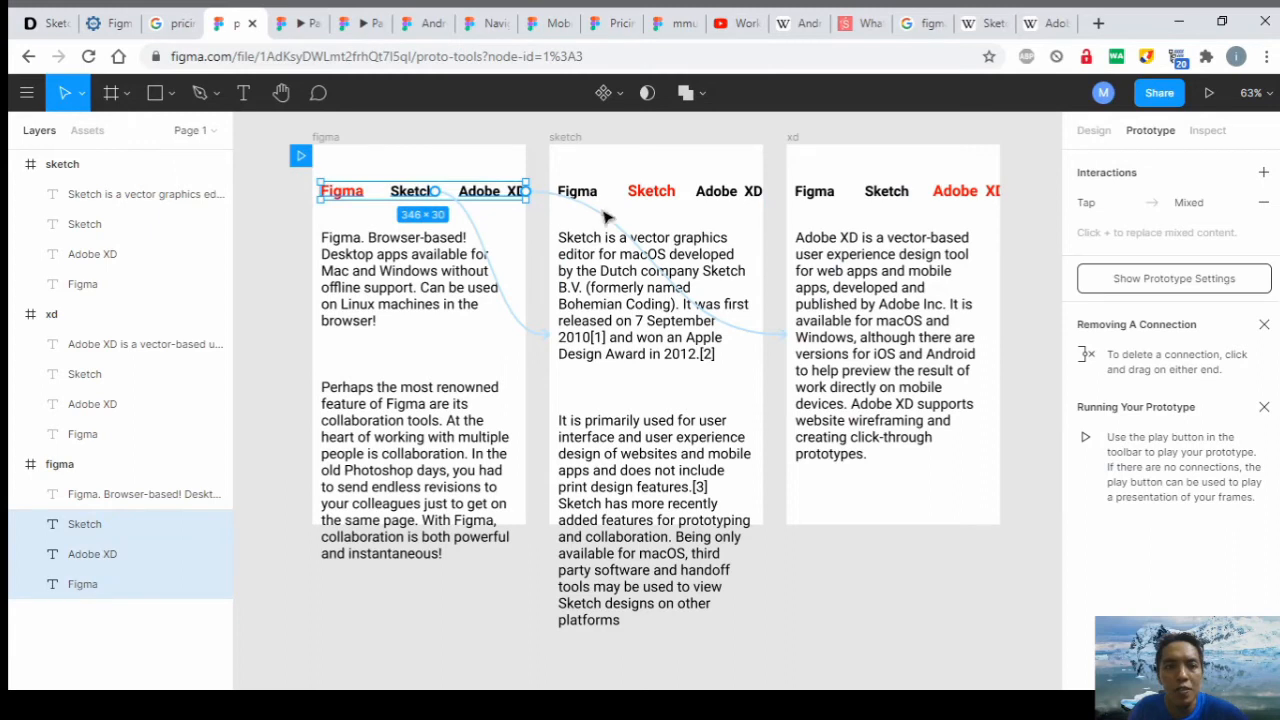
pyautogui.click(1094, 131)
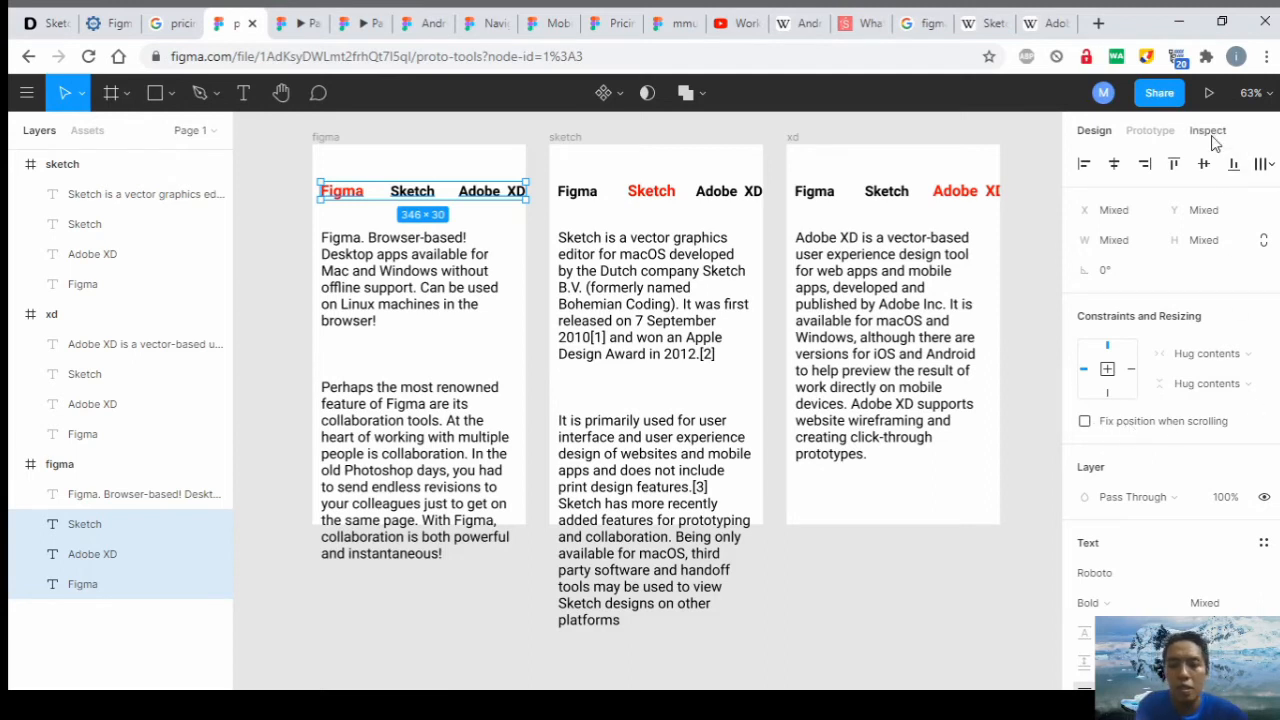
pyautogui.click(1085, 422)
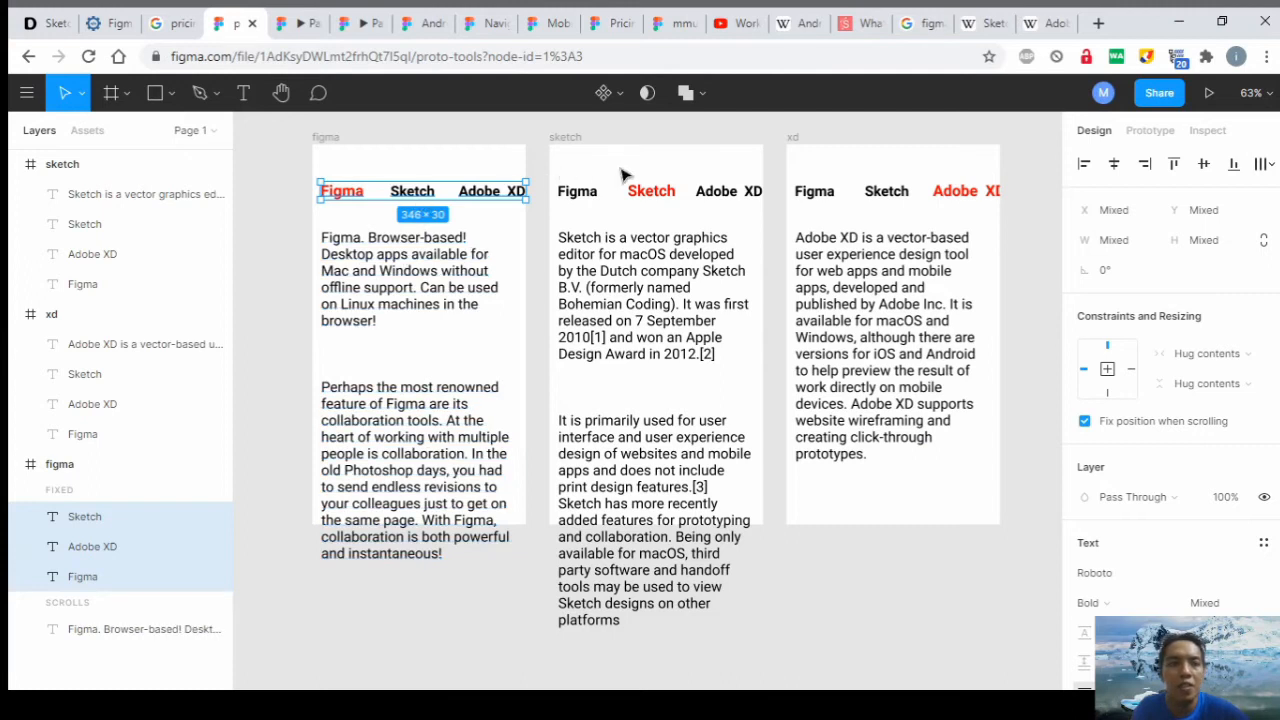
# Fix the position of the three navigation labels when scrolling in both the sketch frame and the xd frame.
pyautogui.click(580, 175)
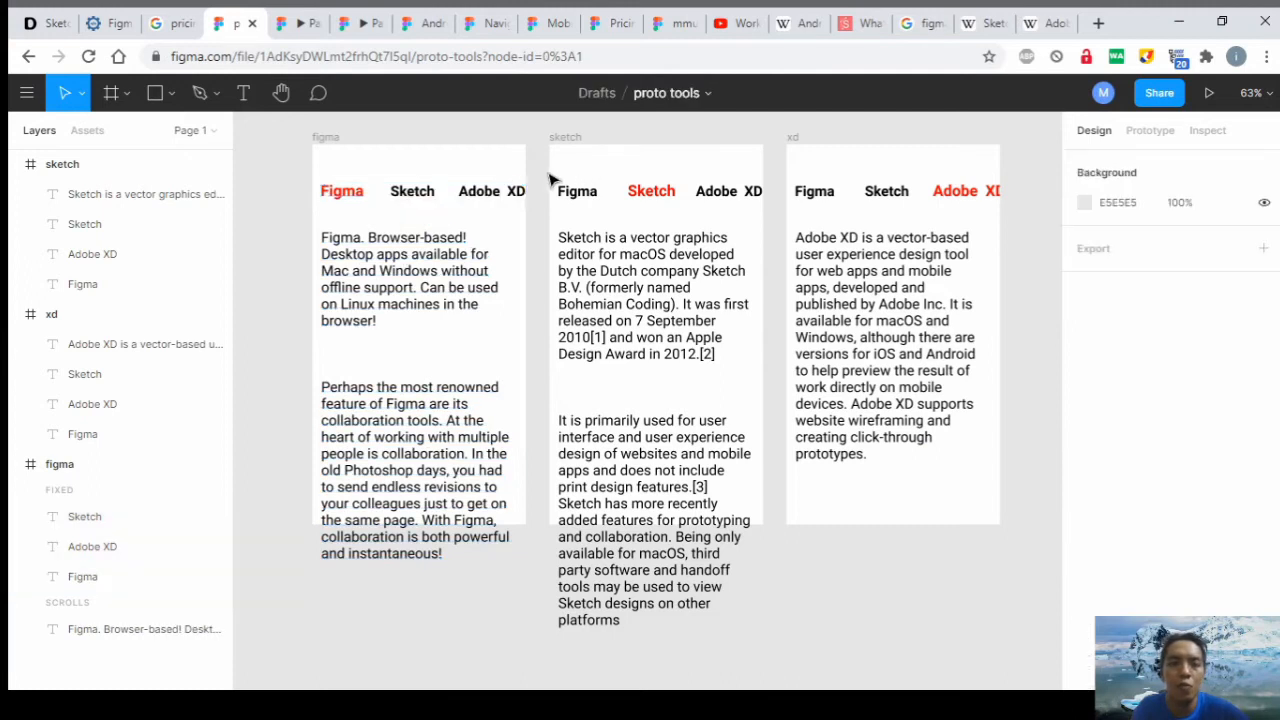
pyautogui.moveTo(552, 172); pyautogui.dragTo(740, 224)
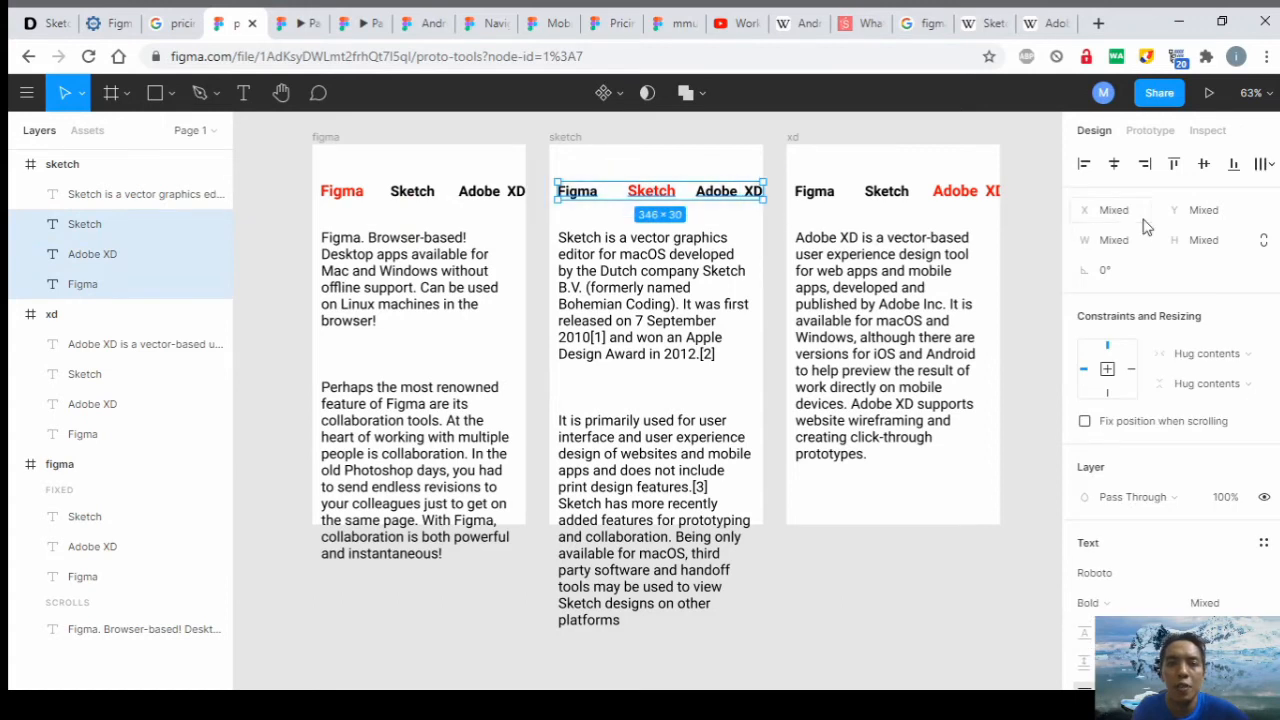
pyautogui.click(1084, 421)
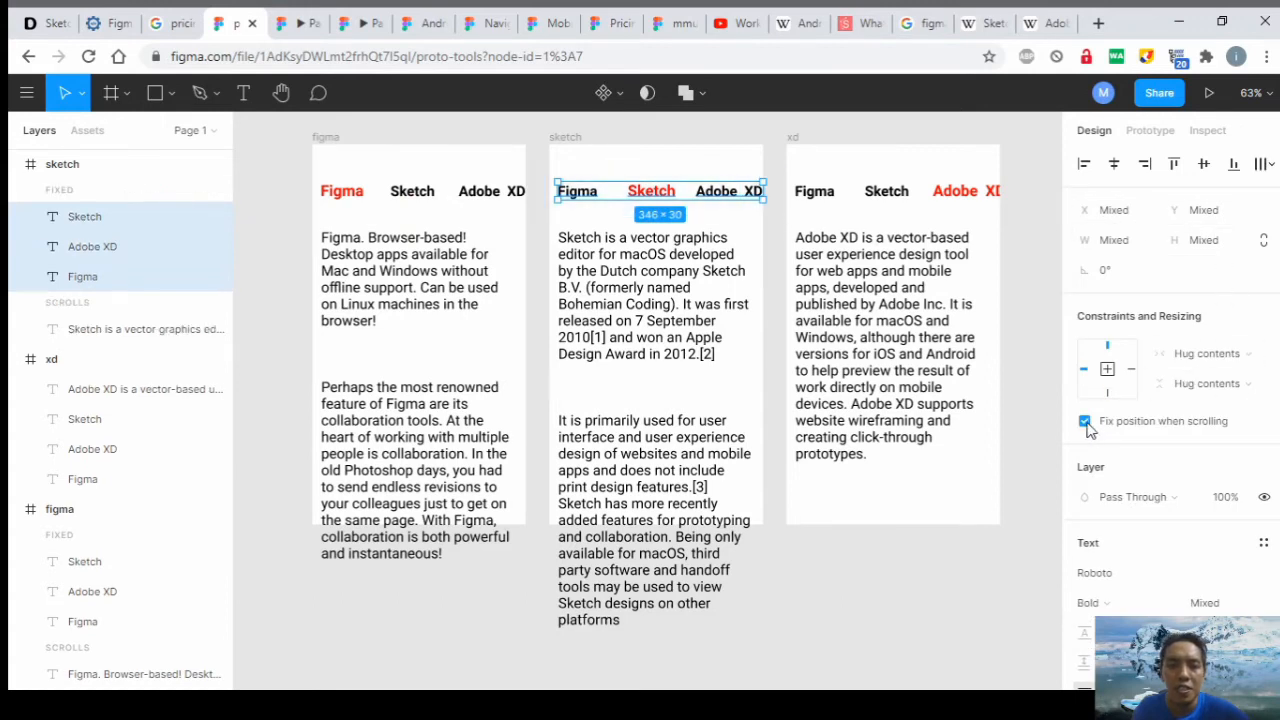
pyautogui.moveTo(785, 177); pyautogui.dragTo(1040, 225)
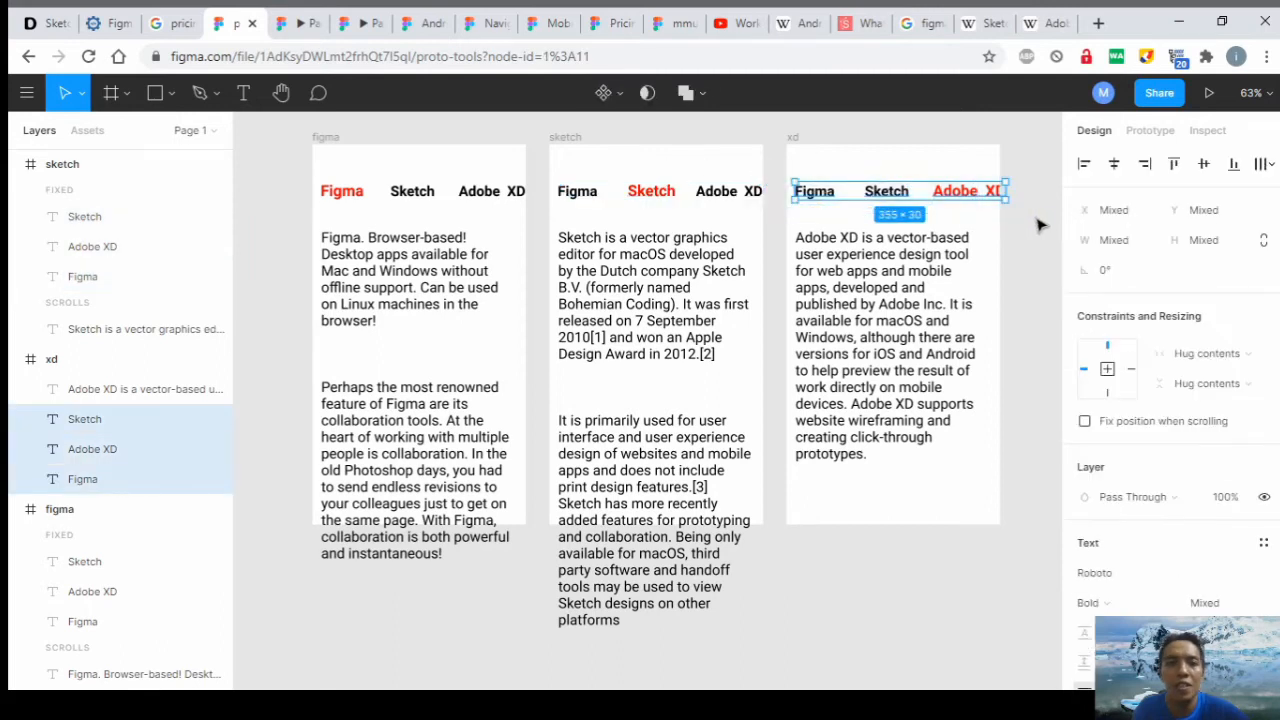
pyautogui.click(1085, 422)
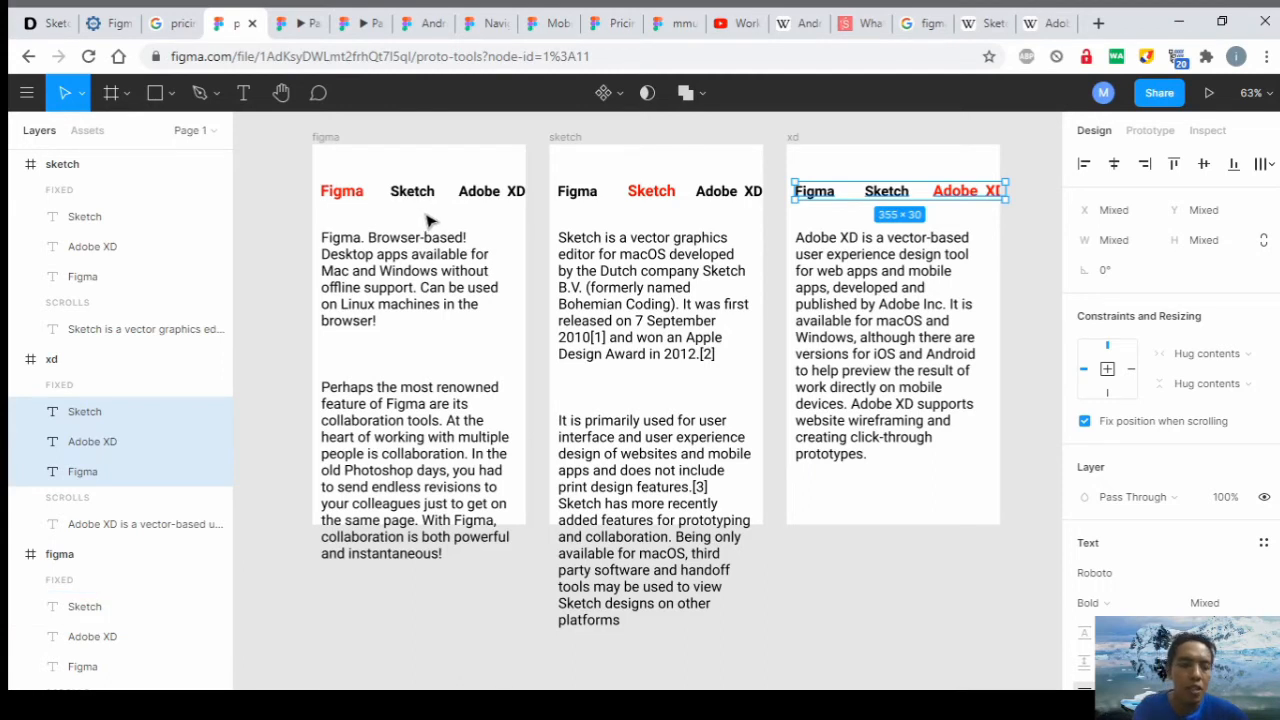
# Present the updated prototype and switch repeatedly between the figma, sketch and xd frames with their labels, ending on figma.
pyautogui.click(1208, 96)
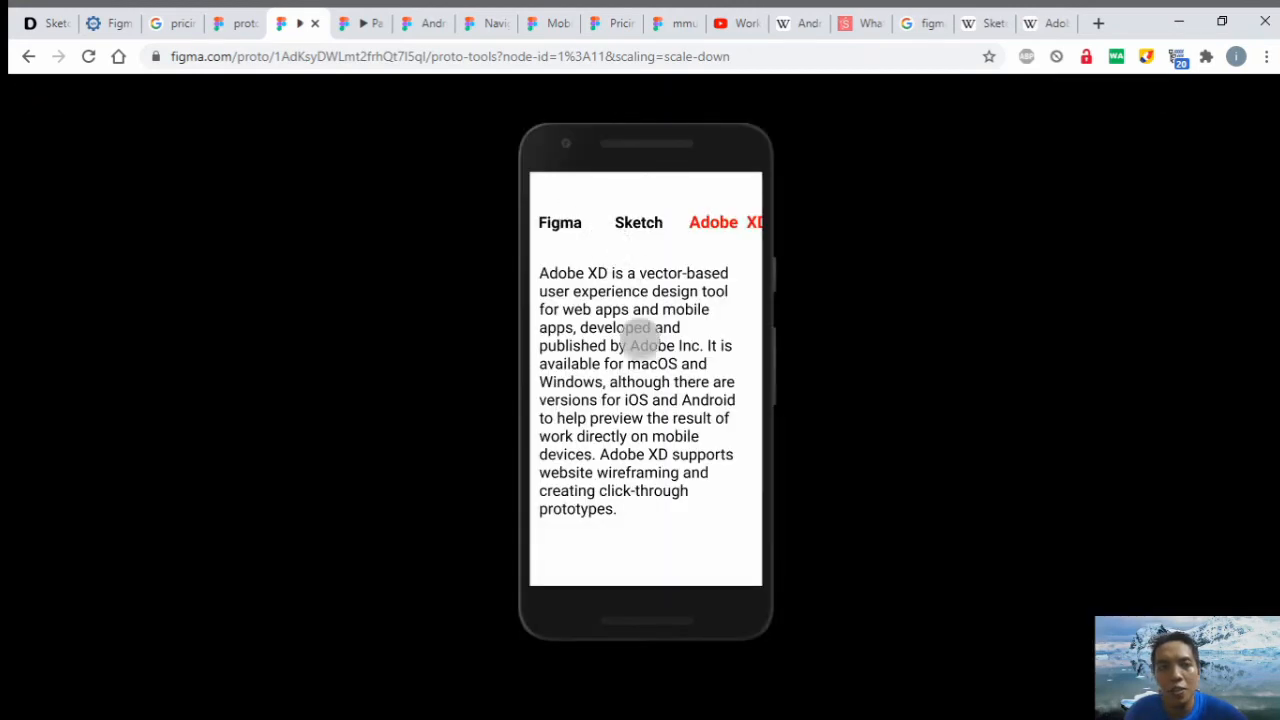
pyautogui.click(560, 224)
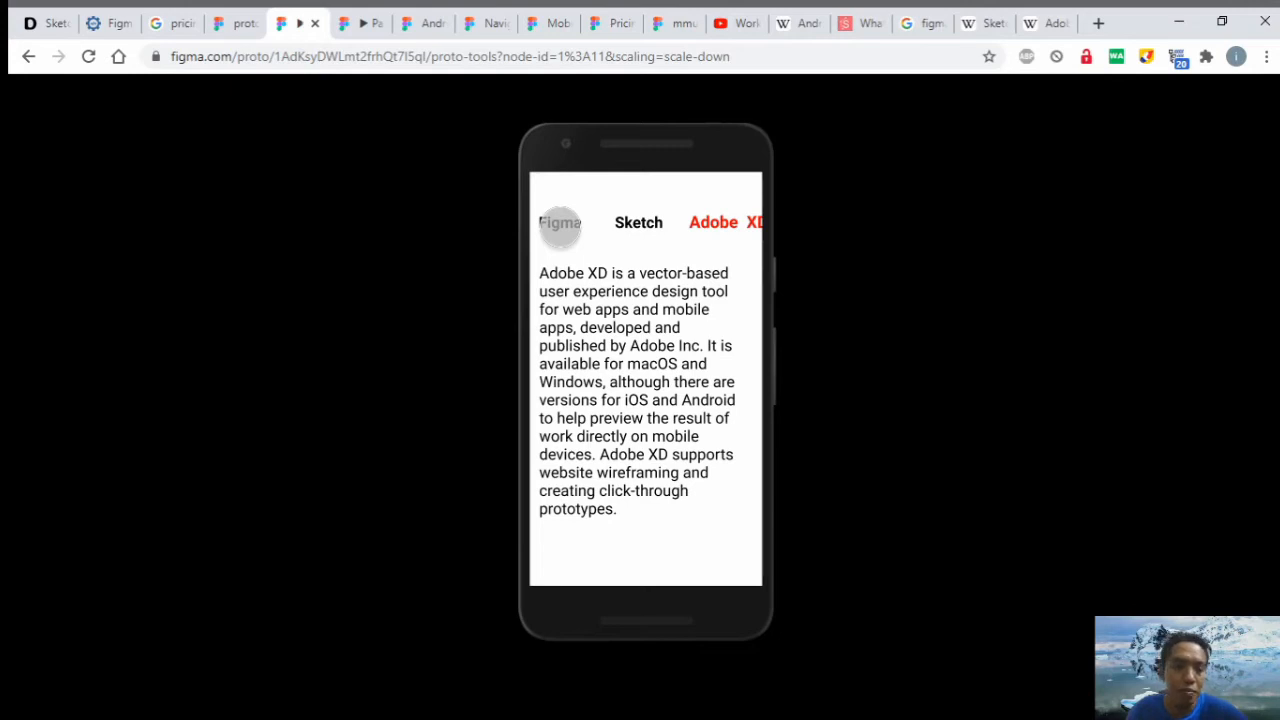
pyautogui.click(560, 226)
pyautogui.click(603, 233)
pyautogui.click(600, 232)
pyautogui.click(638, 226)
pyautogui.click(714, 222)
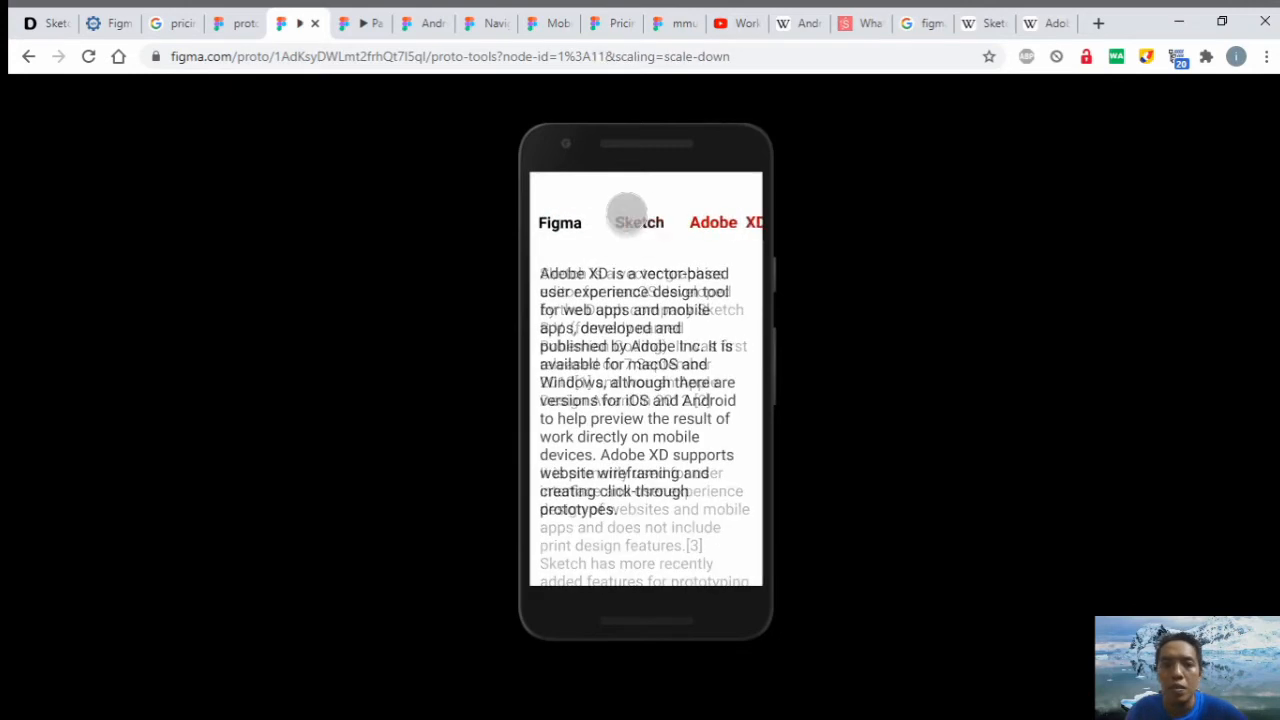
pyautogui.click(570, 224)
pyautogui.click(569, 225)
pyautogui.click(562, 224)
pyautogui.click(562, 222)
pyautogui.click(638, 222)
pyautogui.click(707, 222)
pyautogui.click(640, 222)
pyautogui.click(578, 222)
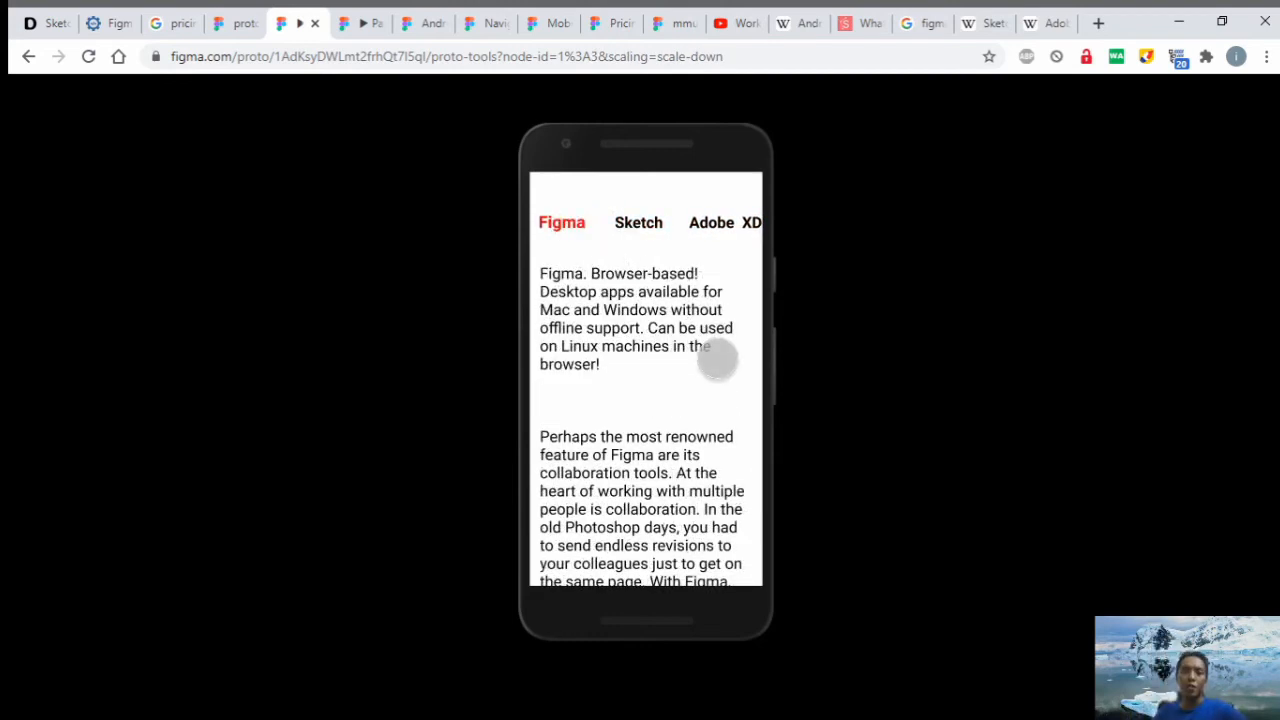
# Scroll the figma frame's text down and up in the preview to check the fixed navigation labels.
pyautogui.scroll(-1, 688, 353)
pyautogui.scroll(1, 688, 353)
pyautogui.scroll(-1, 686, 350)
pyautogui.scroll(1, 686, 351)
pyautogui.scroll(-1, 686, 352)
pyautogui.scroll(1, 686, 353)
pyautogui.scroll(-1, 686, 353)
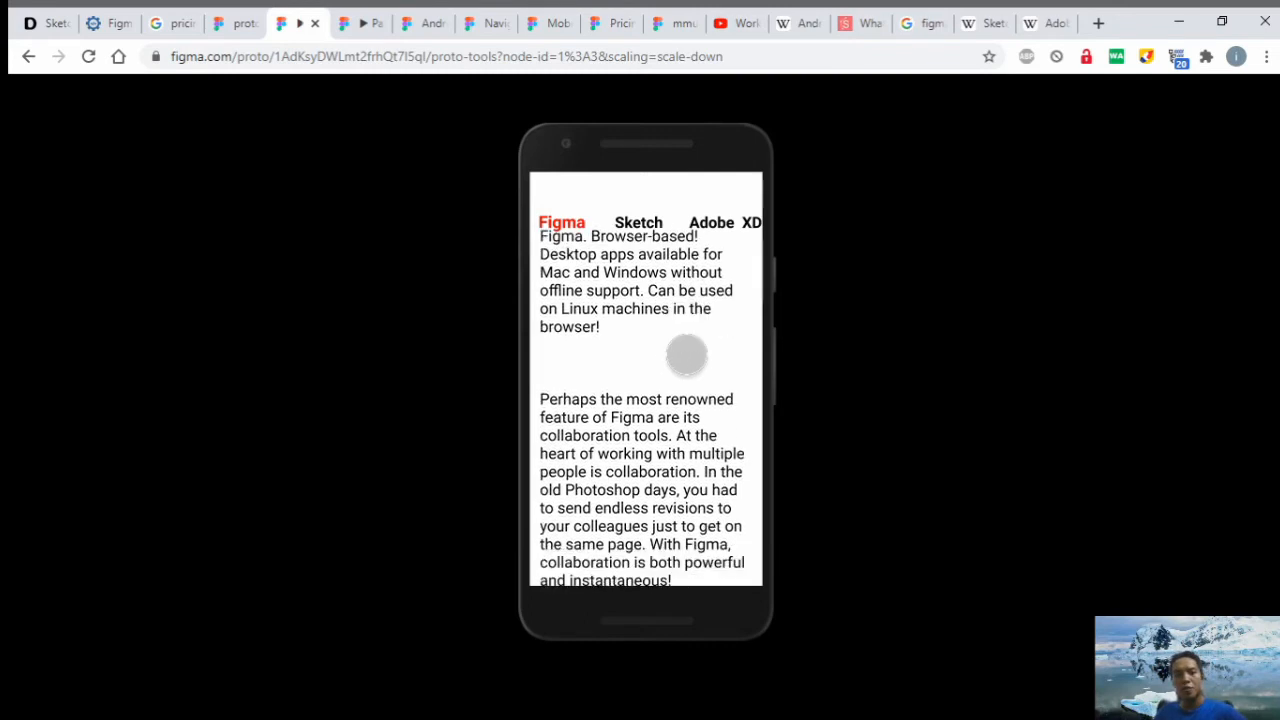
# Switch between the sketch, xd and figma frames in the preview and scroll the sketch frame's text down and up.
pyautogui.scroll(1, 686, 352)
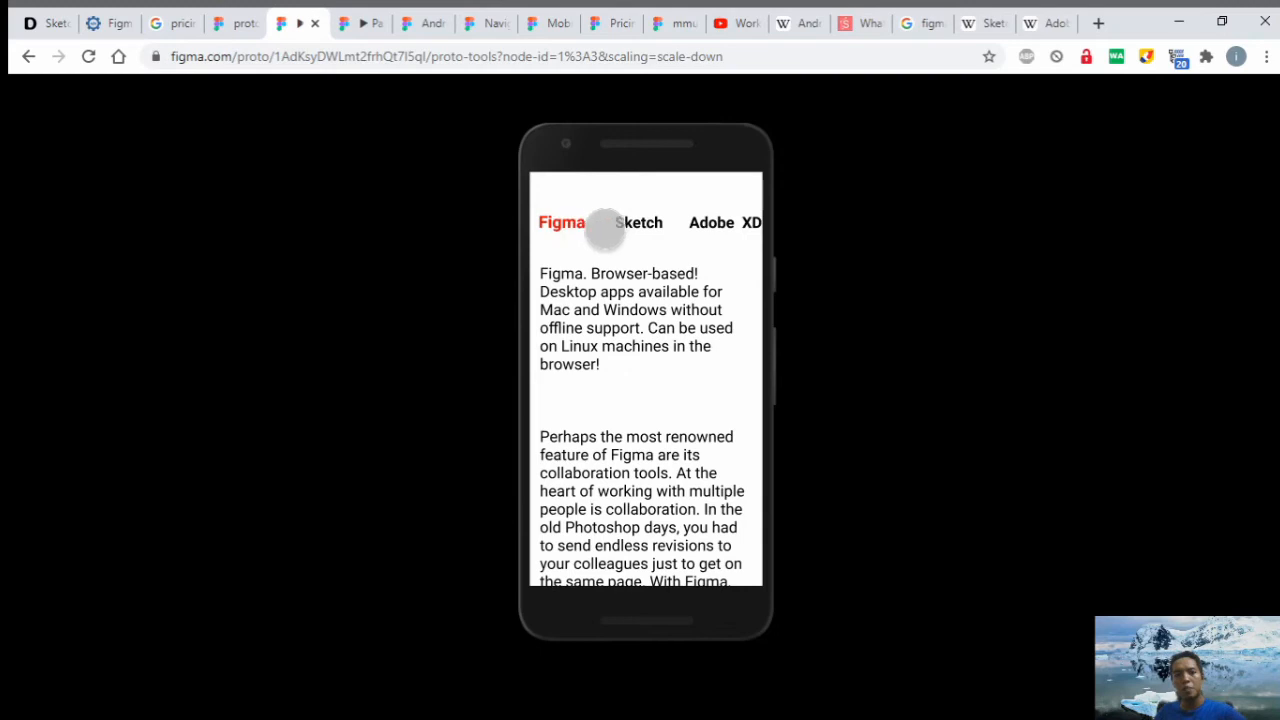
pyautogui.click(640, 222)
pyautogui.click(711, 222)
pyautogui.click(576, 220)
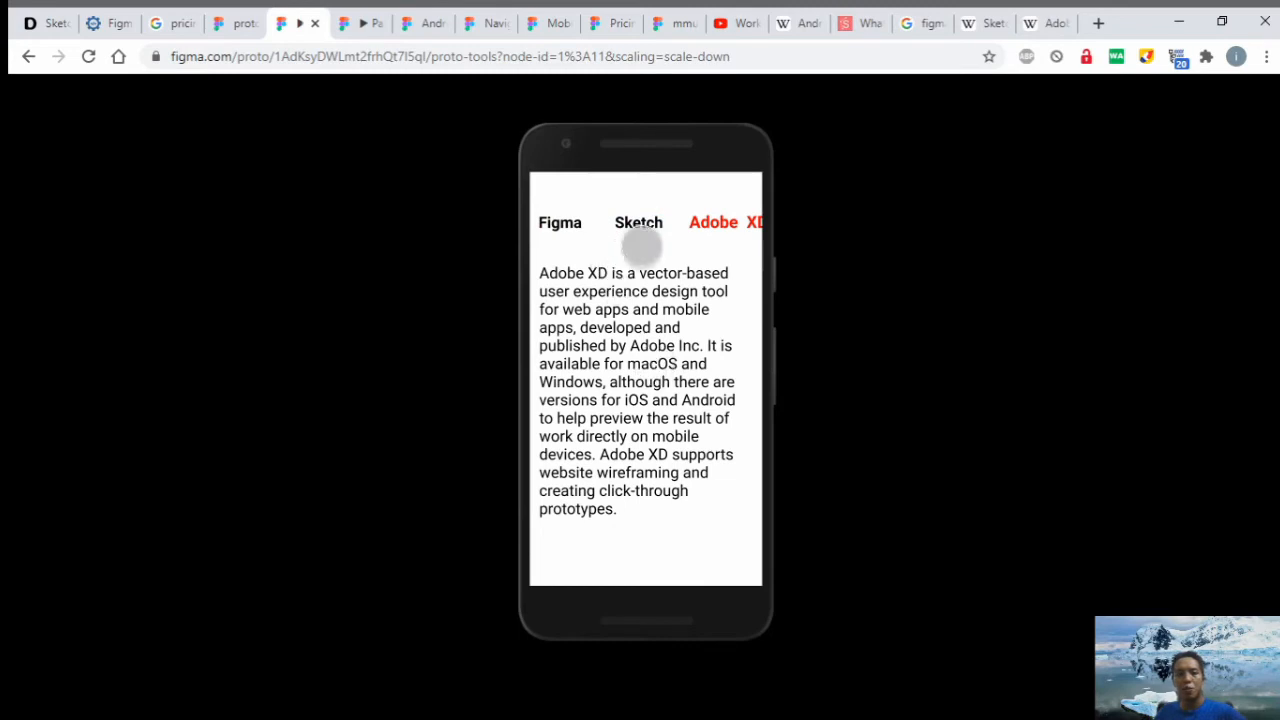
pyautogui.click(643, 226)
pyautogui.scroll(-2, 632, 288)
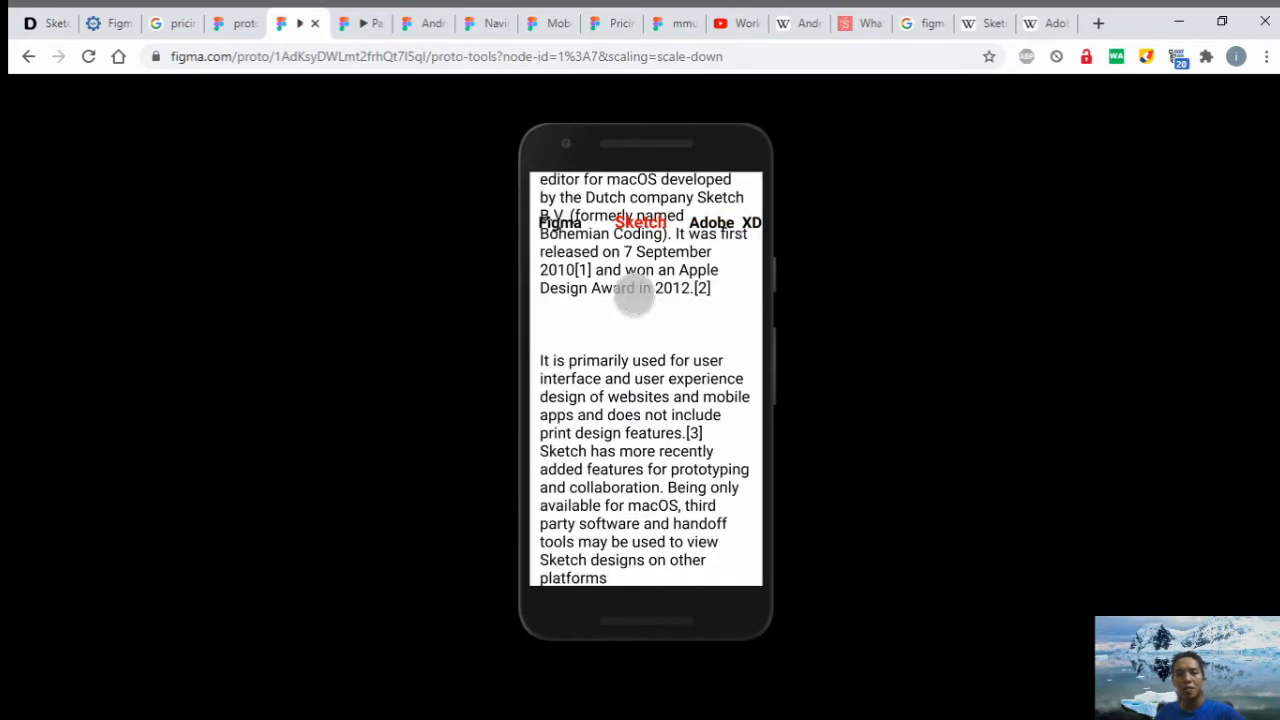
pyautogui.scroll(2, 623, 286)
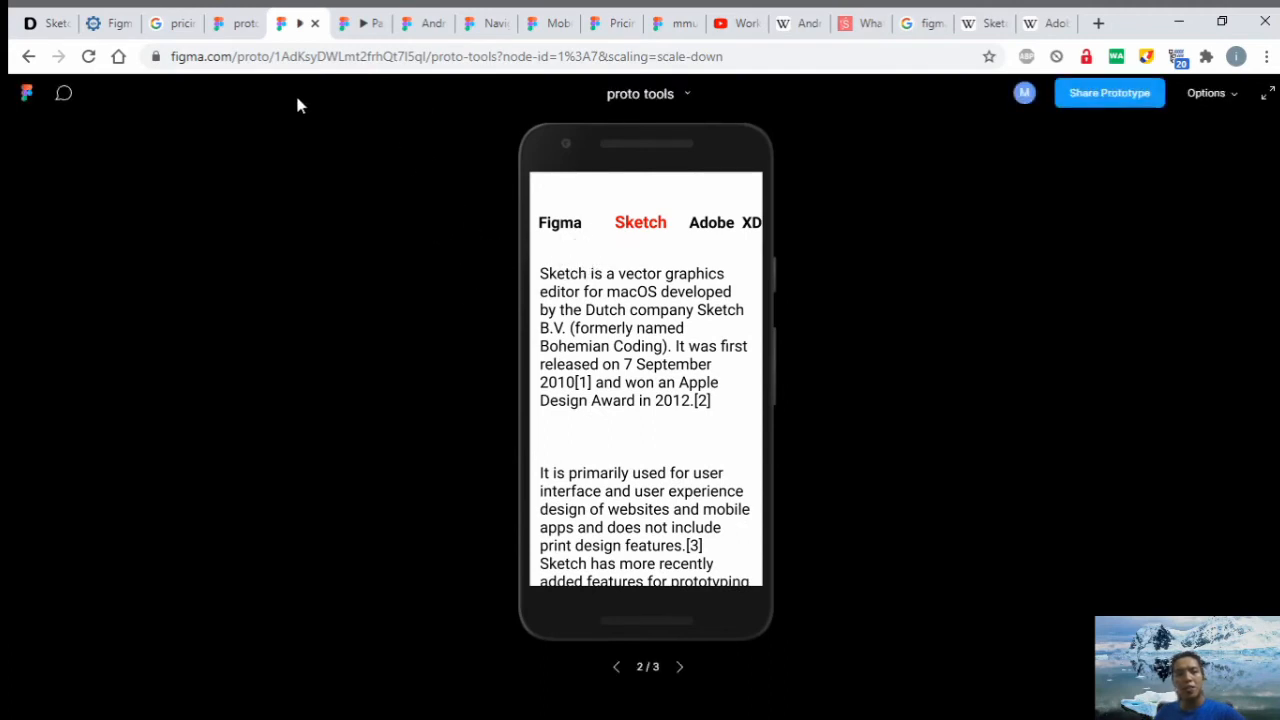
# Draw a 360 × 118 header rectangle across the top of the figma frame, behind the navigation labels, in the design file.
pyautogui.click(238, 24)
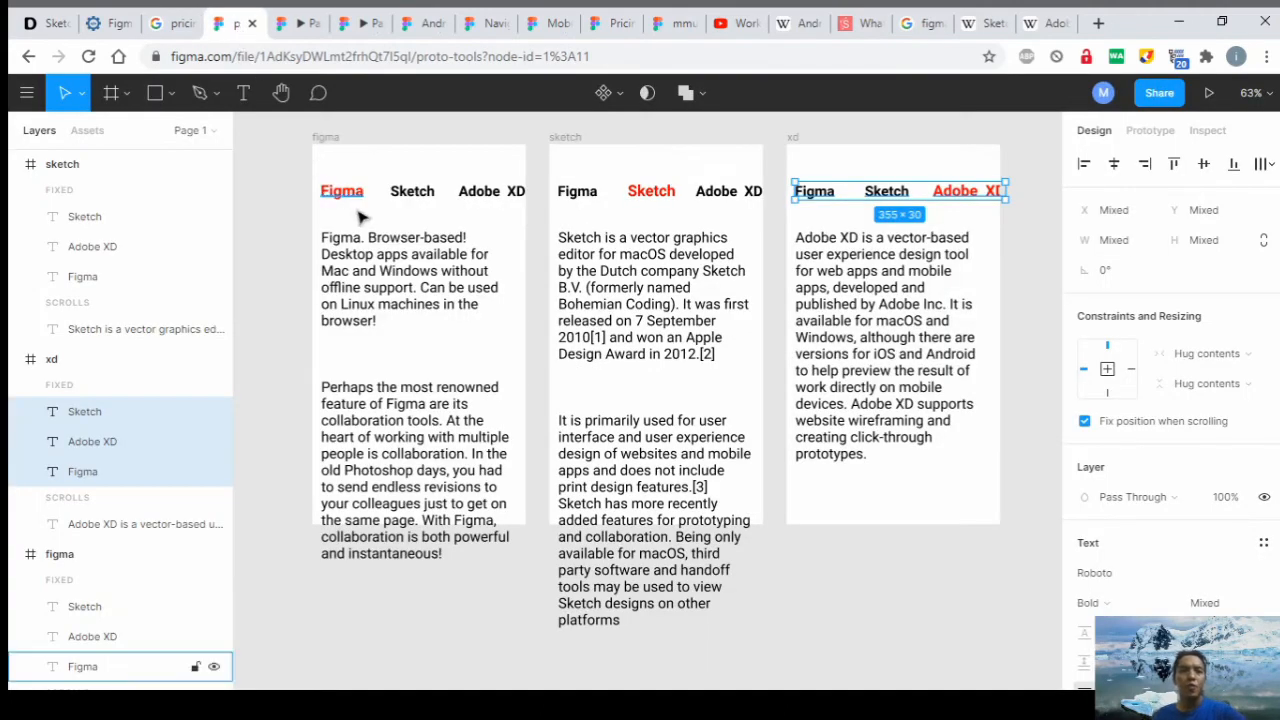
pyautogui.click(300, 203)
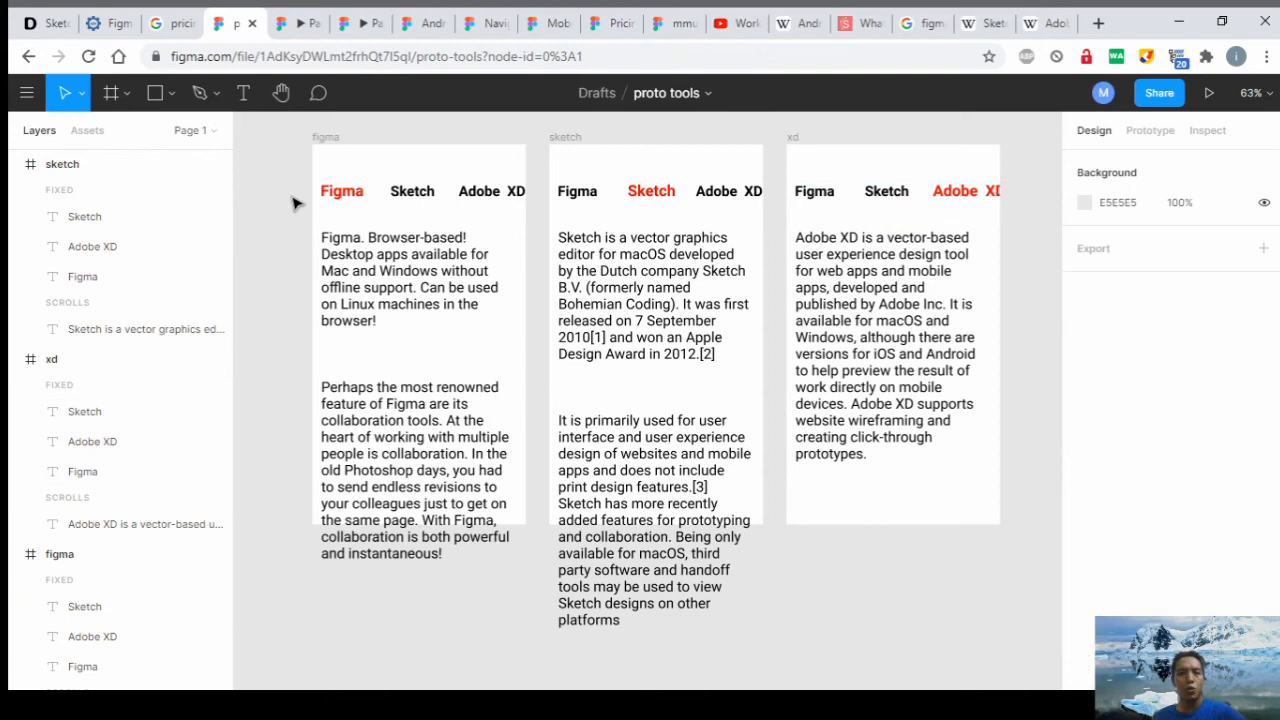
pyautogui.click(155, 93)
pyautogui.moveTo(313, 144)
pyautogui.mouseDown()
pyautogui.moveTo(363, 193)
pyautogui.moveTo(517, 207)
pyautogui.moveTo(532, 222)
pyautogui.mouseUp()
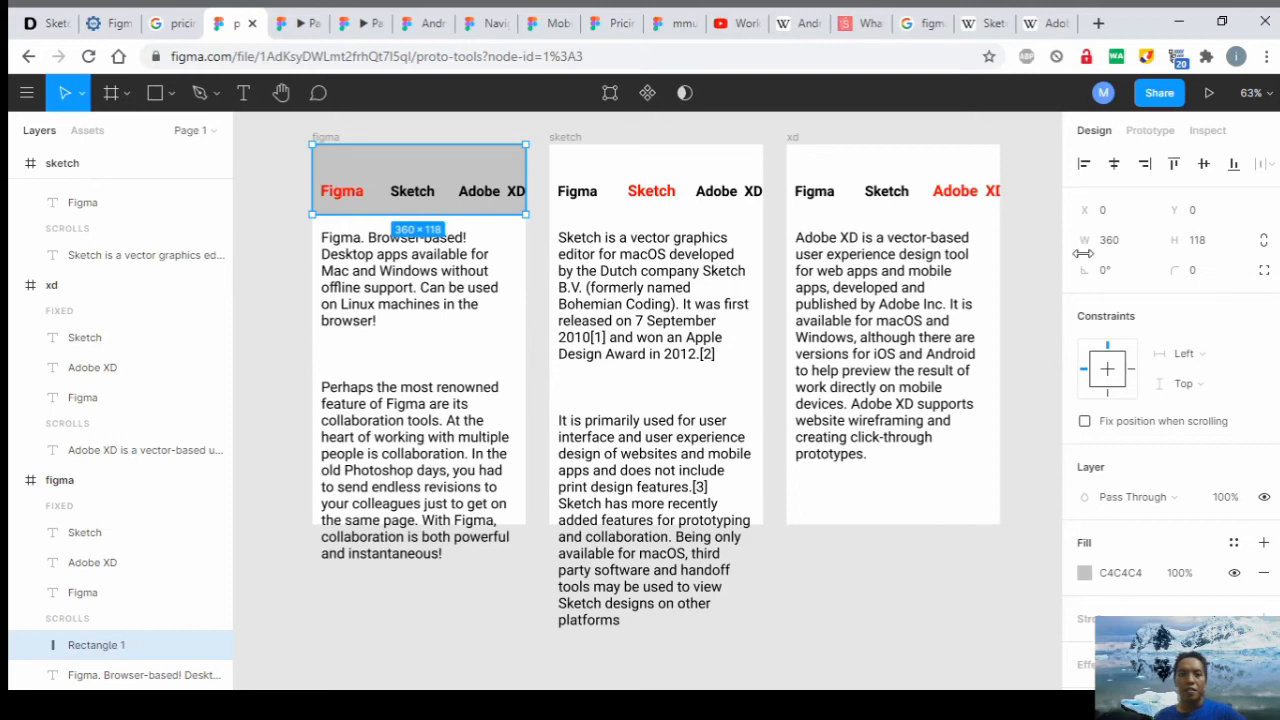
# Present the prototype and scroll the figma frame's text repeatedly to check how the header rectangle behaves.
pyautogui.click(1209, 93)
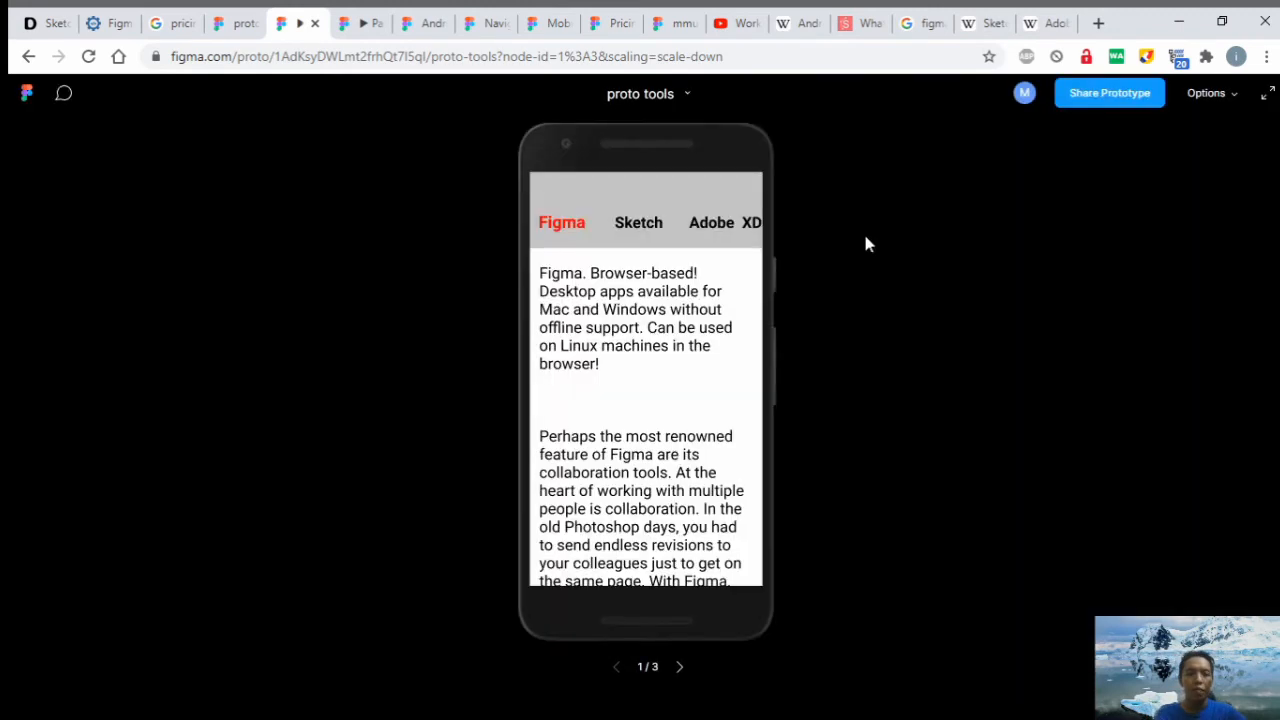
pyautogui.scroll(-1, 614, 299)
pyautogui.scroll(1, 614, 299)
pyautogui.scroll(-1, 614, 299)
pyautogui.scroll(1, 614, 299)
pyautogui.scroll(-1, 614, 299)
pyautogui.scroll(1, 613, 294)
pyautogui.scroll(-1, 612, 290)
pyautogui.scroll(1, 611, 285)
pyautogui.scroll(-1, 611, 275)
pyautogui.scroll(1, 616, 272)
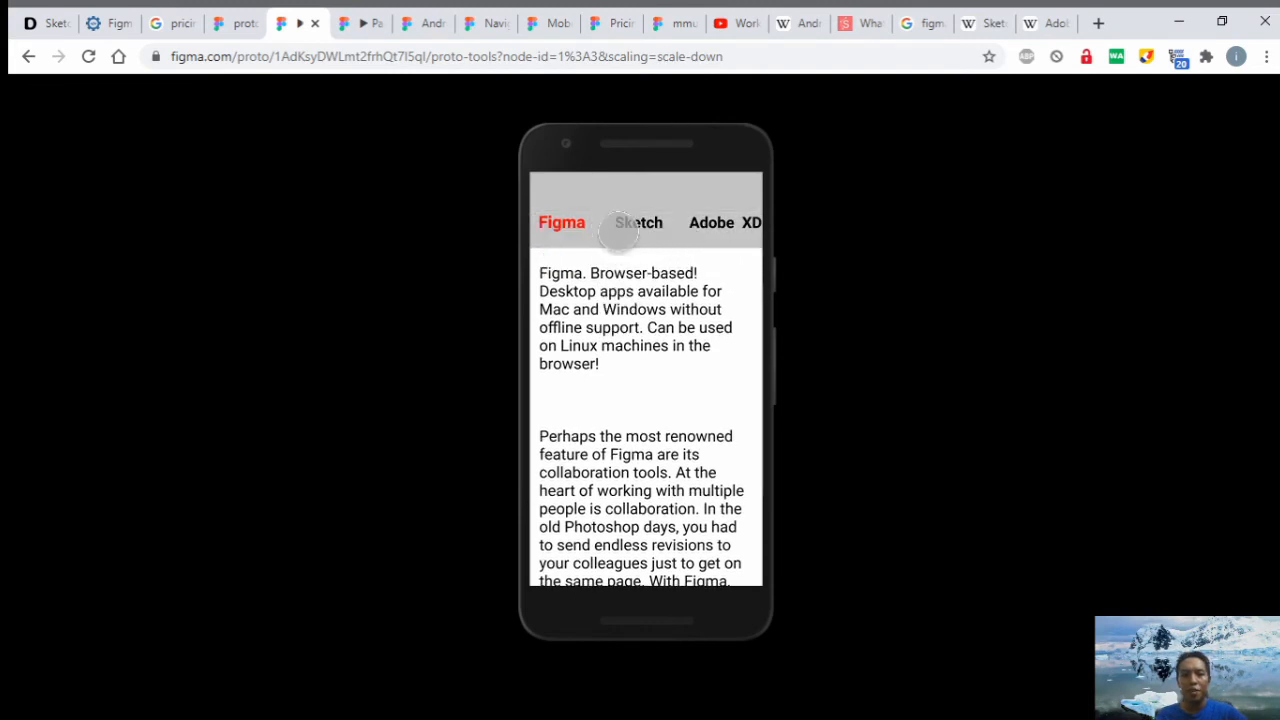
# Fix the position of the figma frame's header rectangle when scrolling.
pyautogui.click(233, 34)
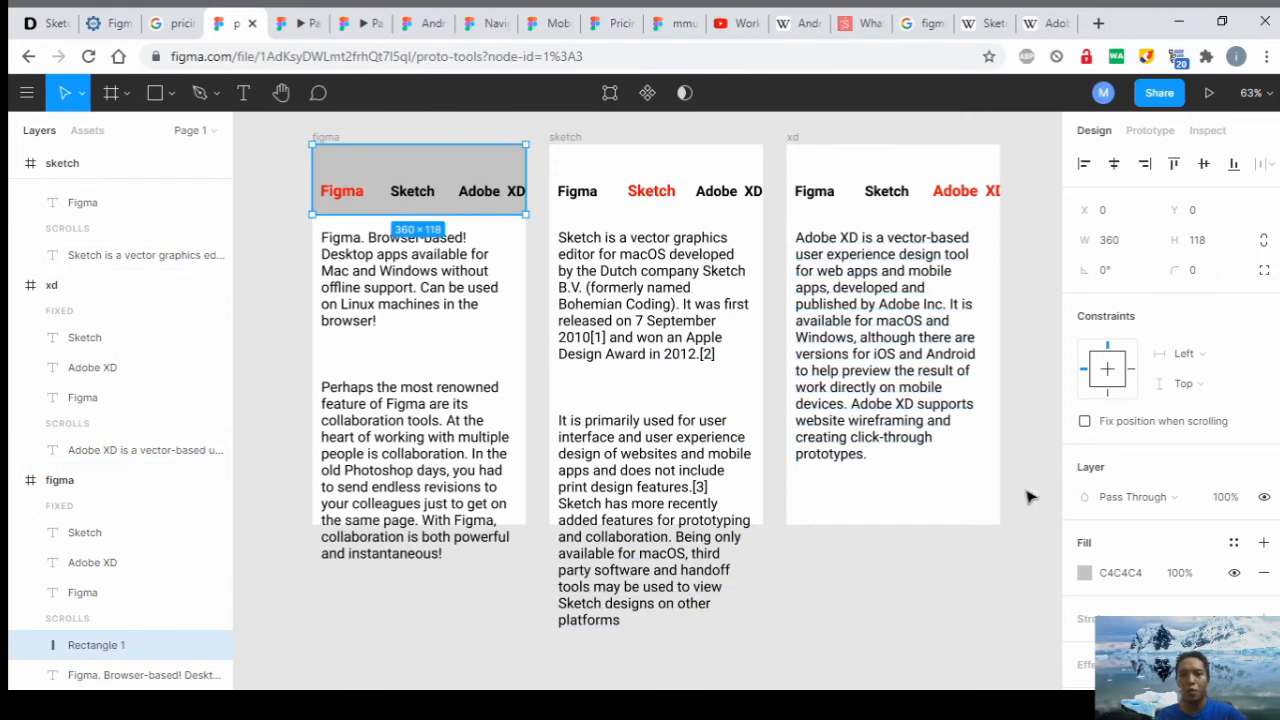
pyautogui.click(1085, 422)
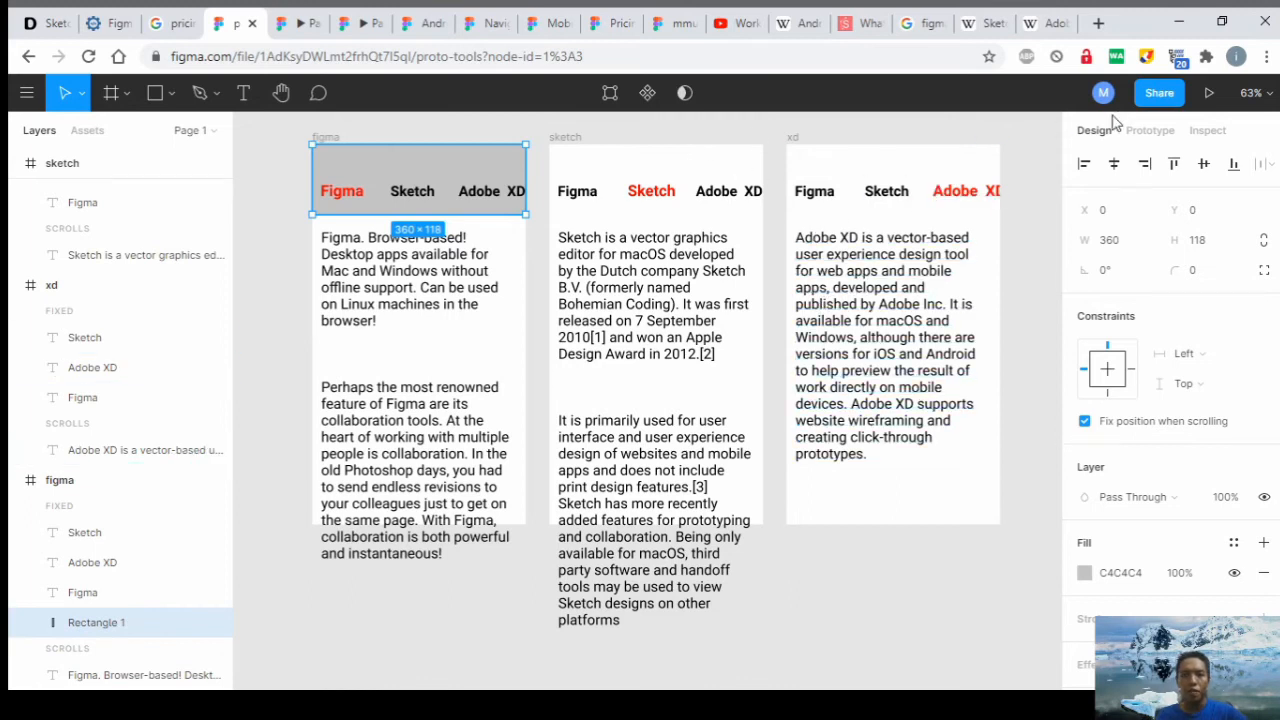
# Present the prototype, test the links between the figma, sketch and xd frames, and scroll the figma text under the header.
pyautogui.click(1209, 92)
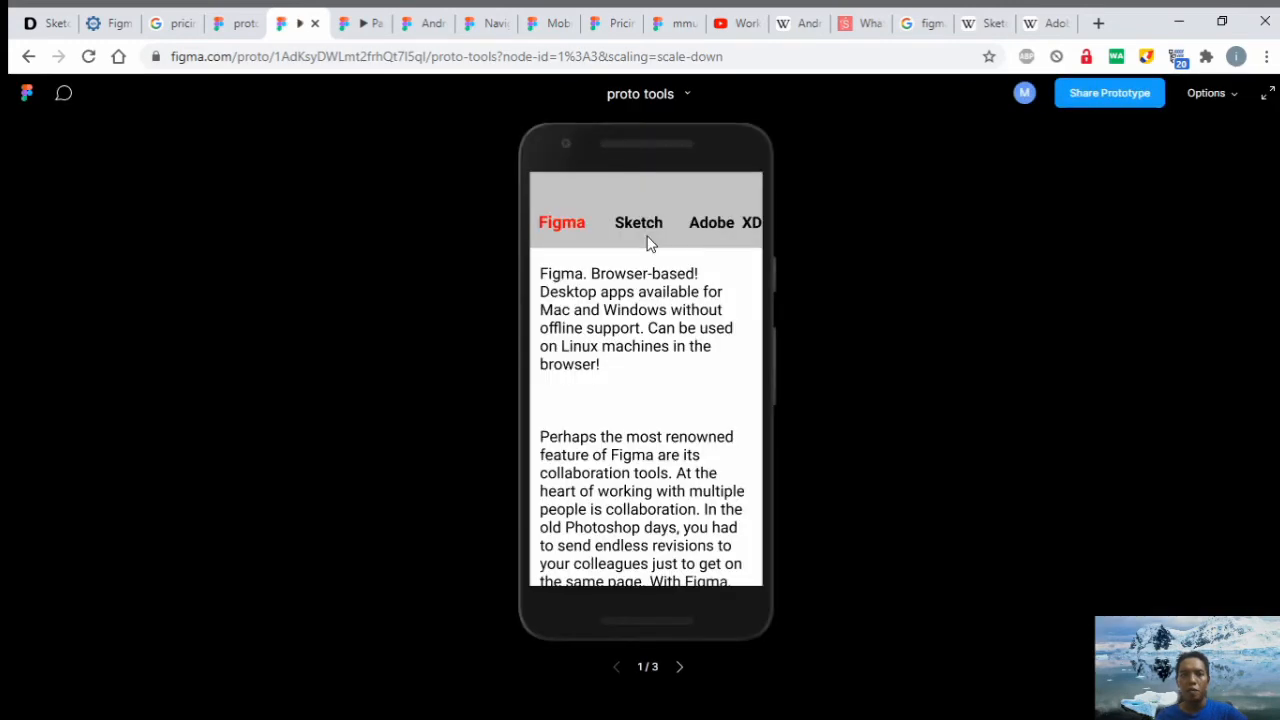
pyautogui.click(645, 222)
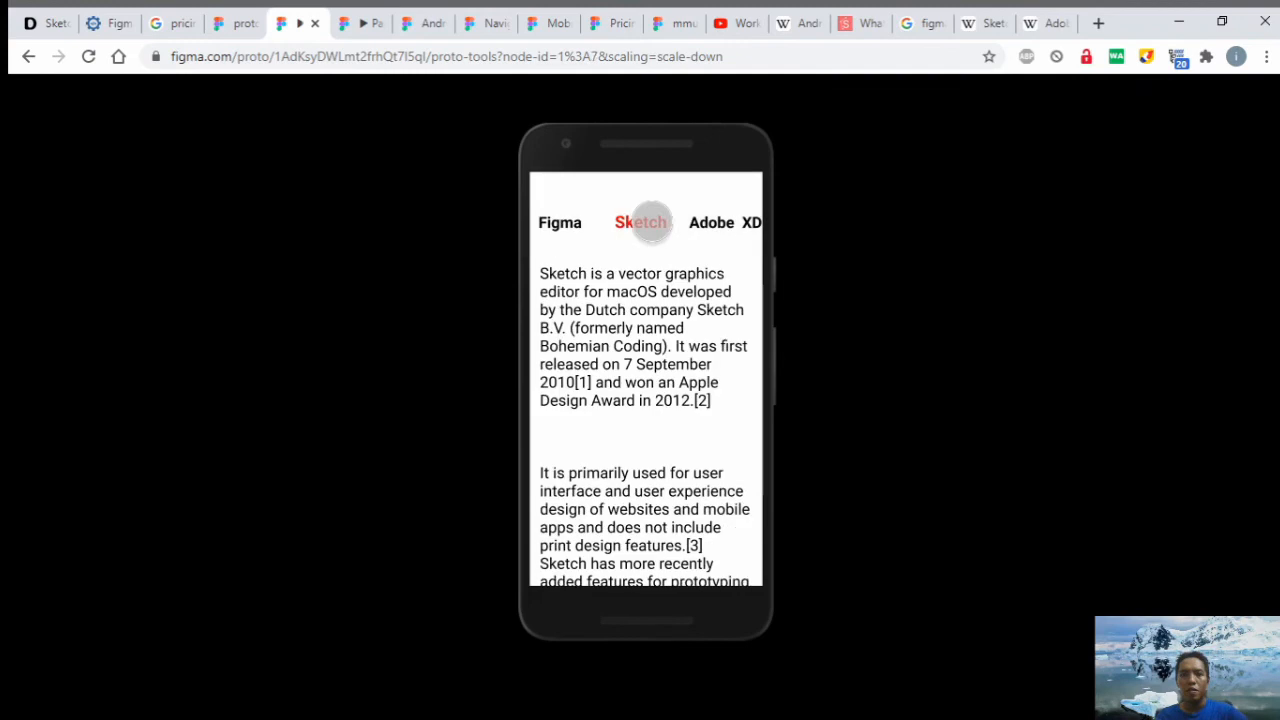
pyautogui.click(712, 222)
pyautogui.click(581, 225)
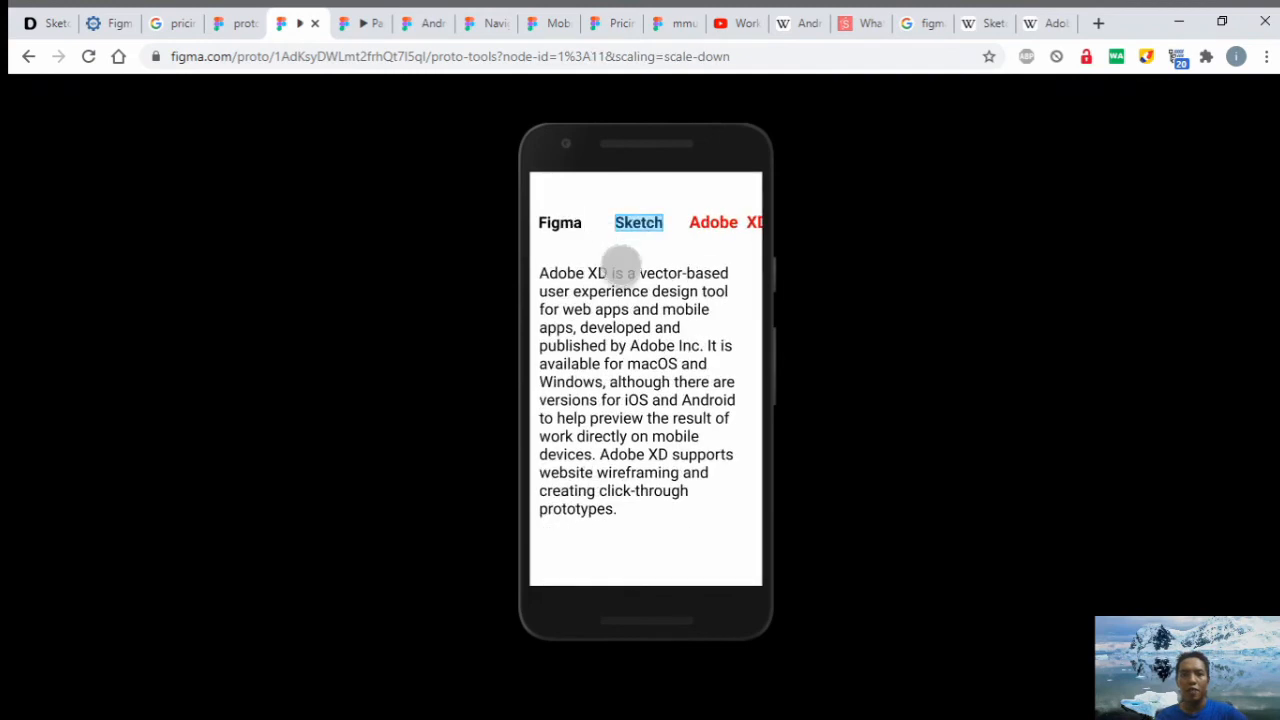
pyautogui.click(560, 226)
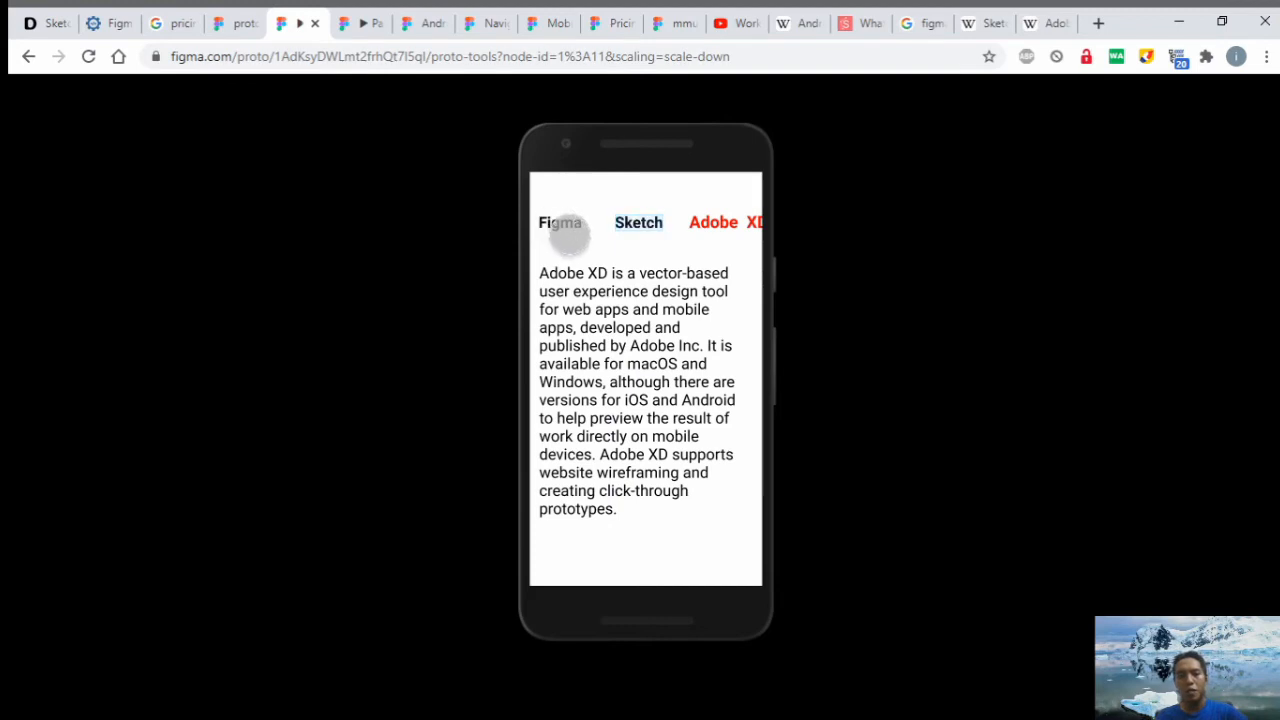
pyautogui.click(561, 225)
pyautogui.click(560, 224)
pyautogui.click(652, 224)
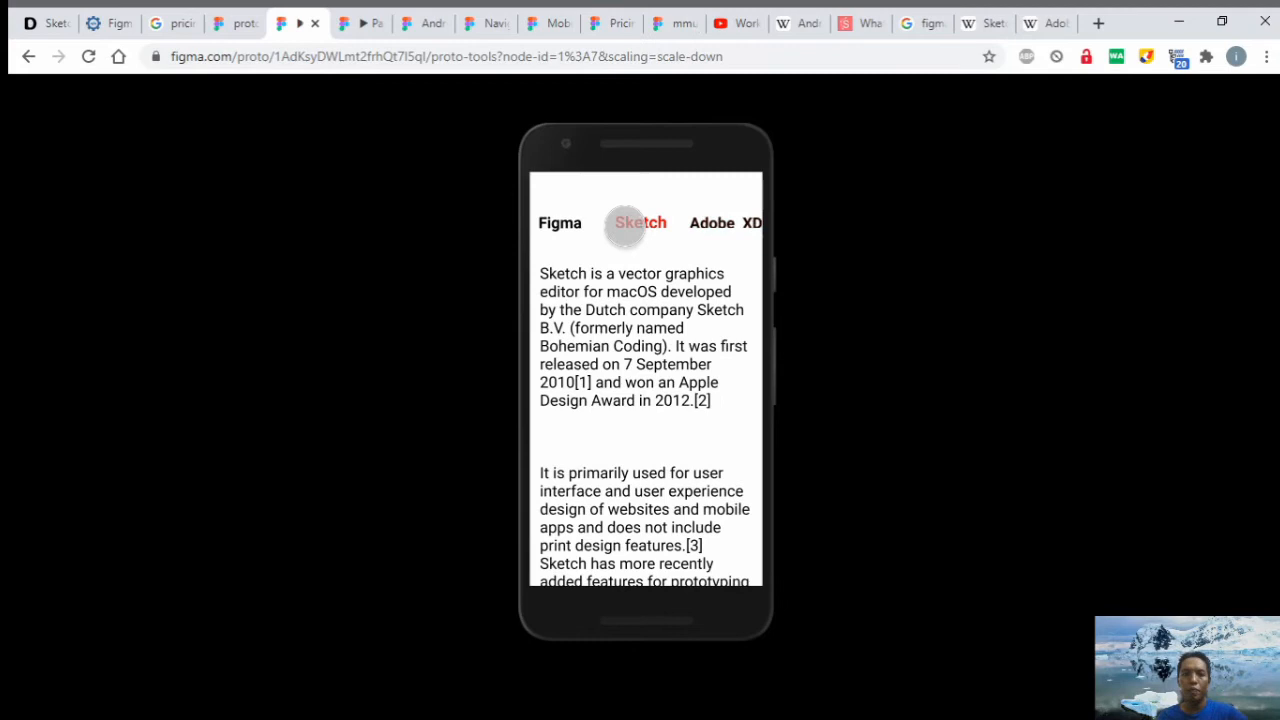
pyautogui.click(563, 224)
pyautogui.click(563, 224)
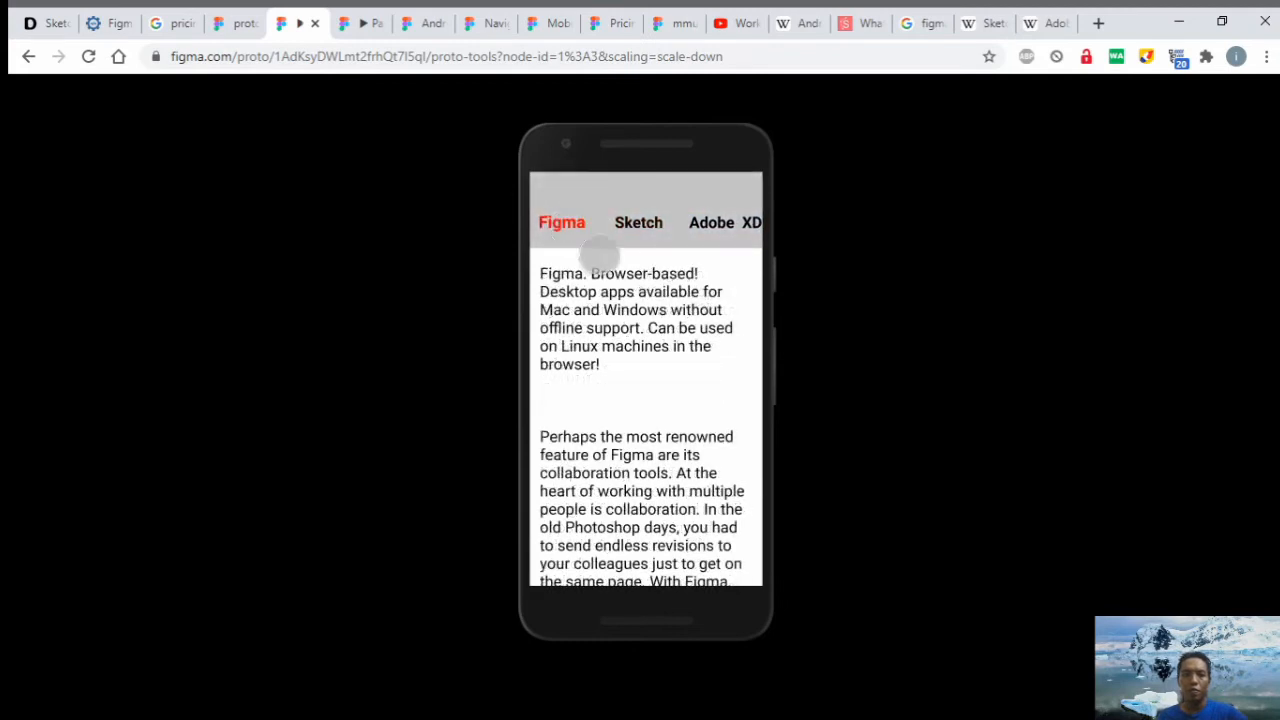
pyautogui.scroll(-2, 668, 300)
pyautogui.scroll(1, 668, 300)
# Copy the figma frame's header rectangle into the xd frame and place it beneath the three fixed label layers.
pyautogui.click(240, 30)
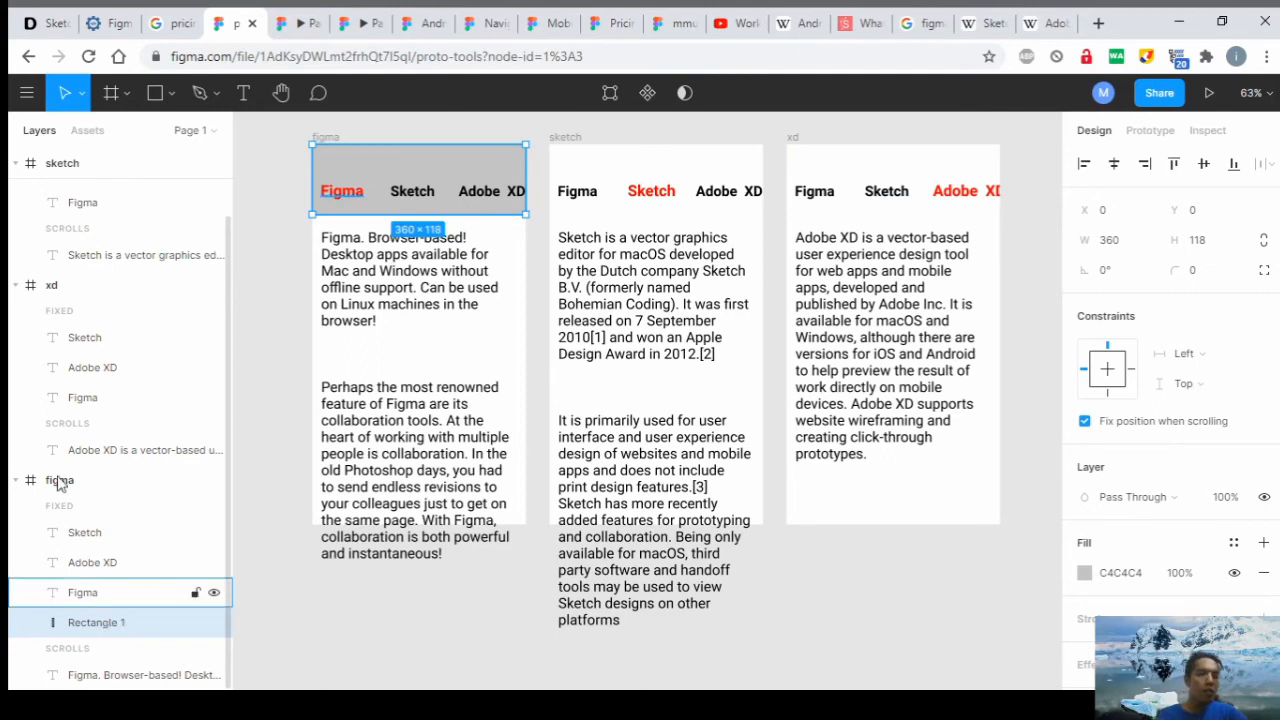
pyautogui.click(52, 289)
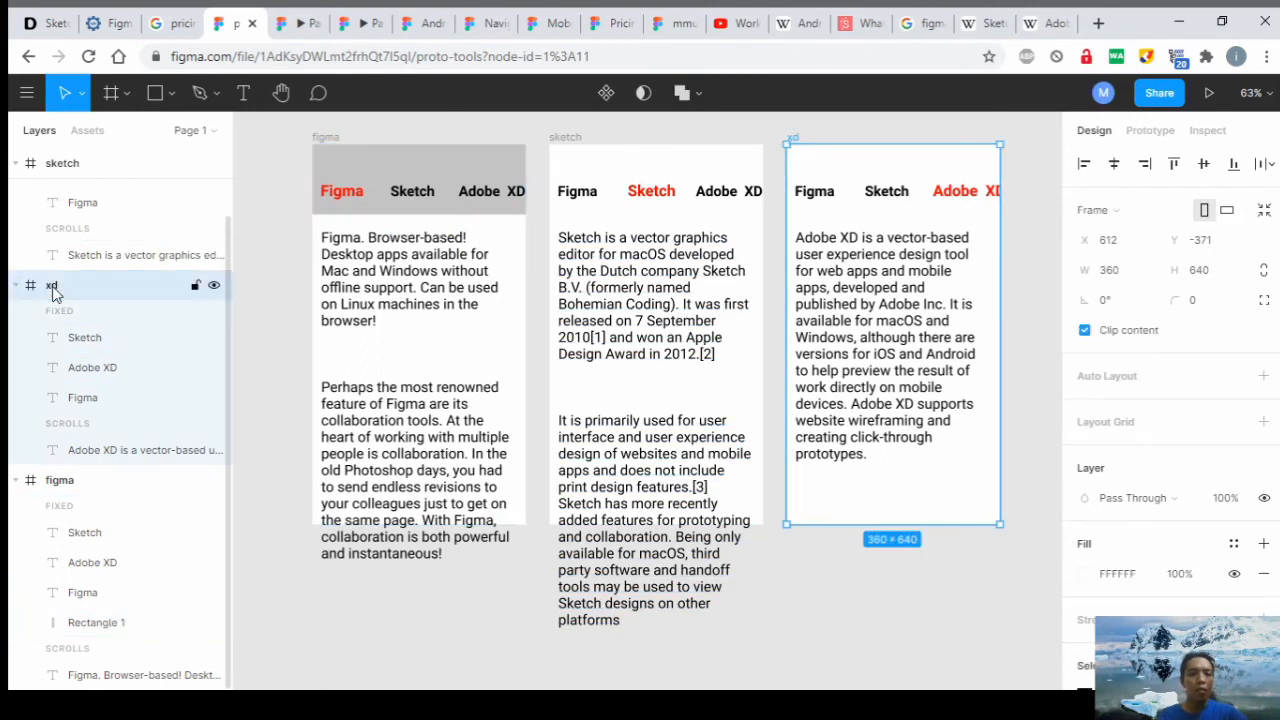
pyautogui.hotkey('ctrl', 'v')
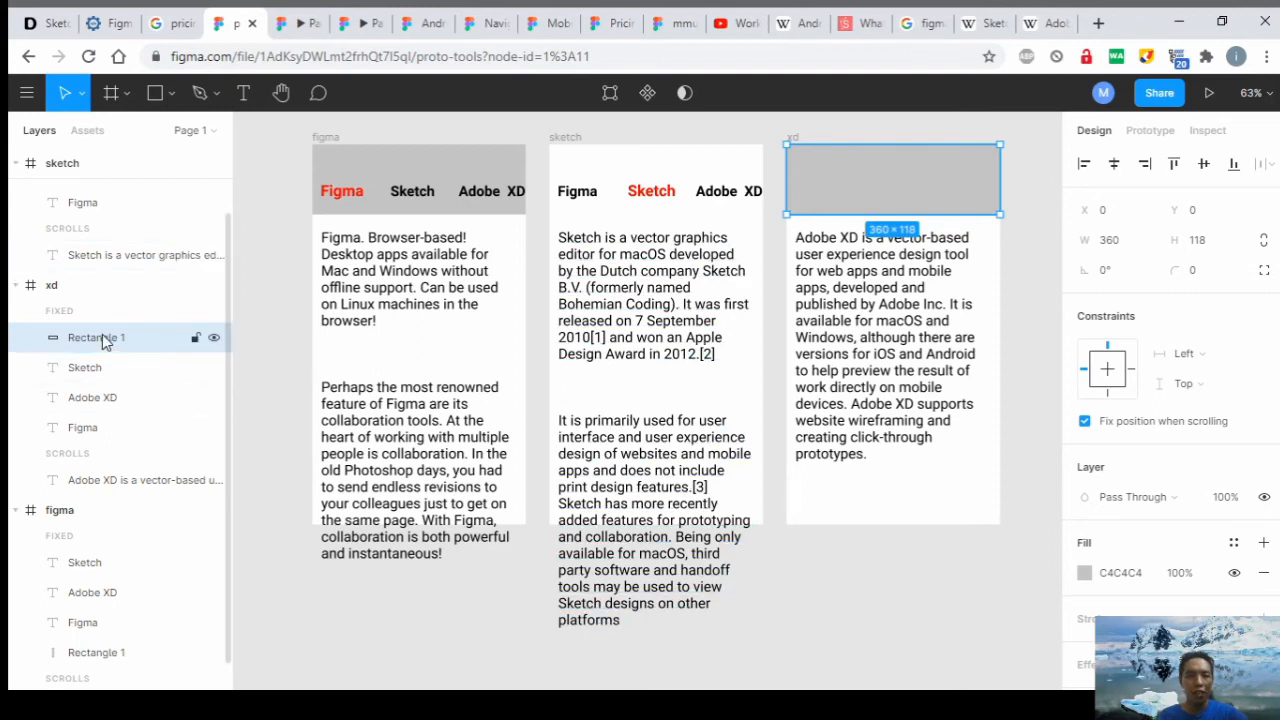
pyautogui.moveTo(103, 344); pyautogui.dragTo(108, 382)
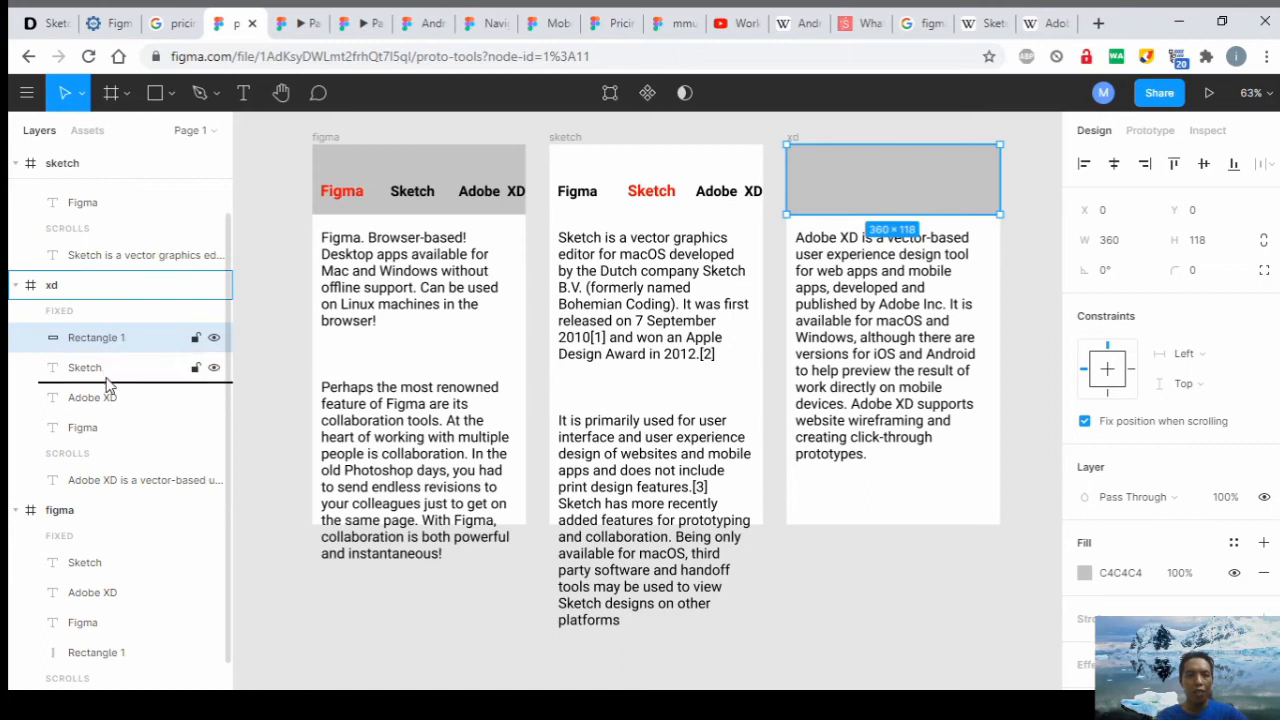
pyautogui.moveTo(107, 383); pyautogui.dragTo(117, 449)
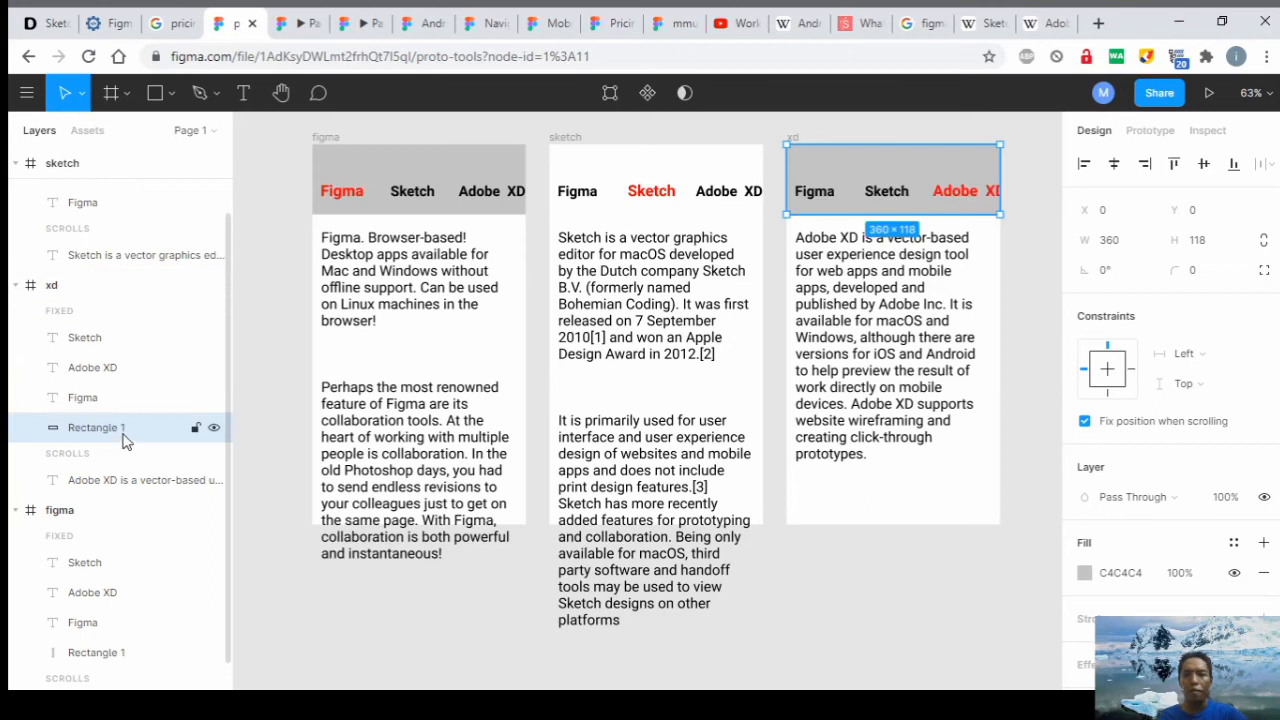
# Paste the header rectangle into the sketch frame and move it beneath the three fixed label layers.
pyautogui.scroll(2, 98, 227)
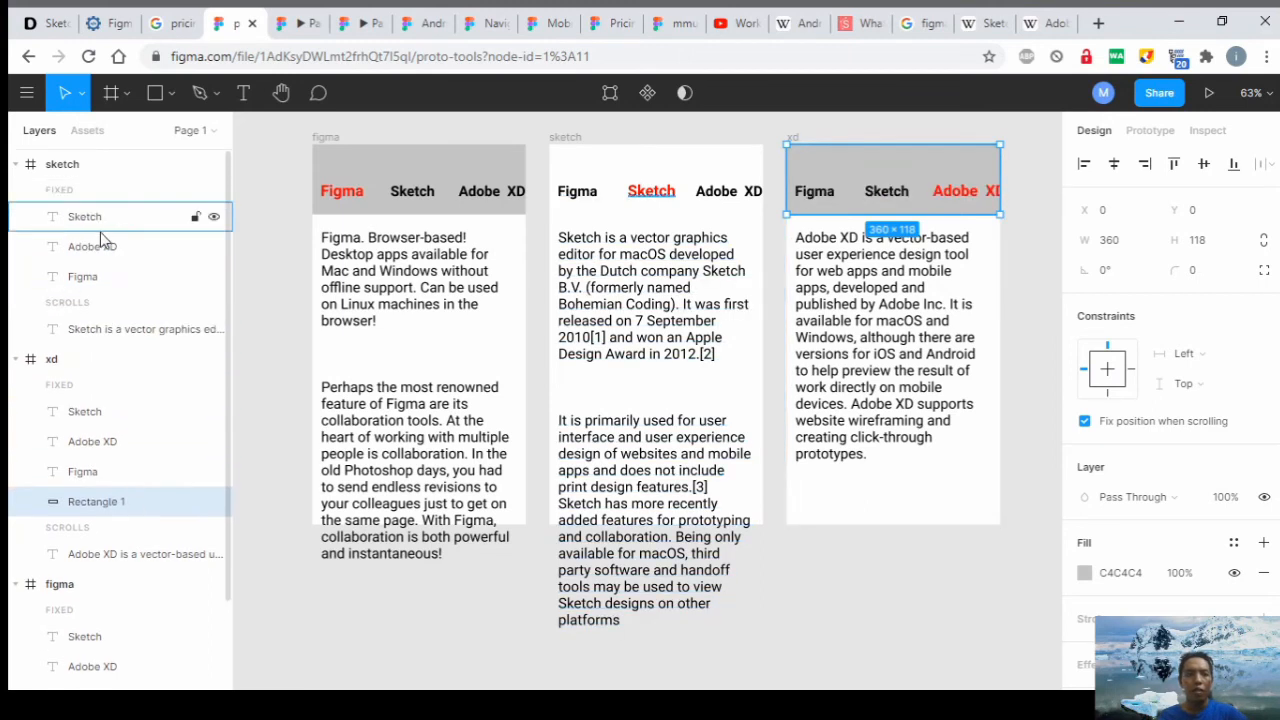
pyautogui.click(71, 175)
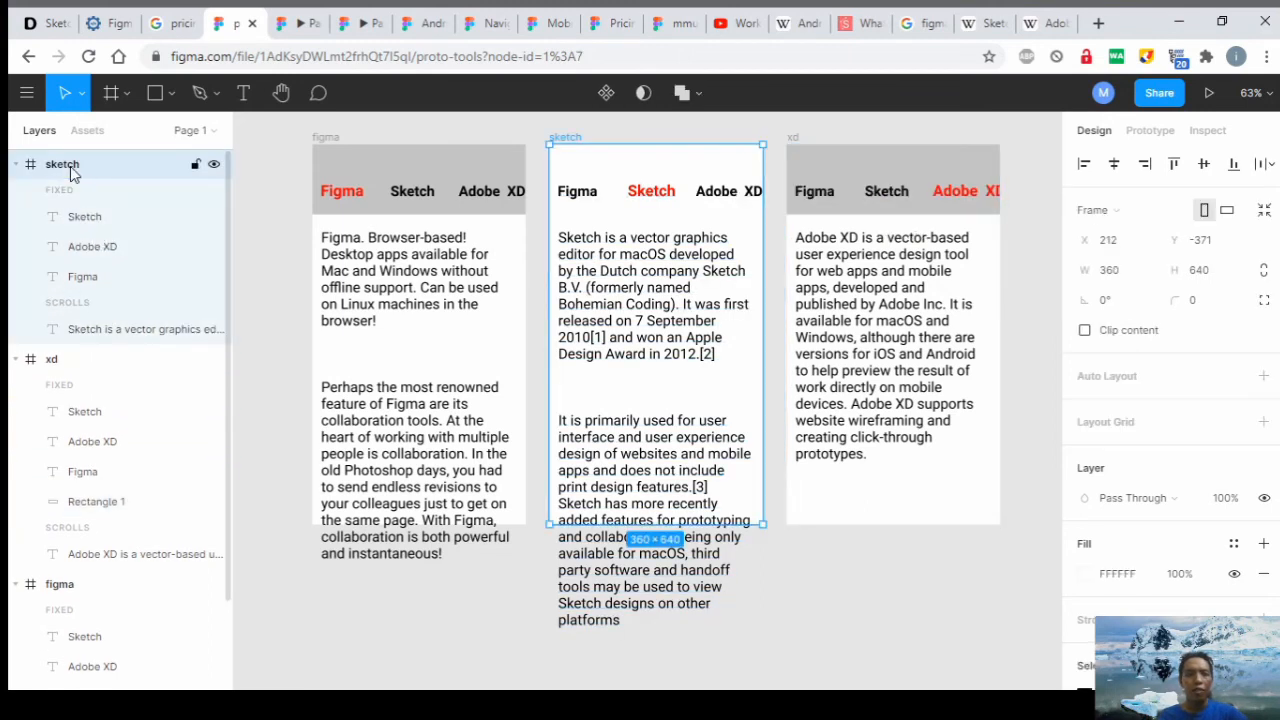
pyautogui.hotkey('ctrl', 'v')
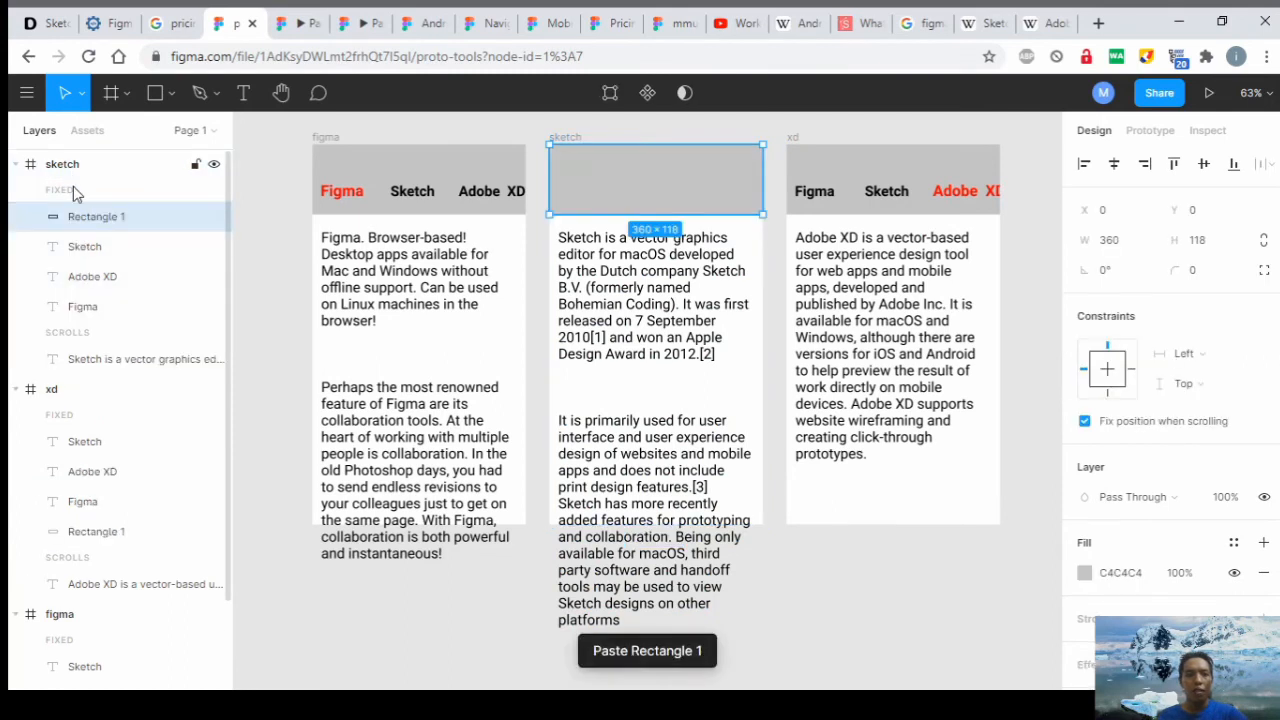
pyautogui.moveTo(95, 224); pyautogui.dragTo(108, 328)
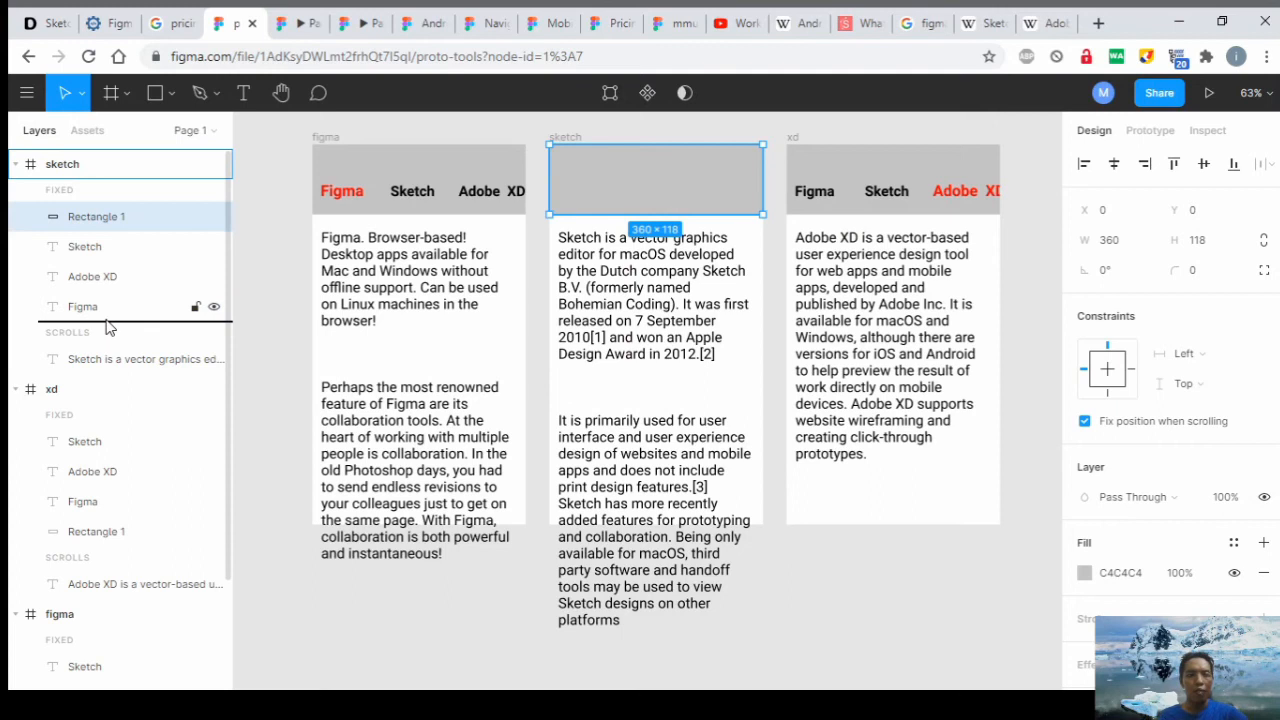
pyautogui.moveTo(108, 328); pyautogui.dragTo(107, 328)
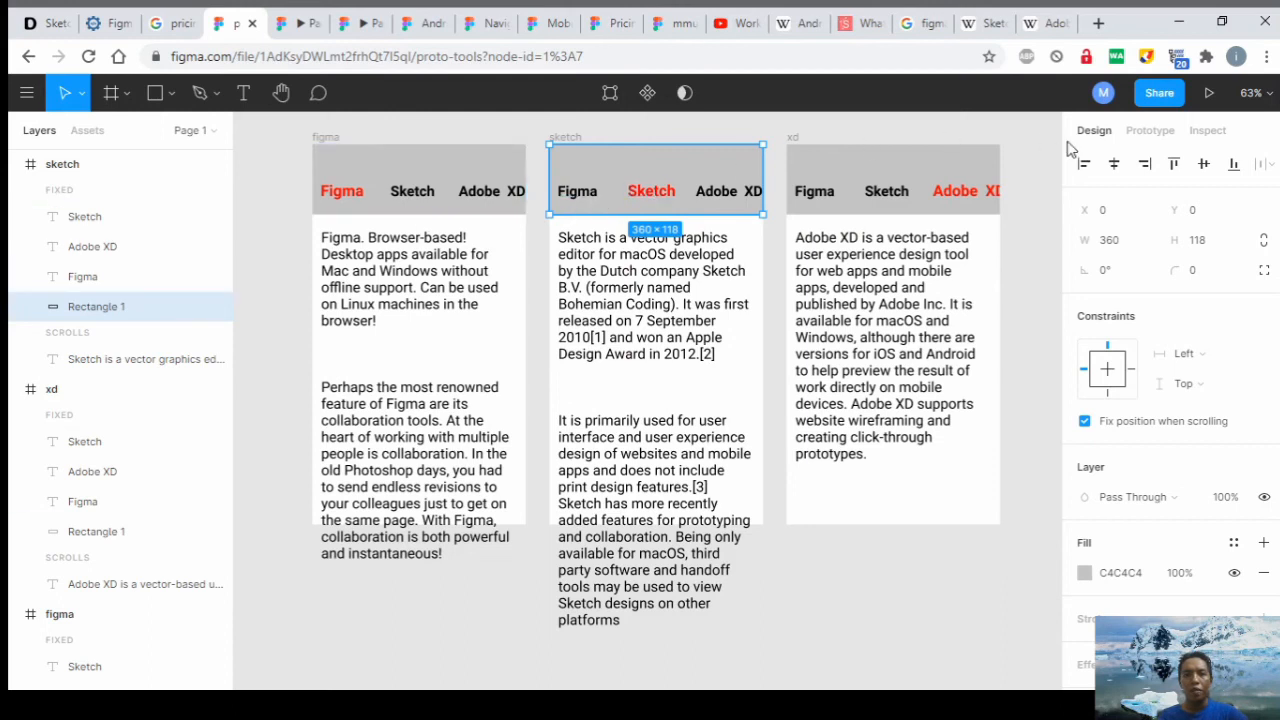
# Inspect the prototype connections of the sketch frame's Figma, Sketch and Adobe XD labels.
pyautogui.click(1154, 133)
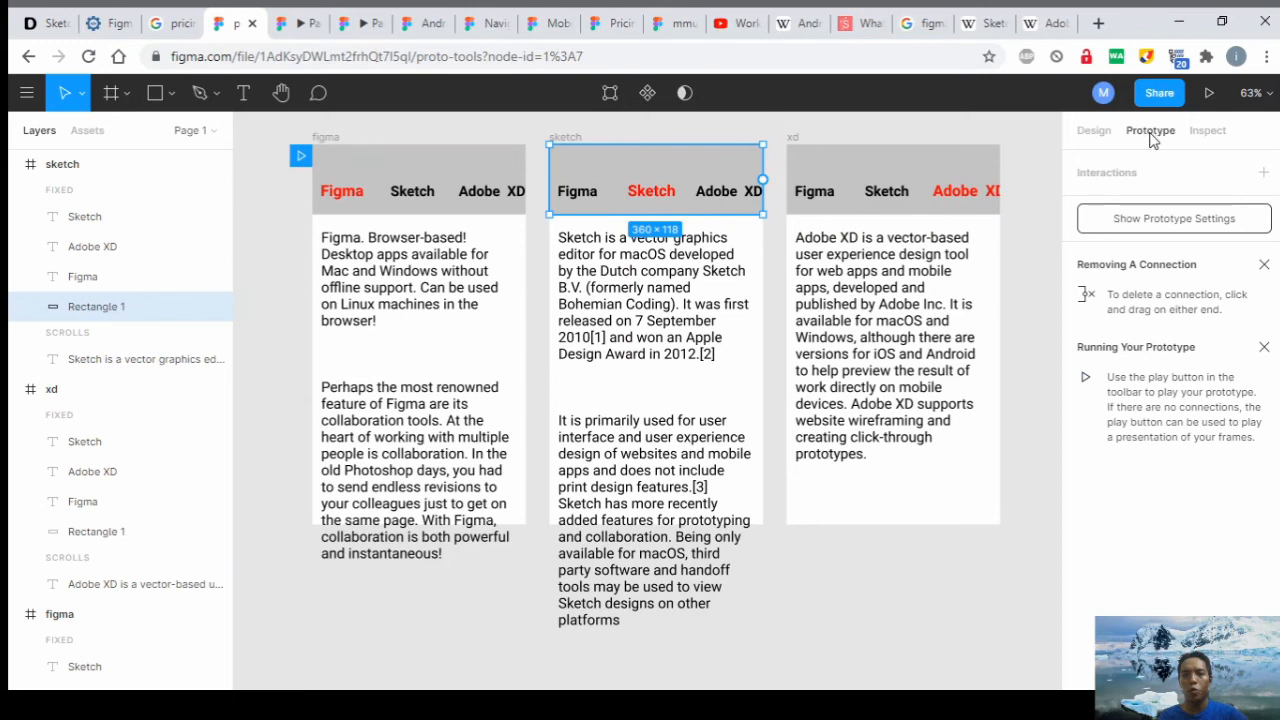
pyautogui.click(650, 197)
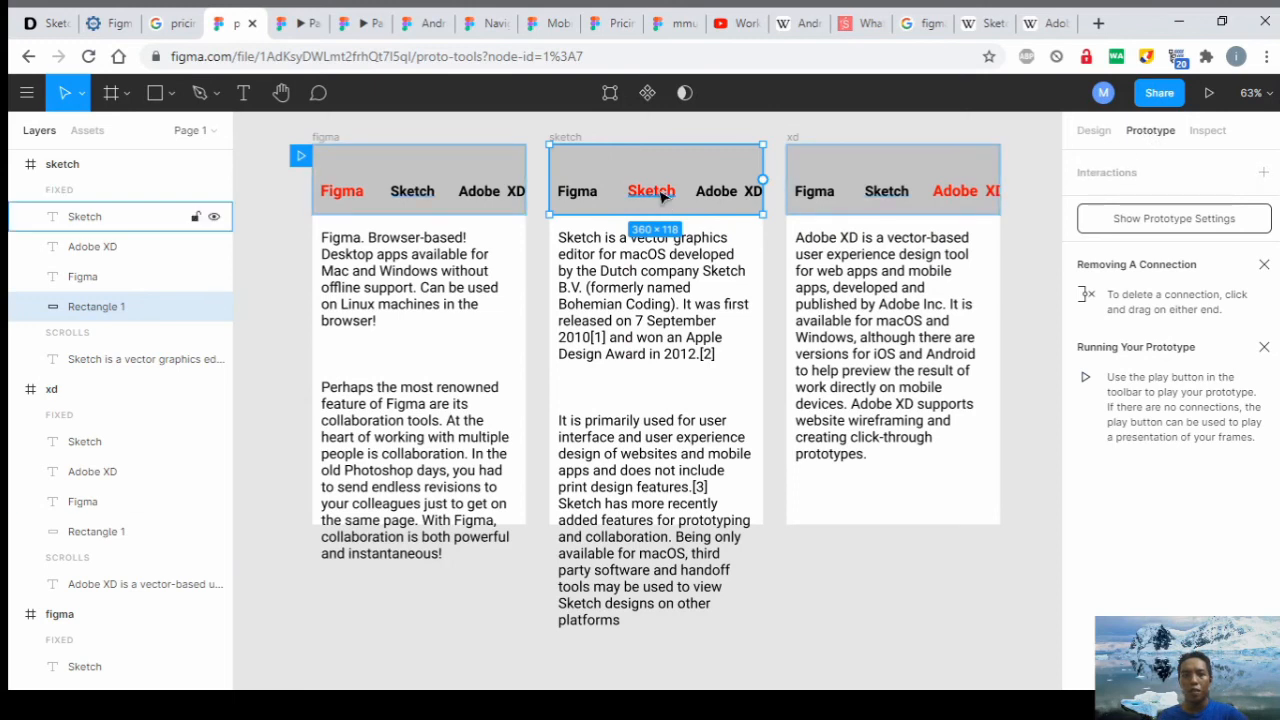
pyautogui.click(577, 191)
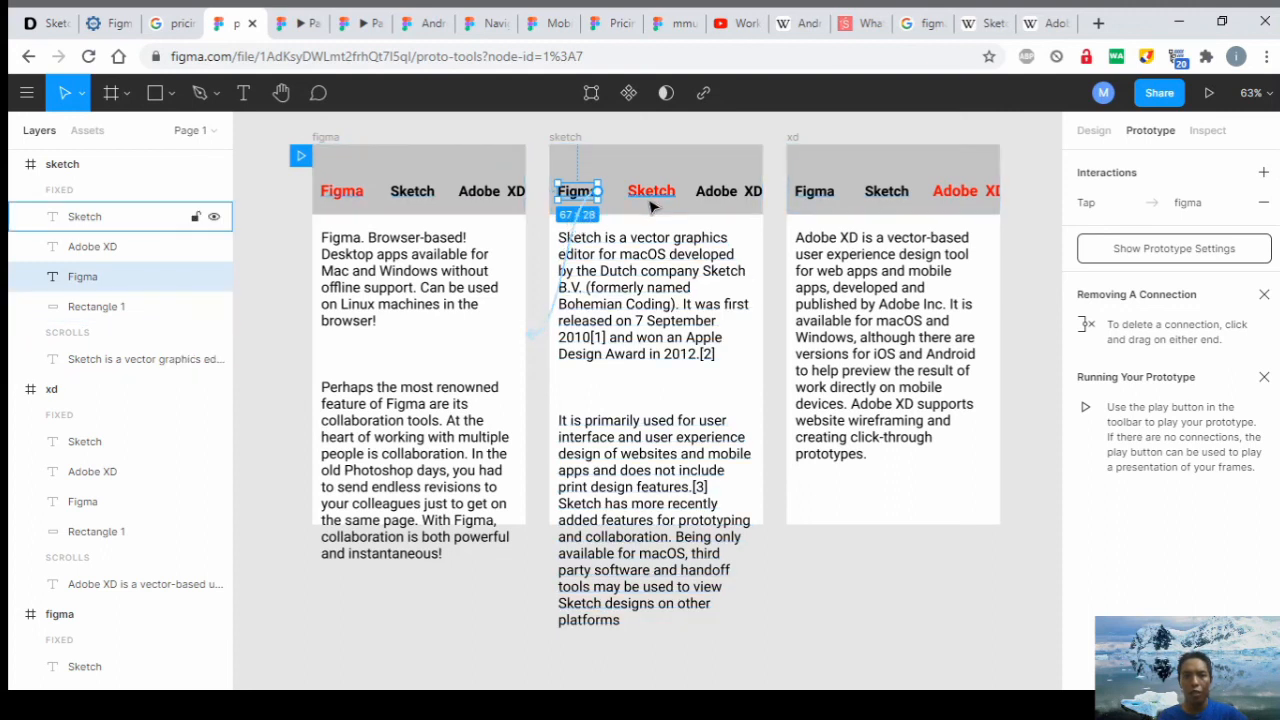
pyautogui.click(651, 194)
pyautogui.click(731, 194)
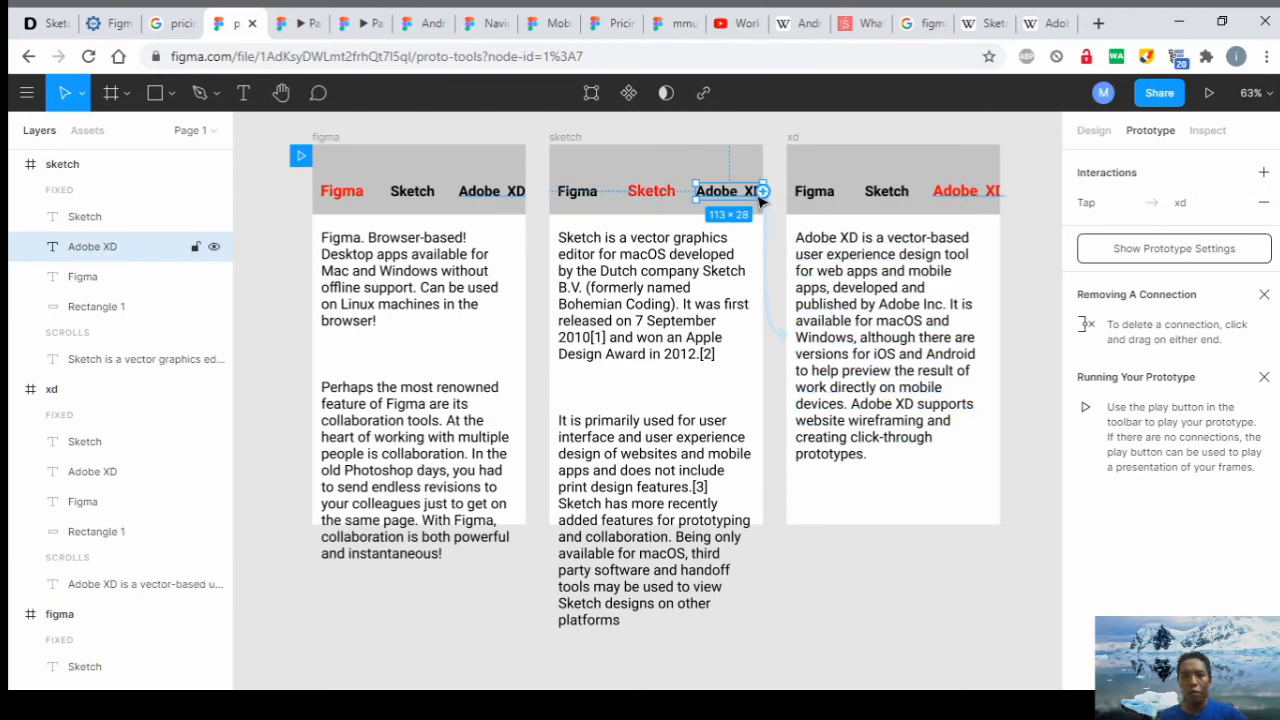
# Link the xd frame's Figma label to the figma frame on tap with a Move In animation, and check the Sketch label's connection.
pyautogui.click(821, 199)
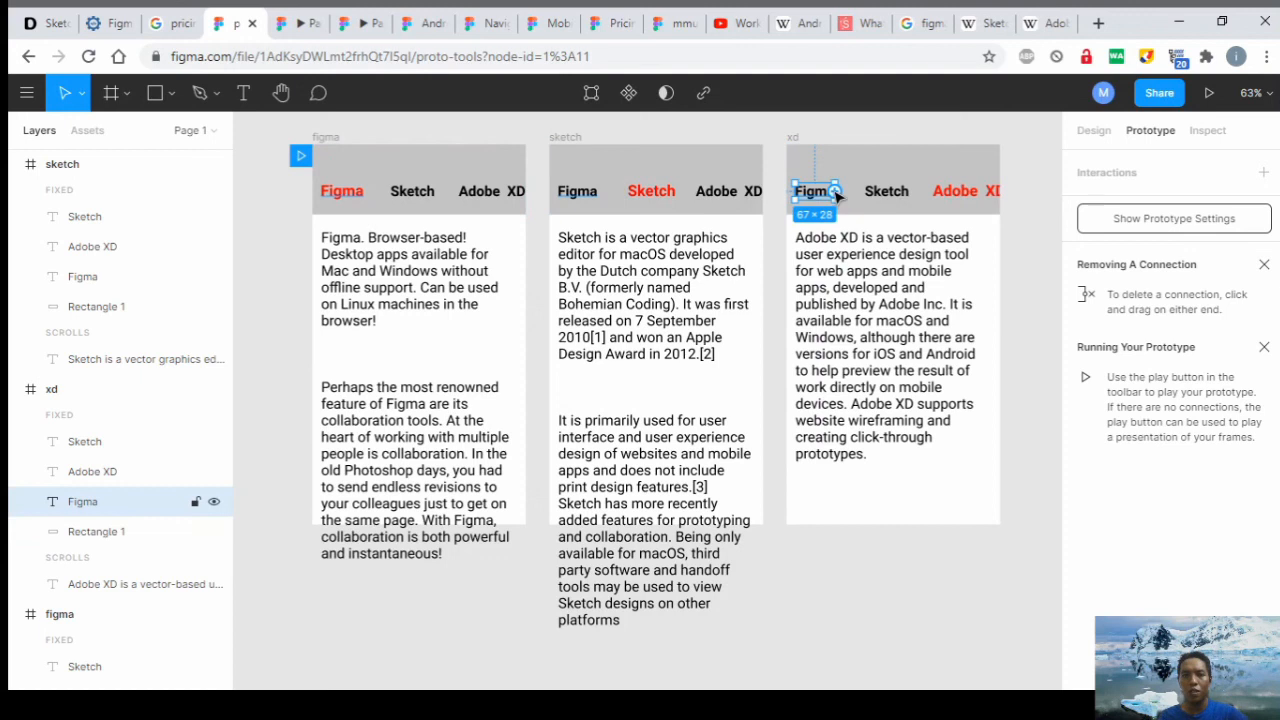
pyautogui.moveTo(838, 195); pyautogui.dragTo(440, 236)
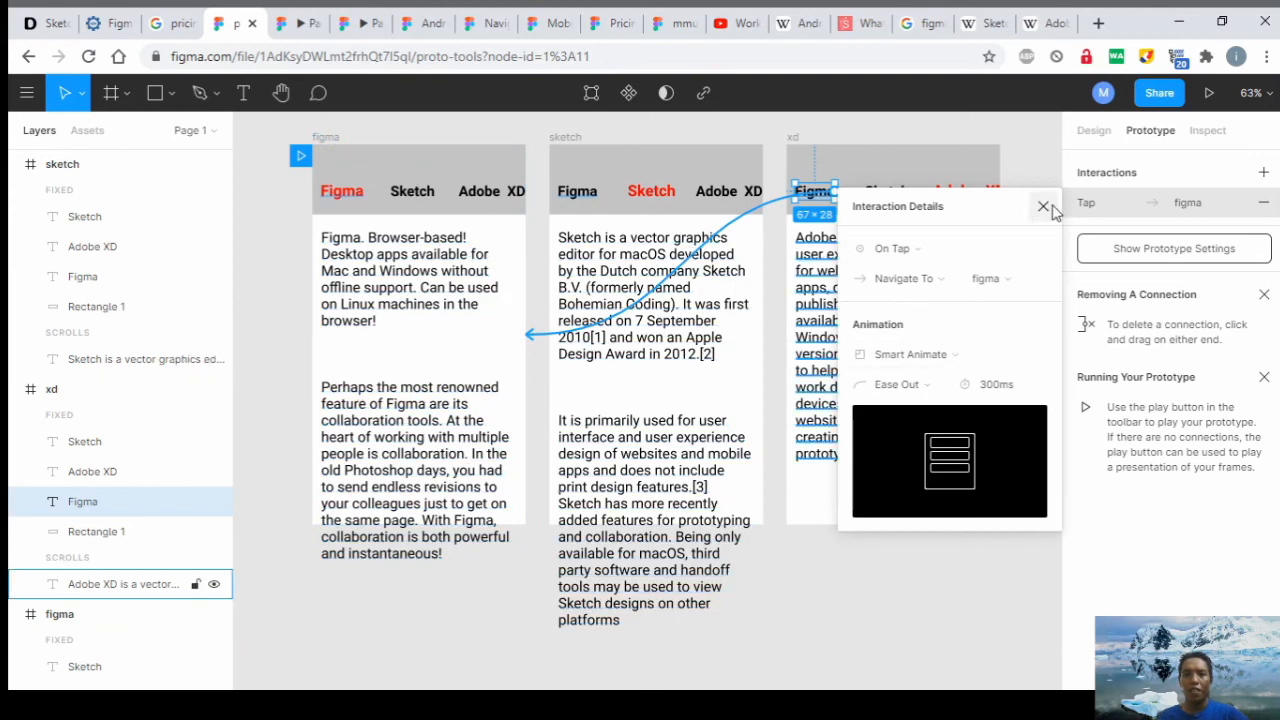
pyautogui.click(948, 356)
pyautogui.click(935, 389)
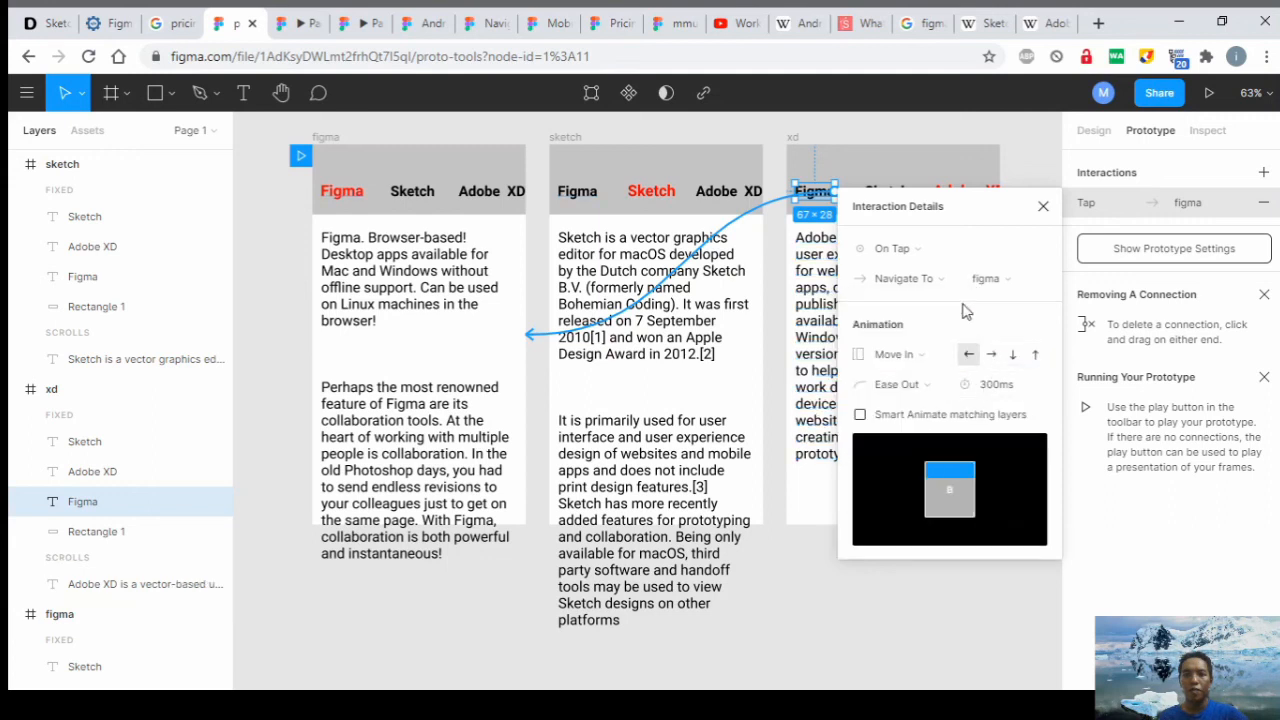
pyautogui.click(893, 191)
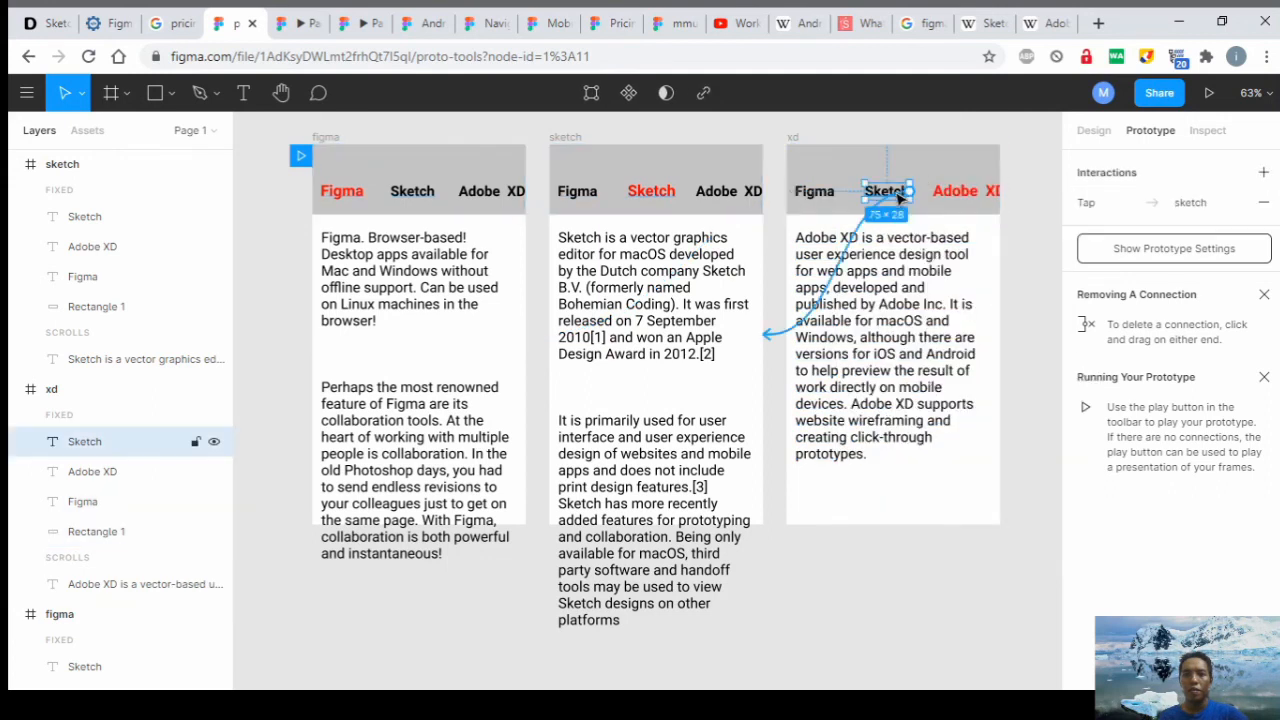
# Shift the xd frame's Adobe XD label slightly left so its whole text fits within the header.
pyautogui.click(968, 197)
pyautogui.moveTo(970, 200); pyautogui.dragTo(972, 190)
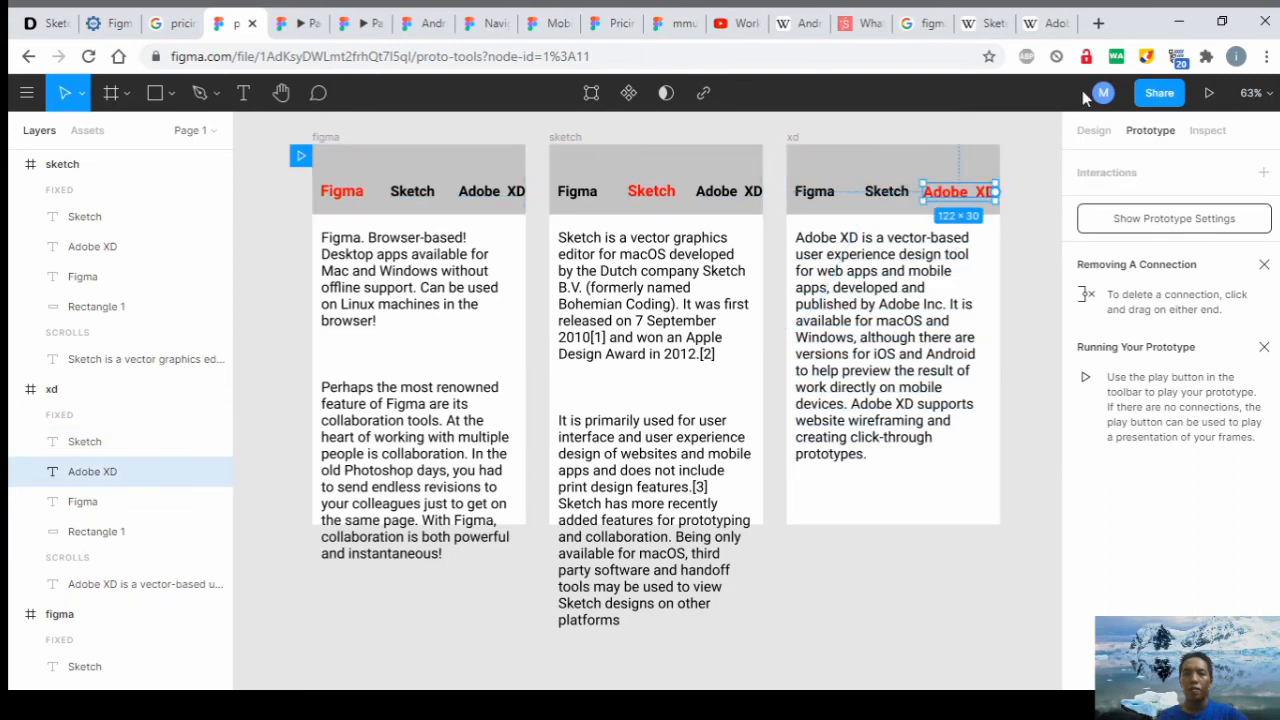
# Run the prototype from the xd frame and test the Figma, Sketch and Adobe XD label links and the figma frame's scrolling.
pyautogui.click(1208, 93)
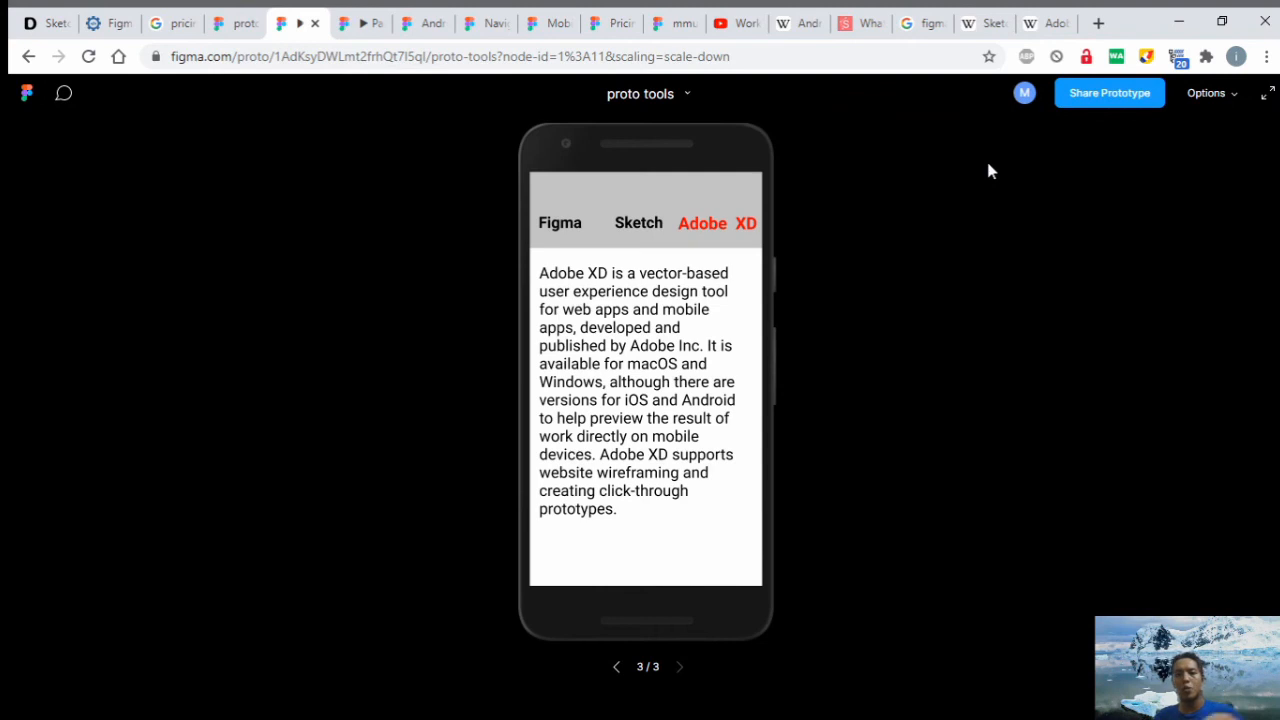
pyautogui.click(562, 222)
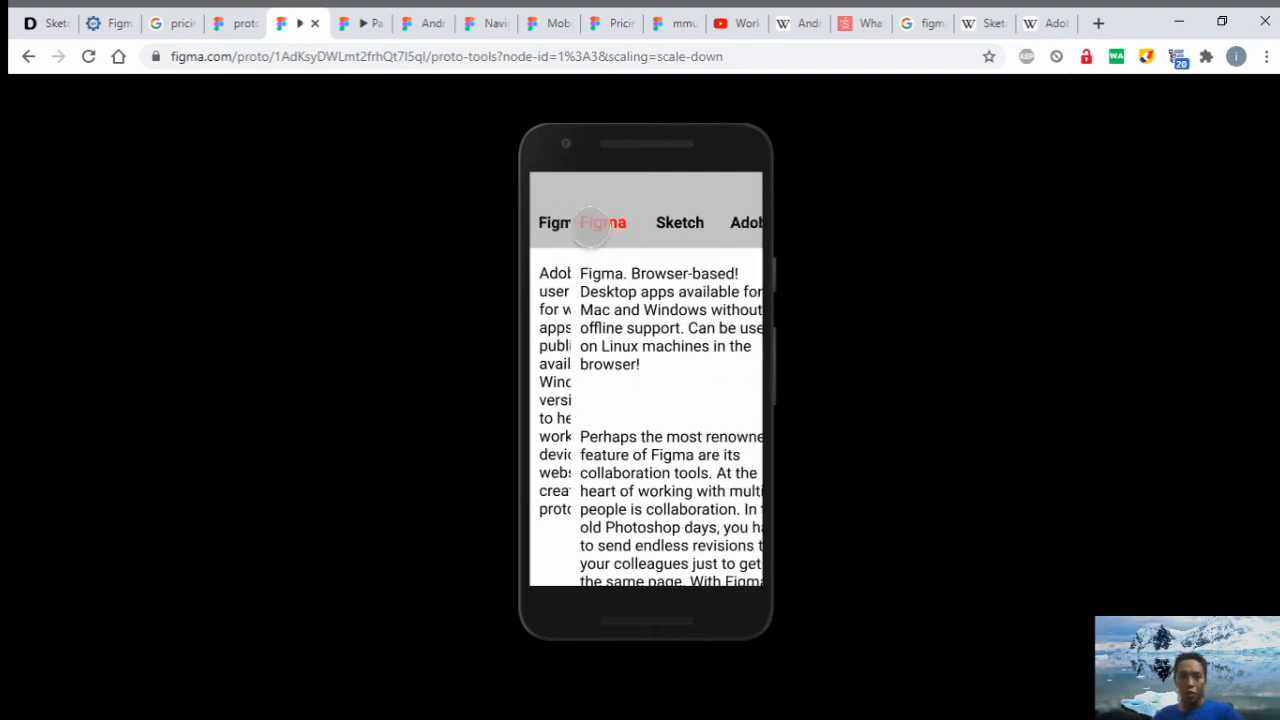
pyautogui.click(638, 222)
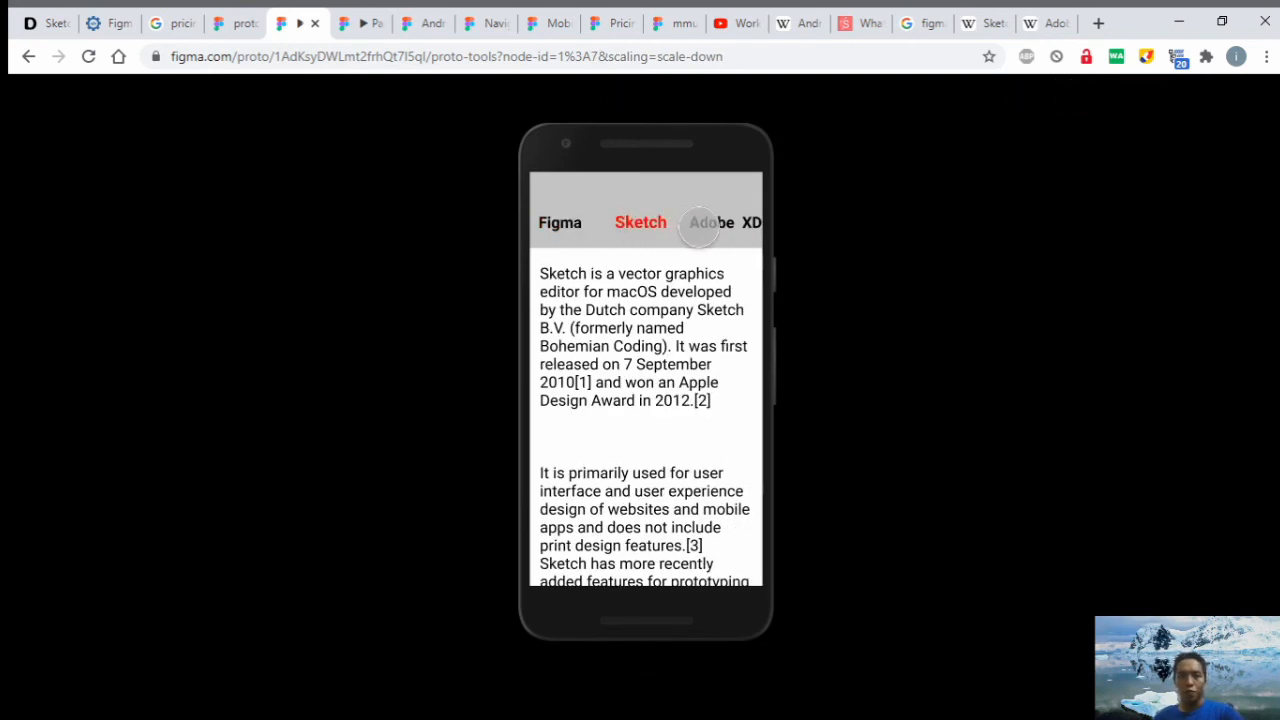
pyautogui.click(703, 222)
pyautogui.click(560, 222)
pyautogui.scroll(-1, 616, 300)
pyautogui.scroll(1, 617, 309)
pyautogui.scroll(-1, 617, 309)
pyautogui.click(858, 211)
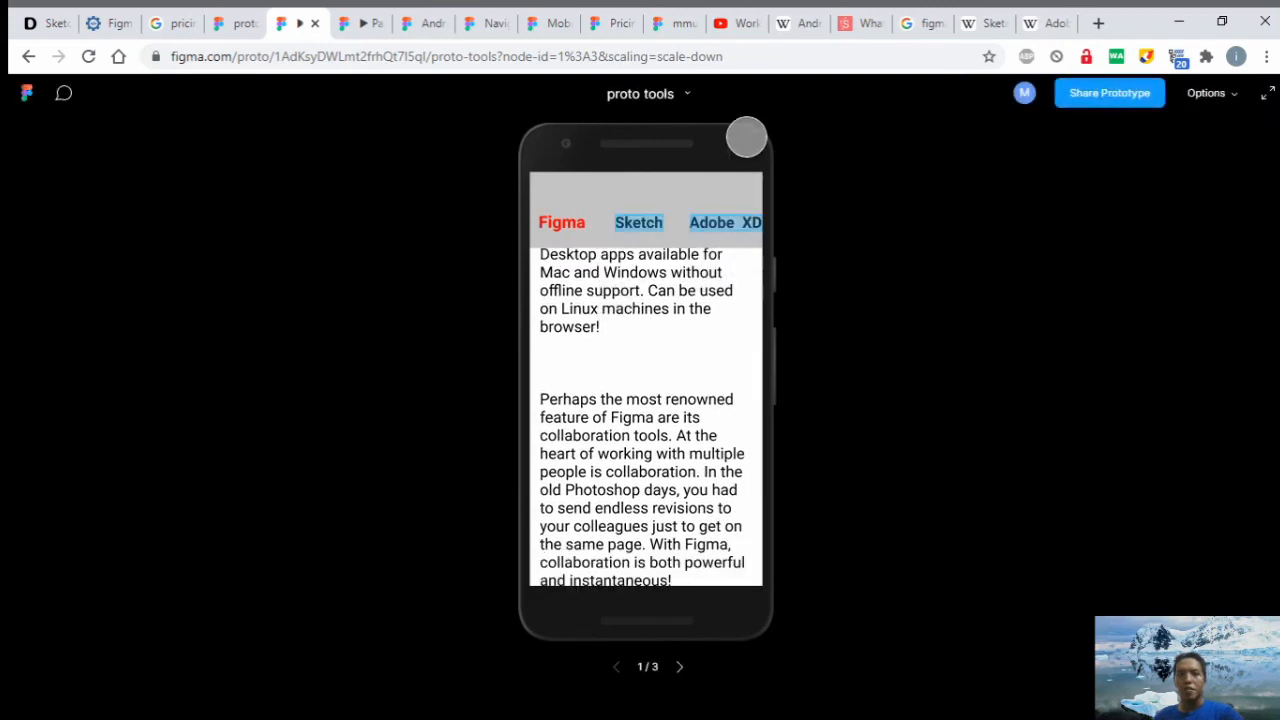
# Review the invite permission choices in the prototype's sharing settings and copy its share link.
pyautogui.click(1140, 95)
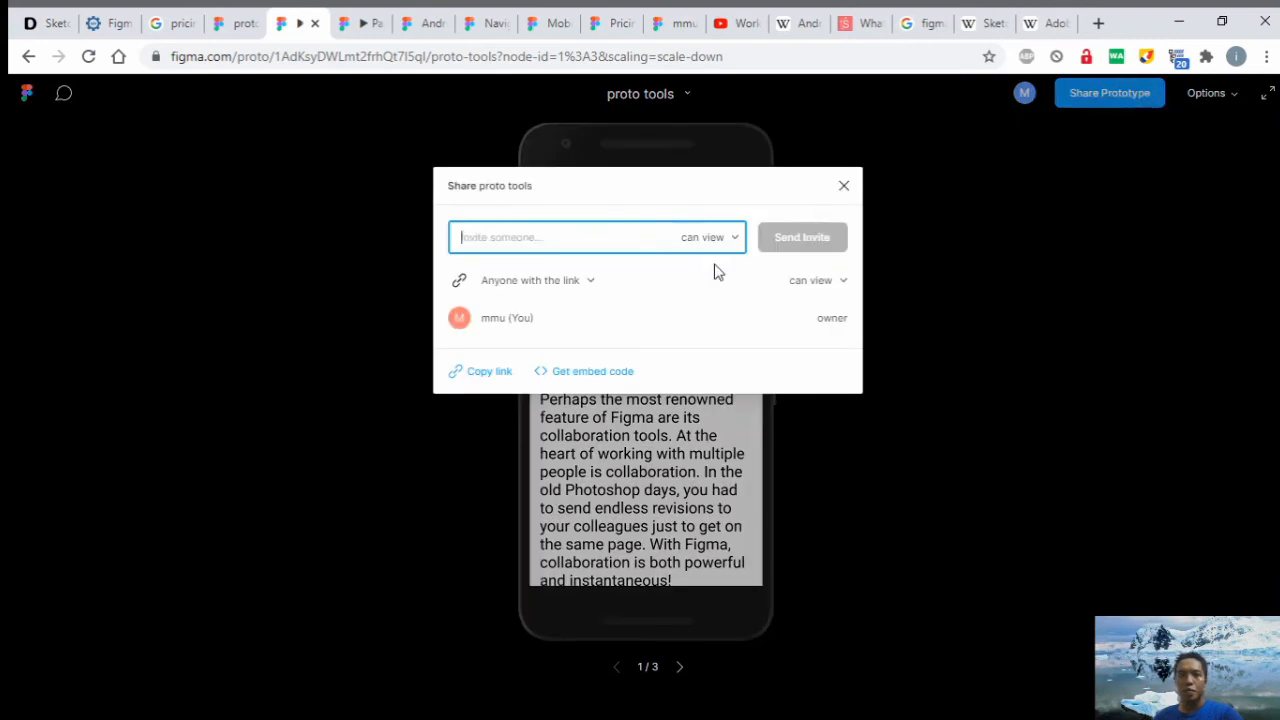
pyautogui.click(731, 239)
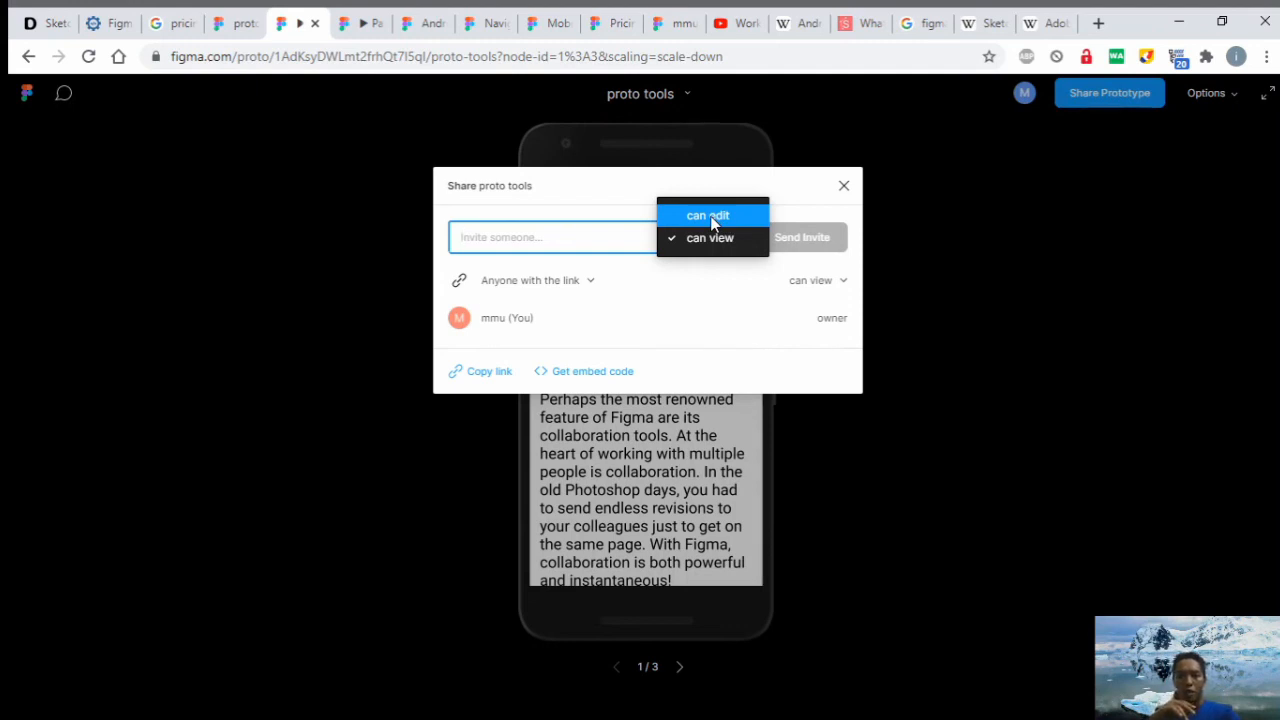
pyautogui.click(623, 298)
pyautogui.click(489, 373)
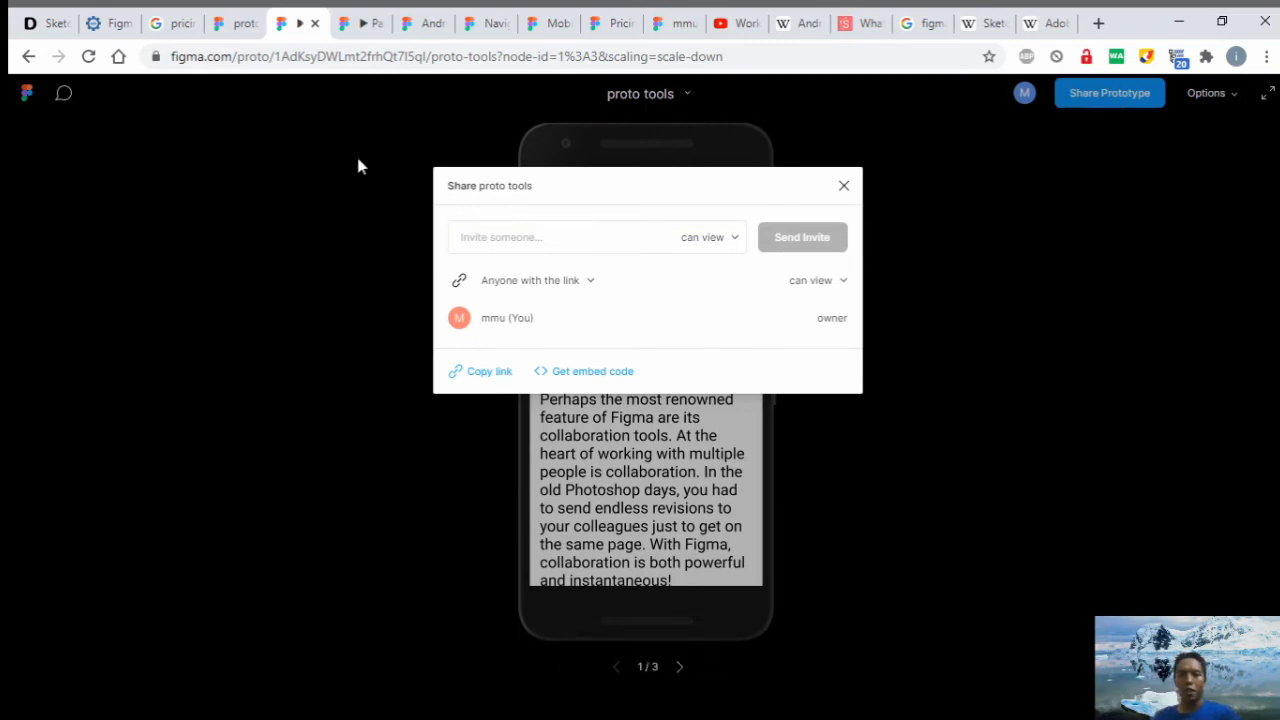
pyautogui.click(1043, 186)
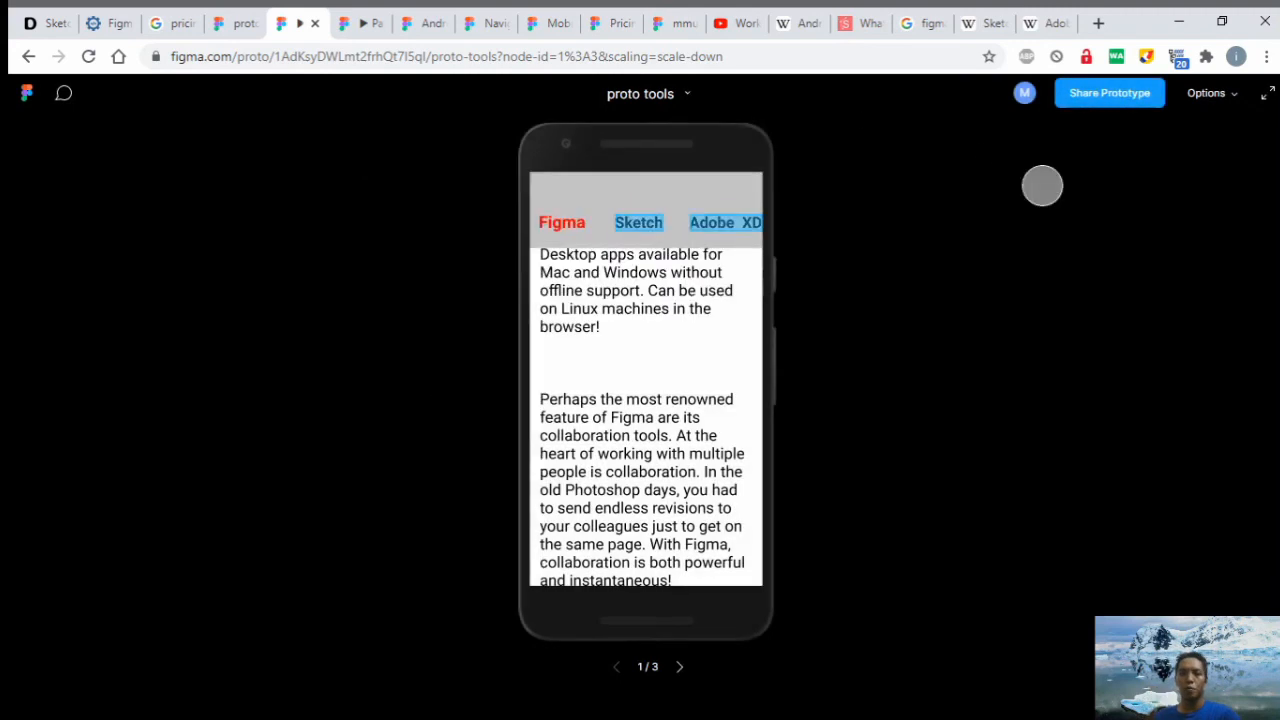
# Examine the scaling and display options available for the running prototype.
pyautogui.click(1214, 98)
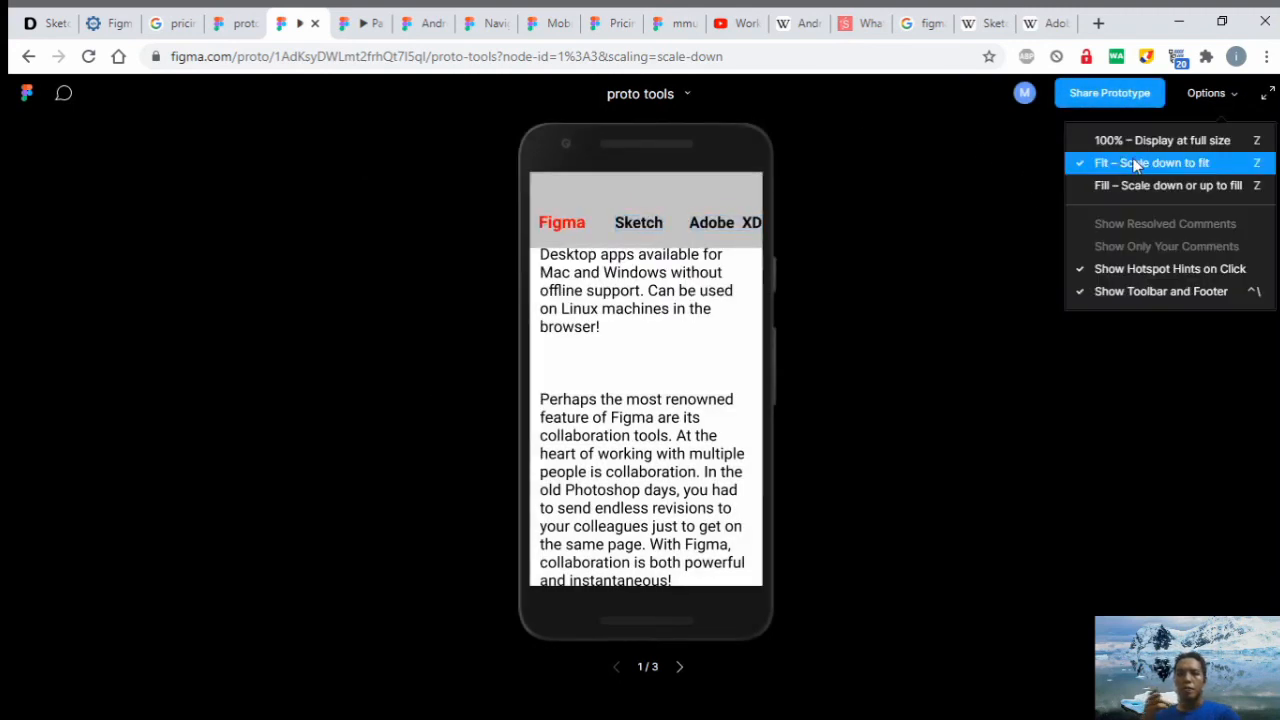
pyautogui.click(787, 160)
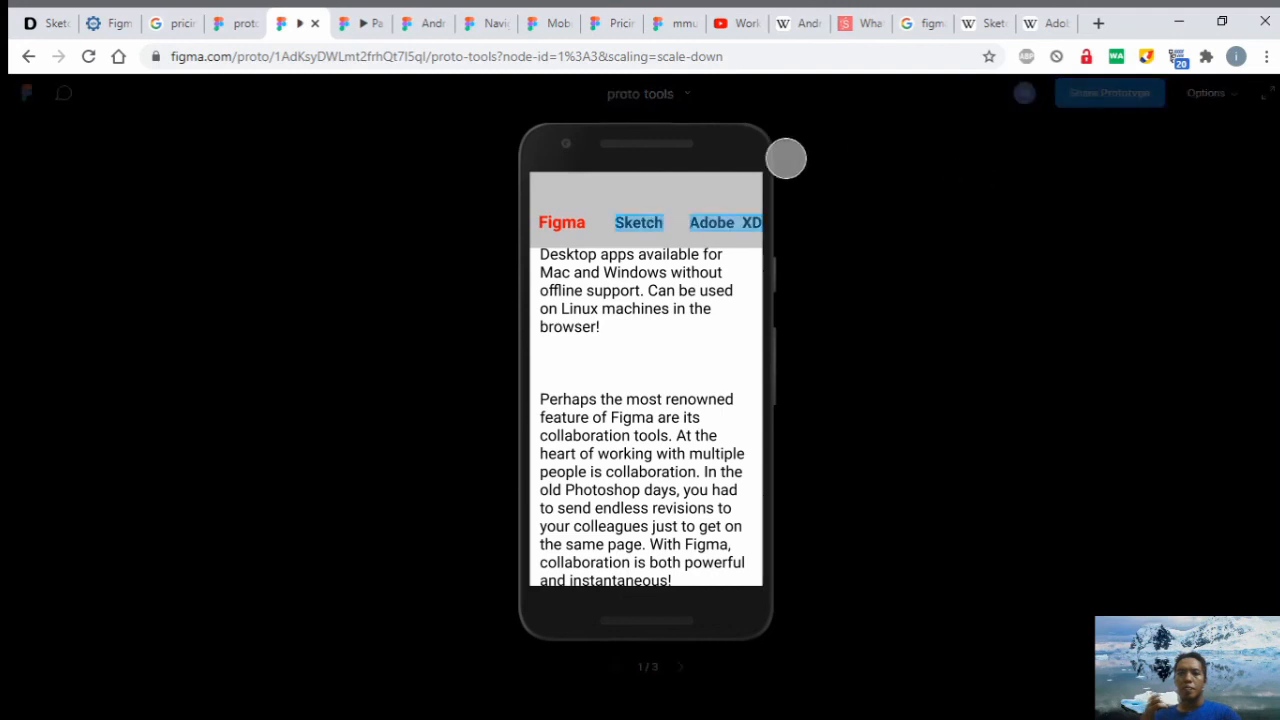